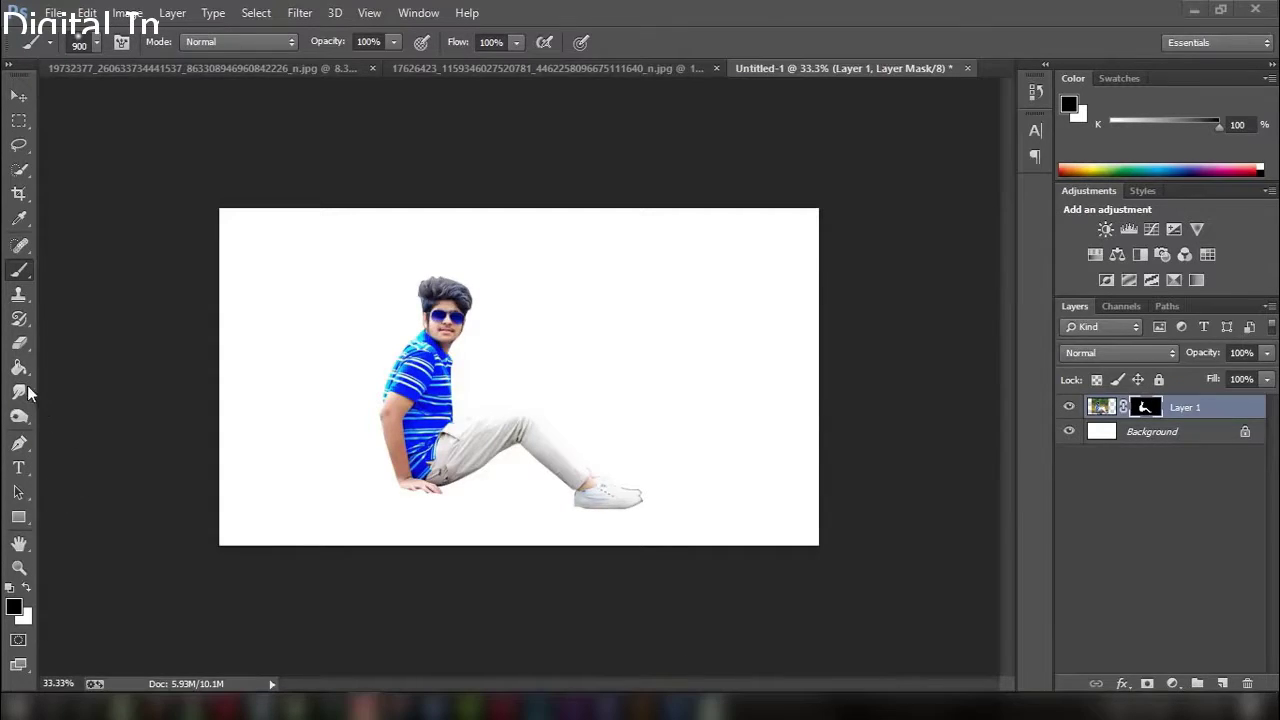
Choose the Pen tool in Path mode to trace the cutout's outline
click(22, 447)
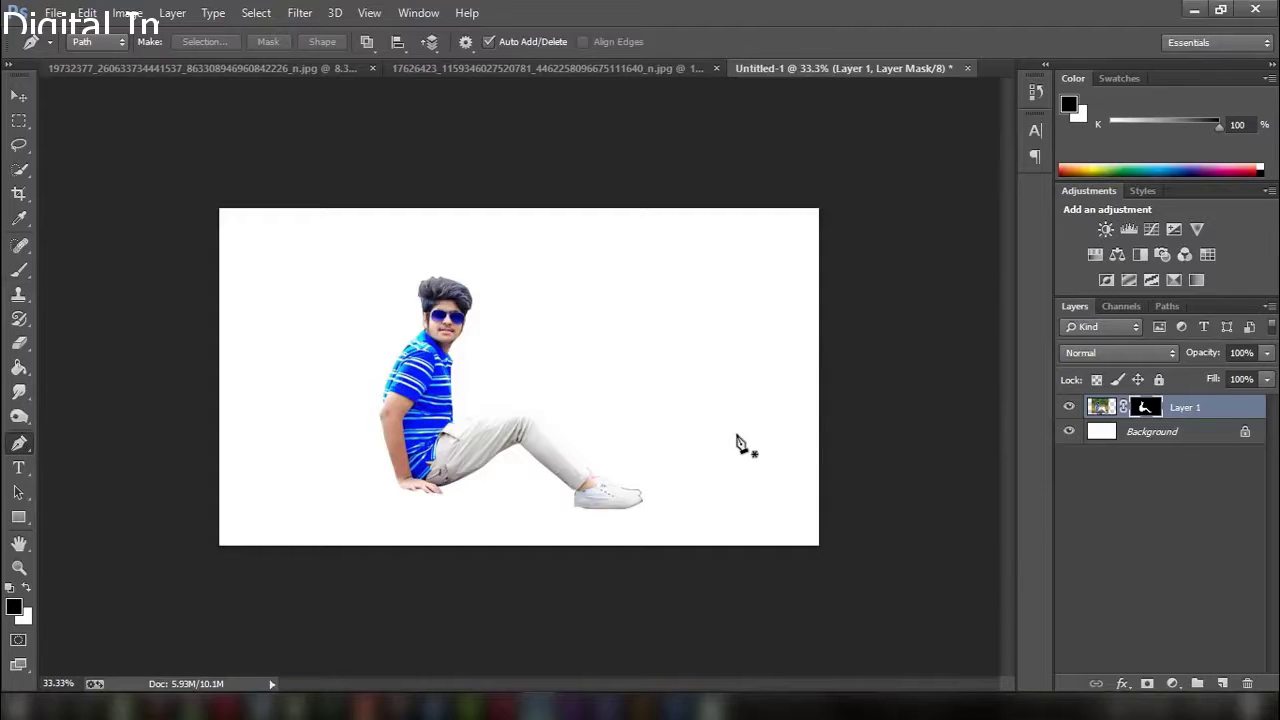
Zoom to 200% on the boy's shoe and start a path, undoing a misplaced point
key(ctrl+plus)
key(ctrl+plus)
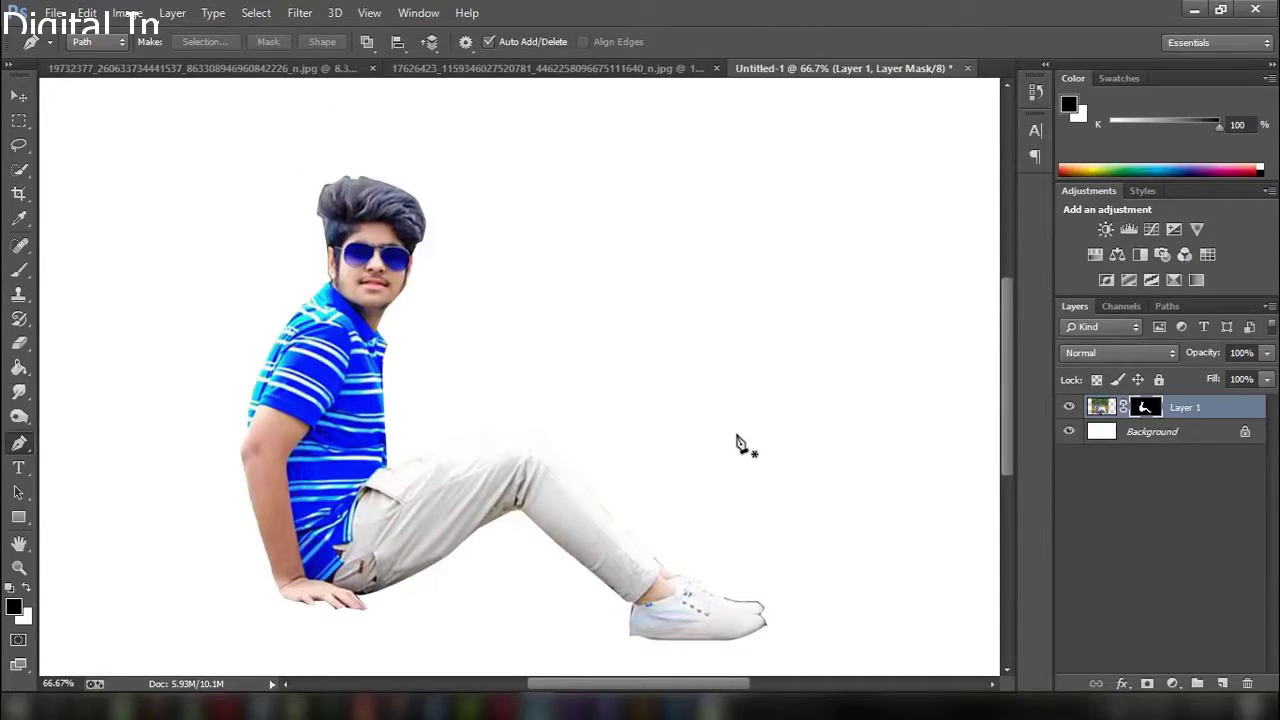
key(ctrl+plus)
key(ctrl+plus)
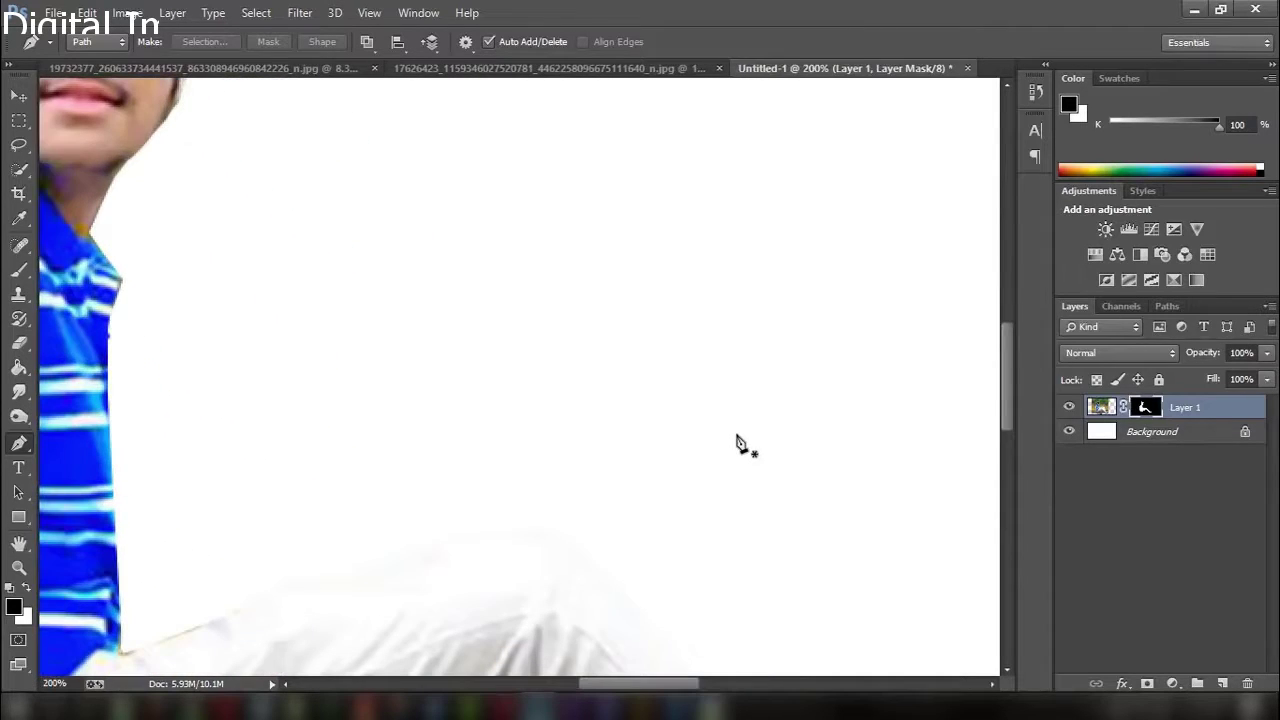
scroll(763, 430, down, 2)
scroll(763, 430, down, 2)
scroll(777, 471, down, 2)
scroll(786, 514, down, 1)
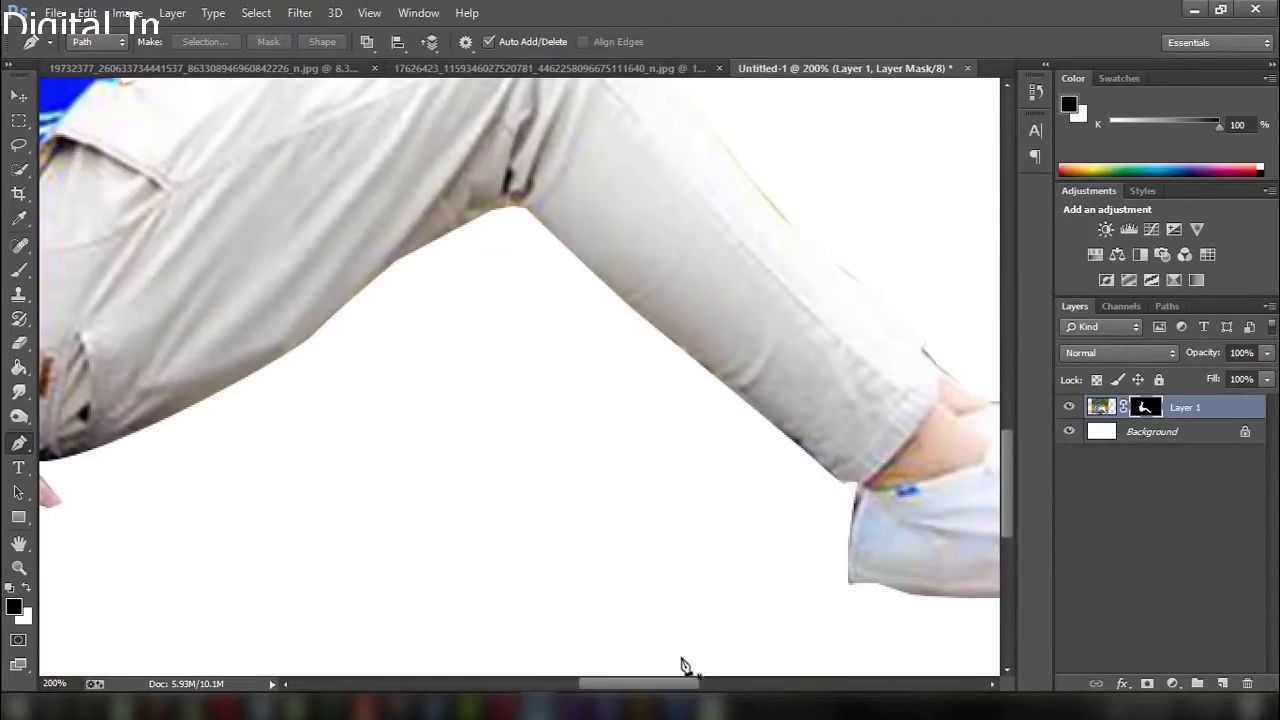
drag(663, 690, 723, 688)
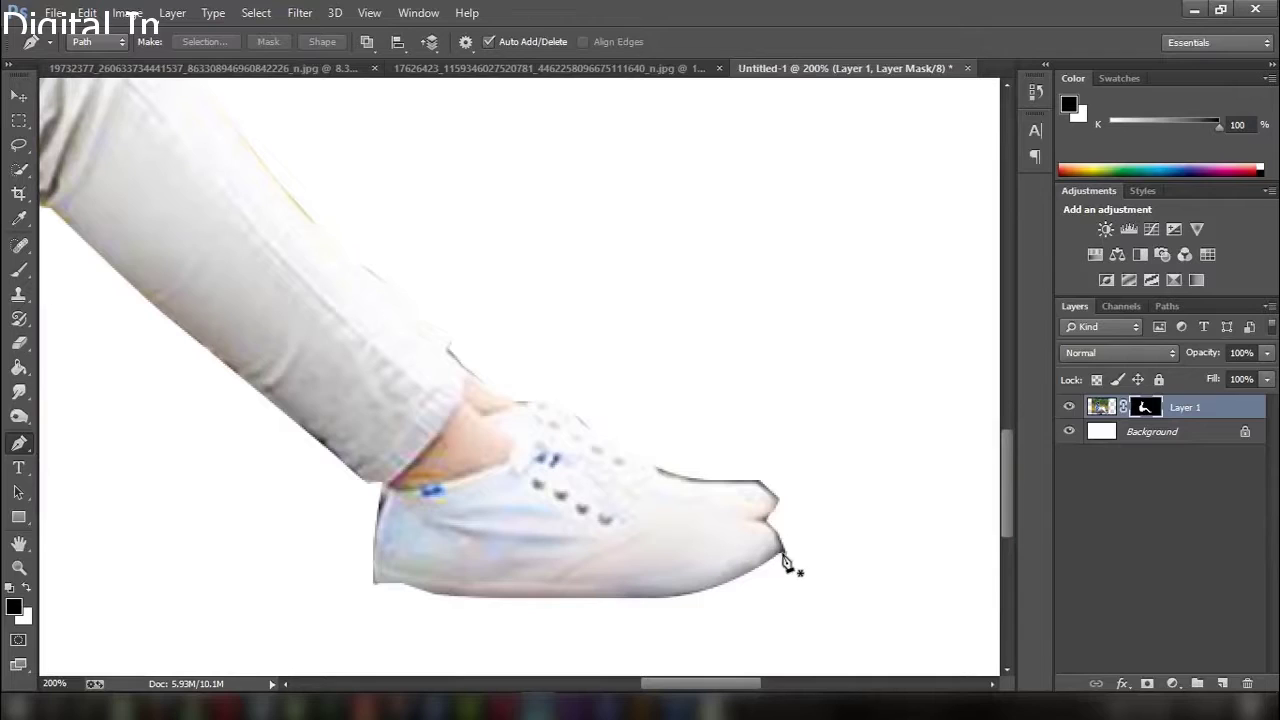
click(779, 546)
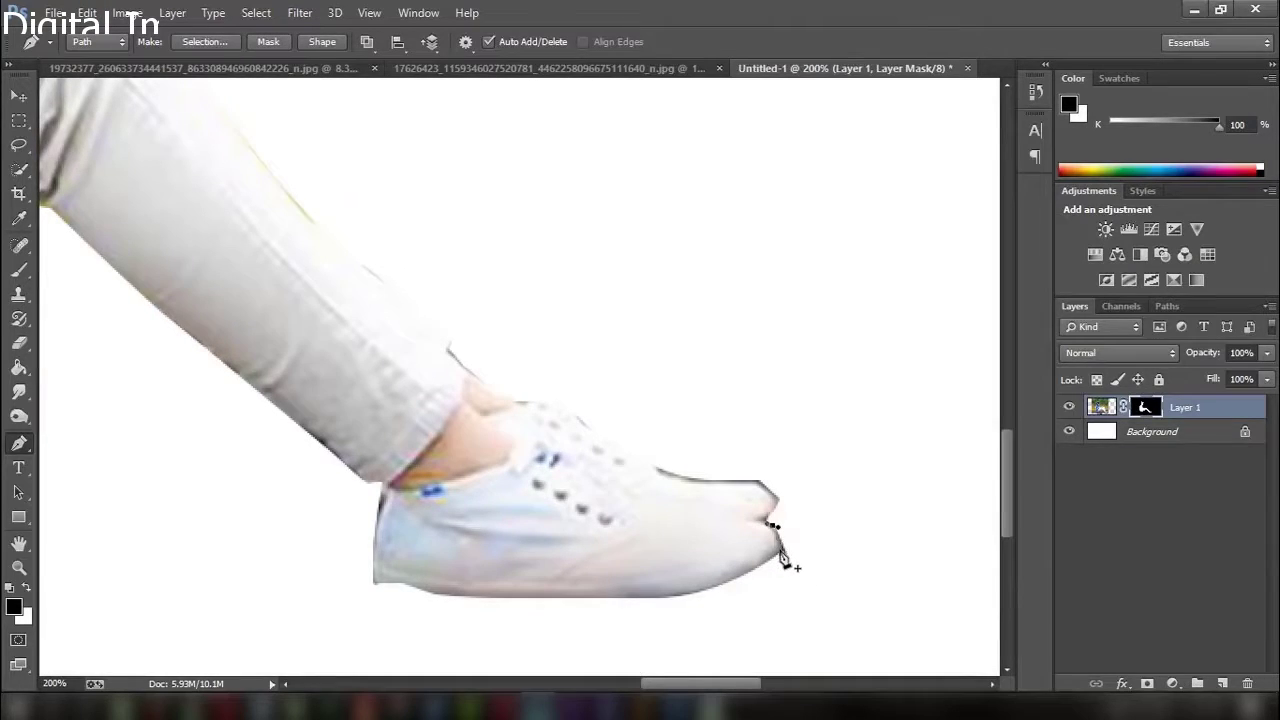
click(87, 12)
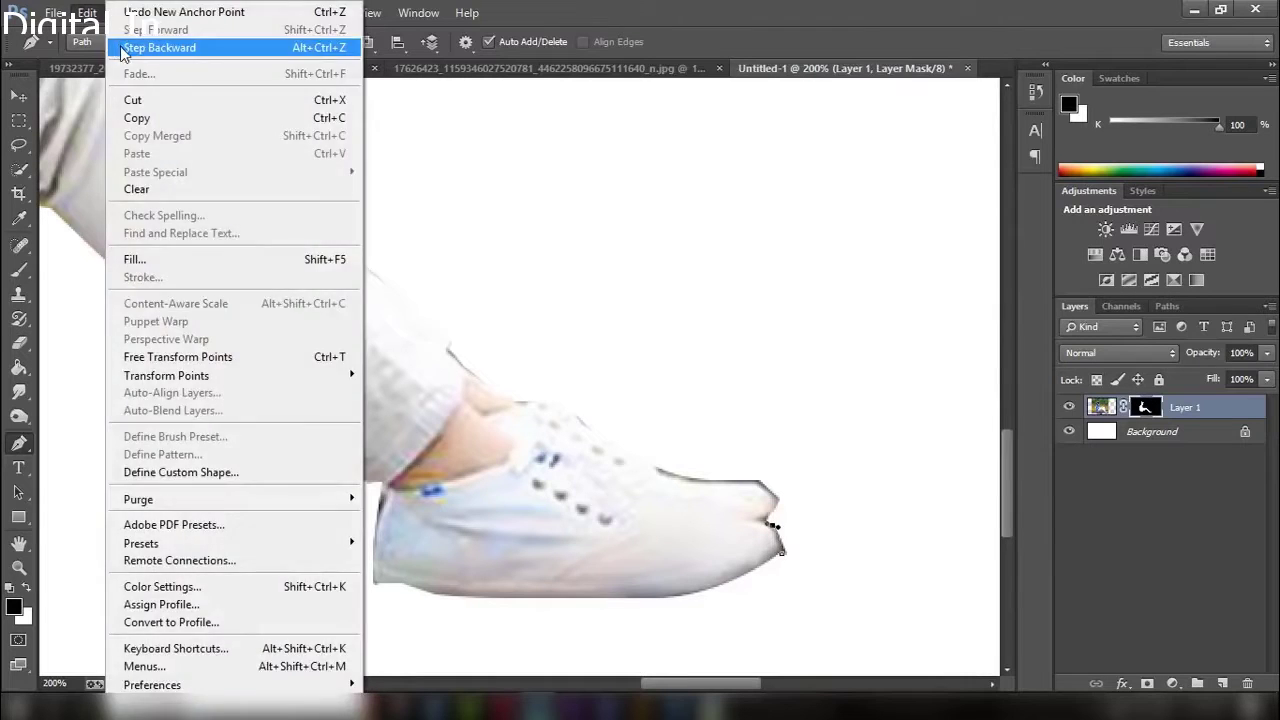
click(150, 48)
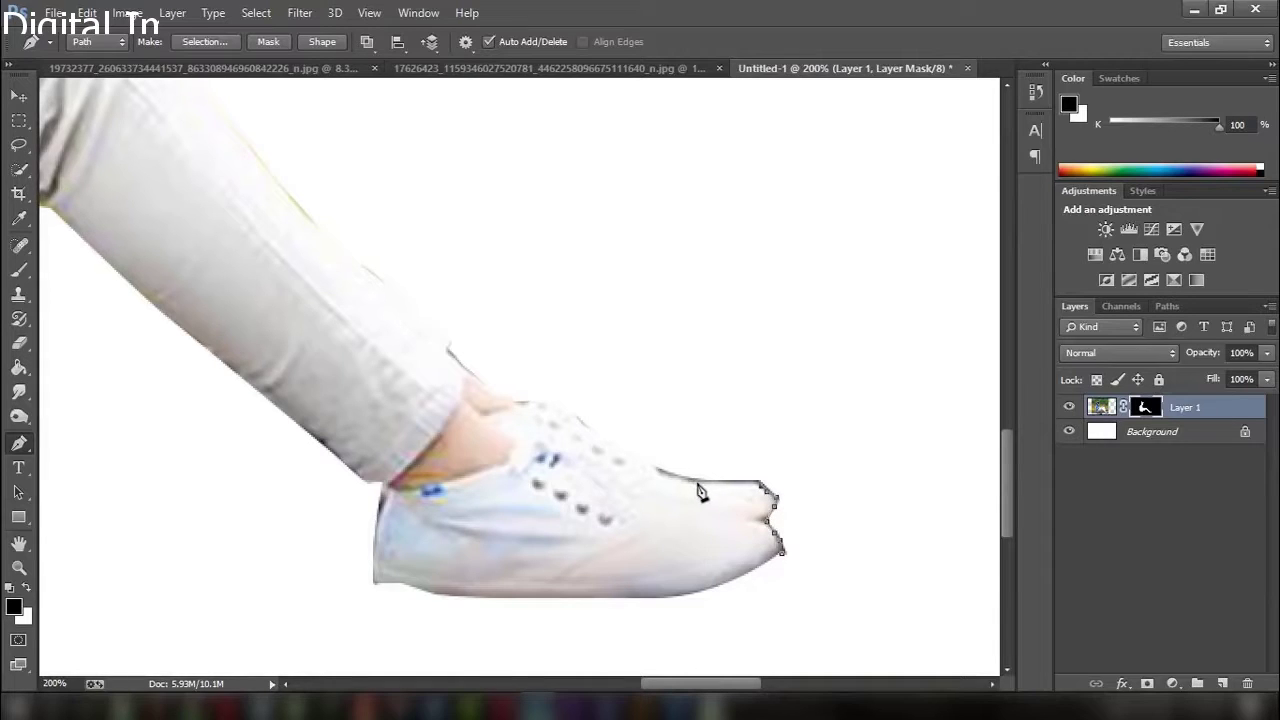
Trace the Pen path along the shoe's top edge and up the back of the leg
drag(701, 485, 685, 486)
drag(645, 416, 541, 354)
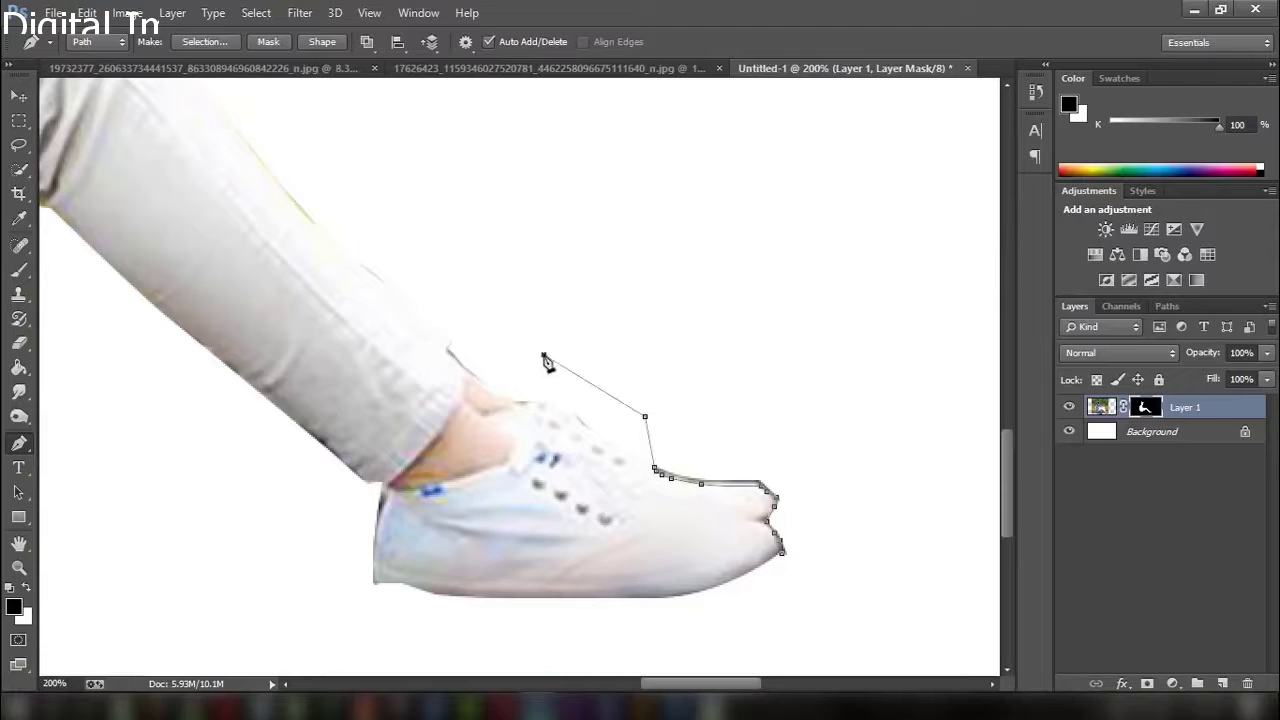
click(482, 382)
drag(449, 343, 448, 338)
click(371, 276)
click(265, 173)
Continue the path around the leg and down the right side, closing it at the shoe tip
scroll(266, 178, up, 2)
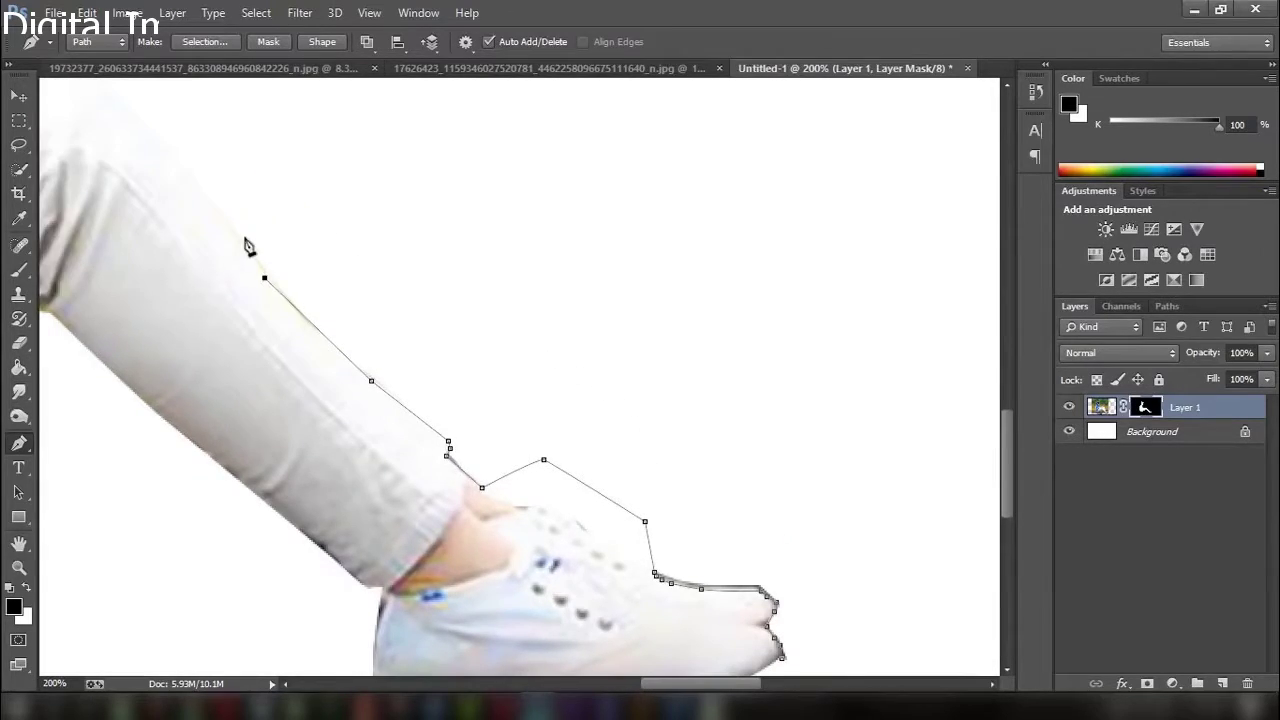
click(207, 196)
click(274, 131)
drag(671, 258, 734, 329)
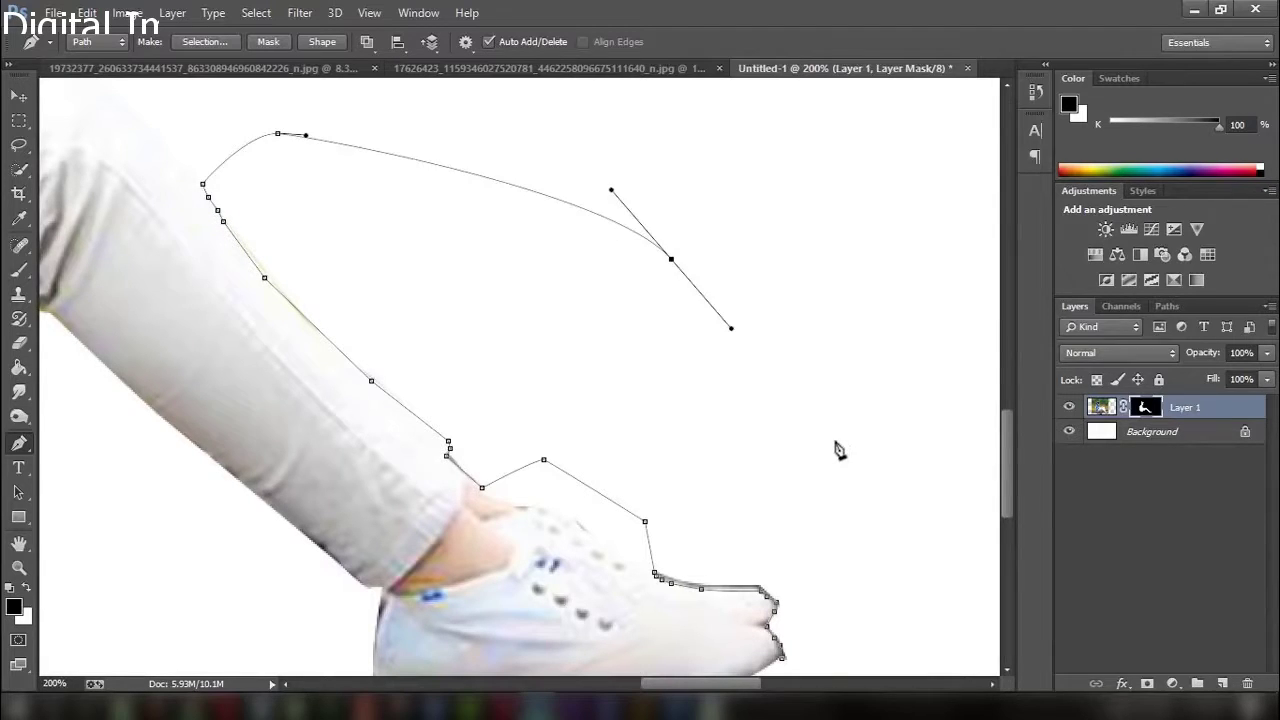
click(836, 440)
click(880, 572)
scroll(862, 585, down, 3)
click(802, 505)
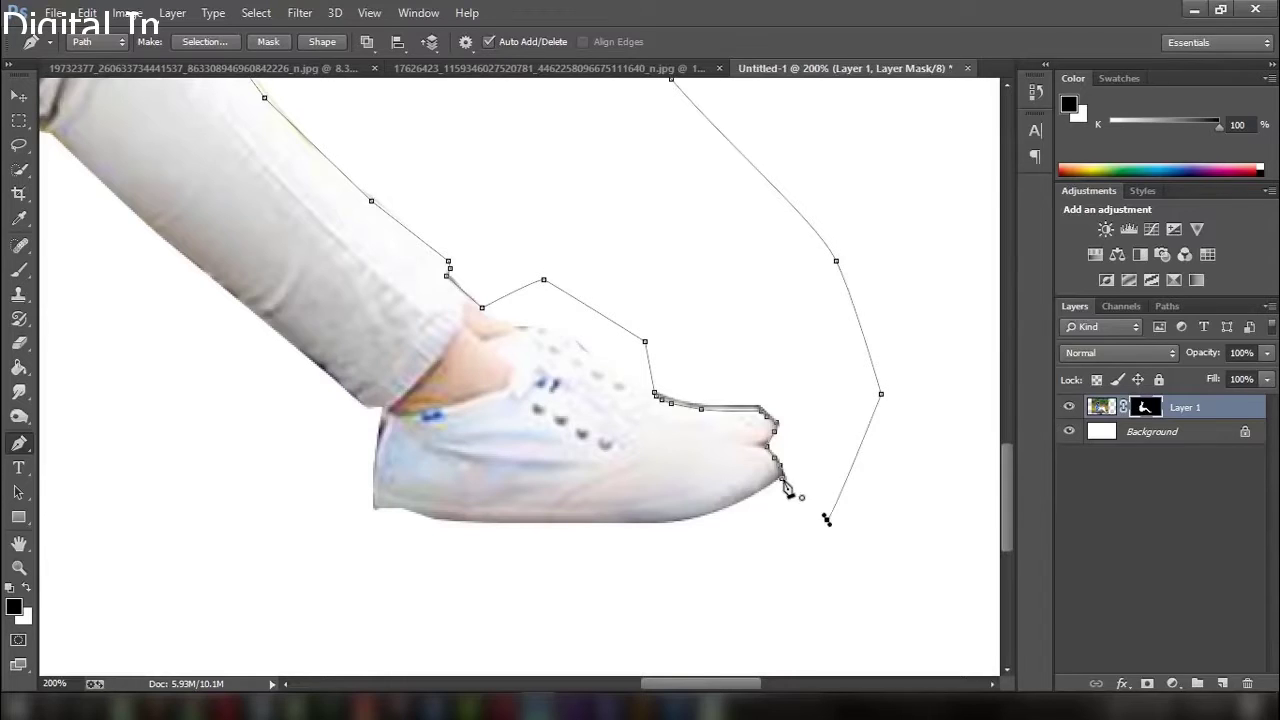
click(783, 479)
Make a selection from the path with no feather, brush it out on the mask, and deselect
right_click(800, 455)
click(860, 323)
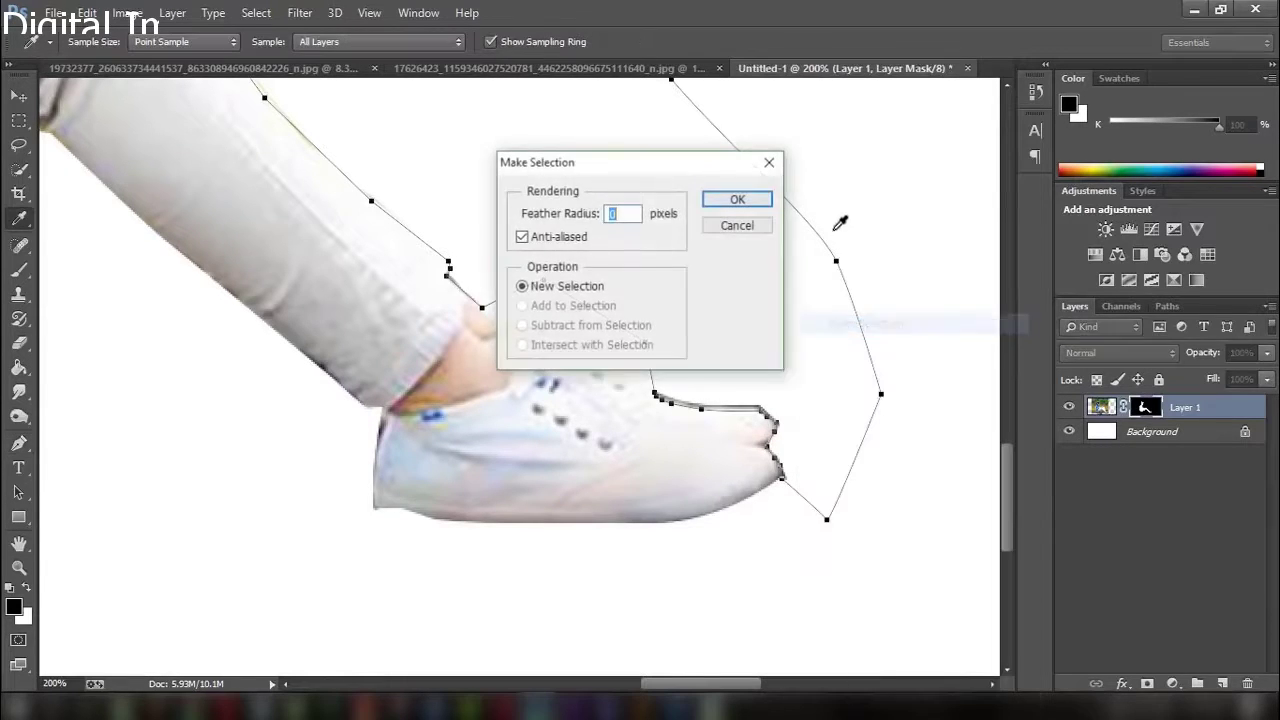
click(737, 198)
click(18, 270)
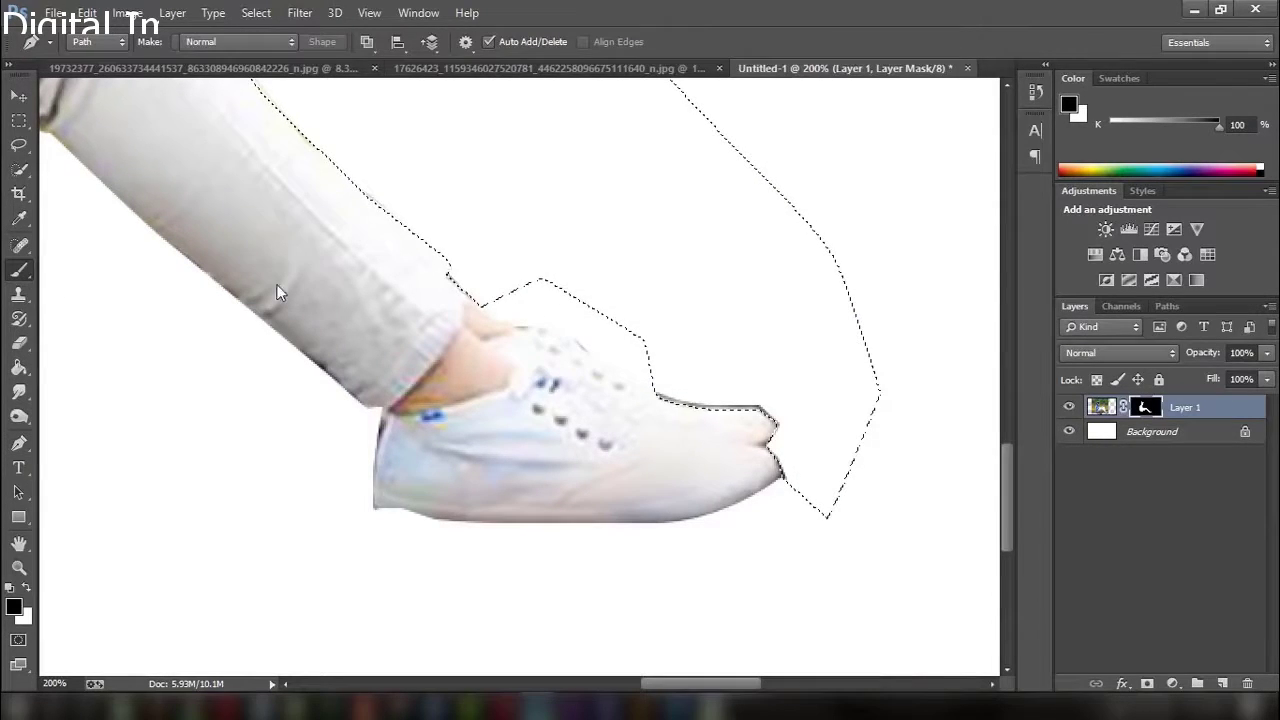
scroll(315, 330, up, 3)
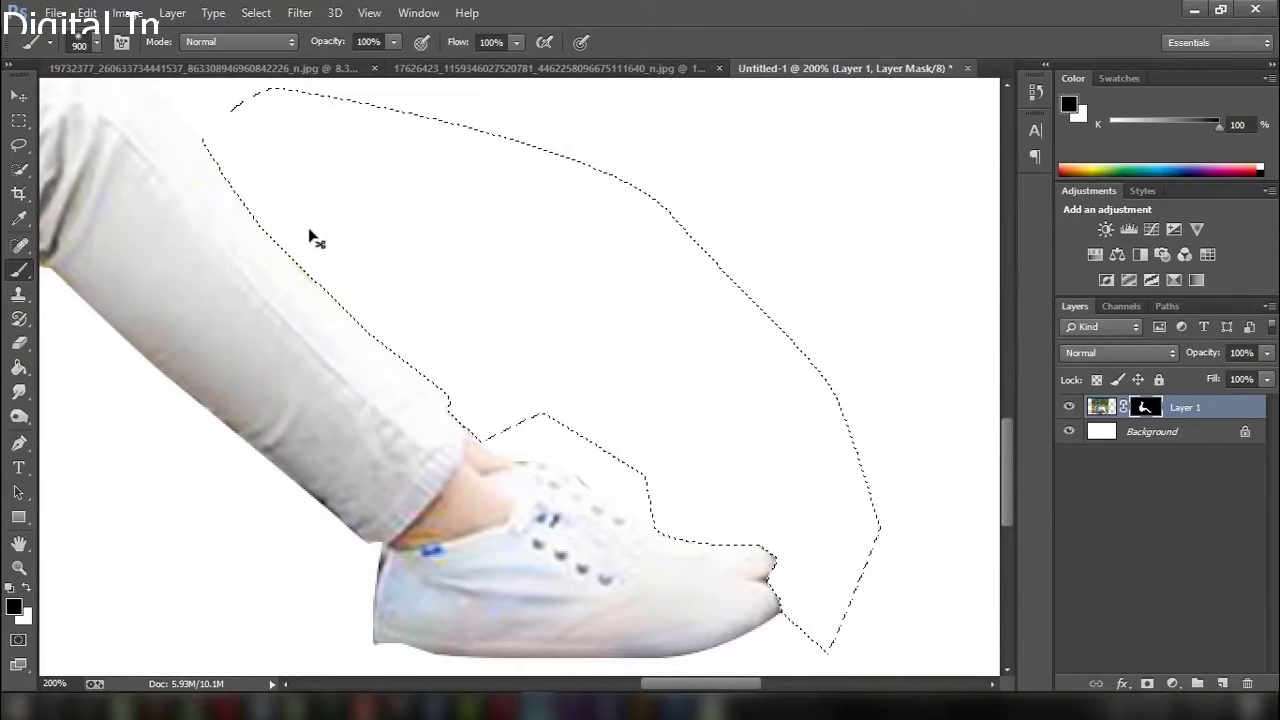
key(ctrl+d)
Zoom out to the whole image and switch to the blurred forest document
key(ctrl+minus)
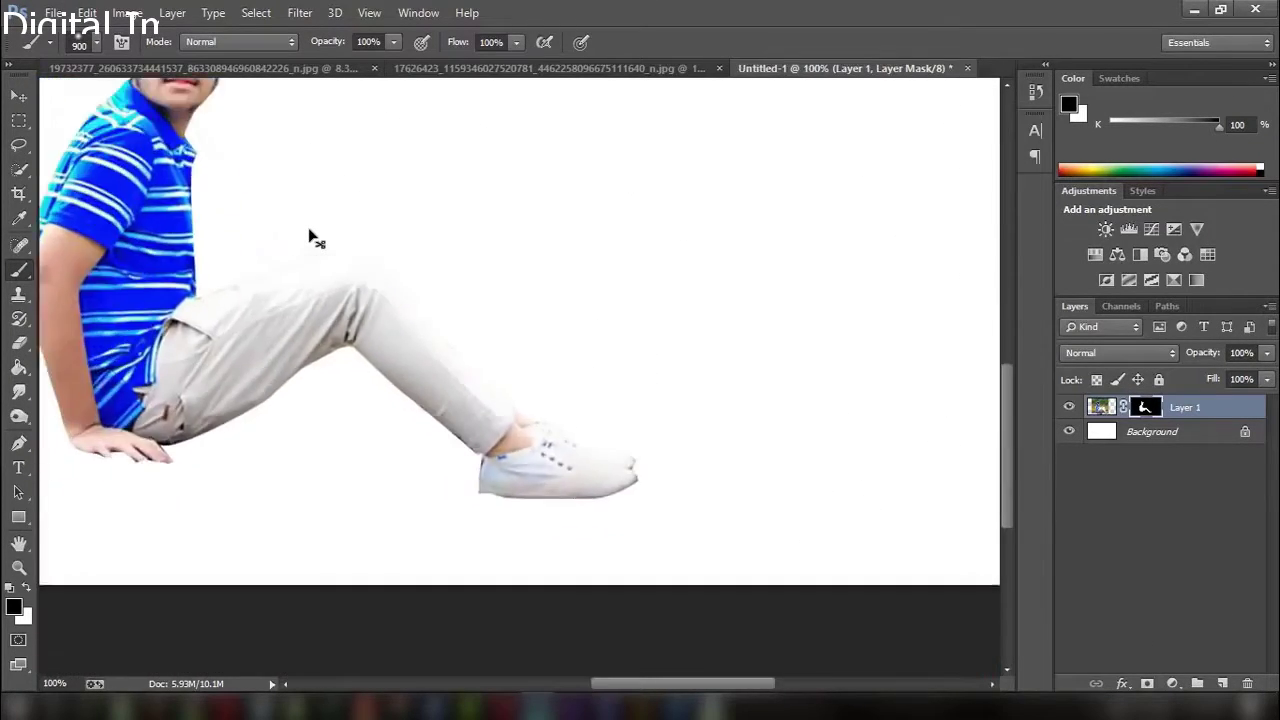
key(ctrl+minus)
key(ctrl+minus)
key(ctrl+minus)
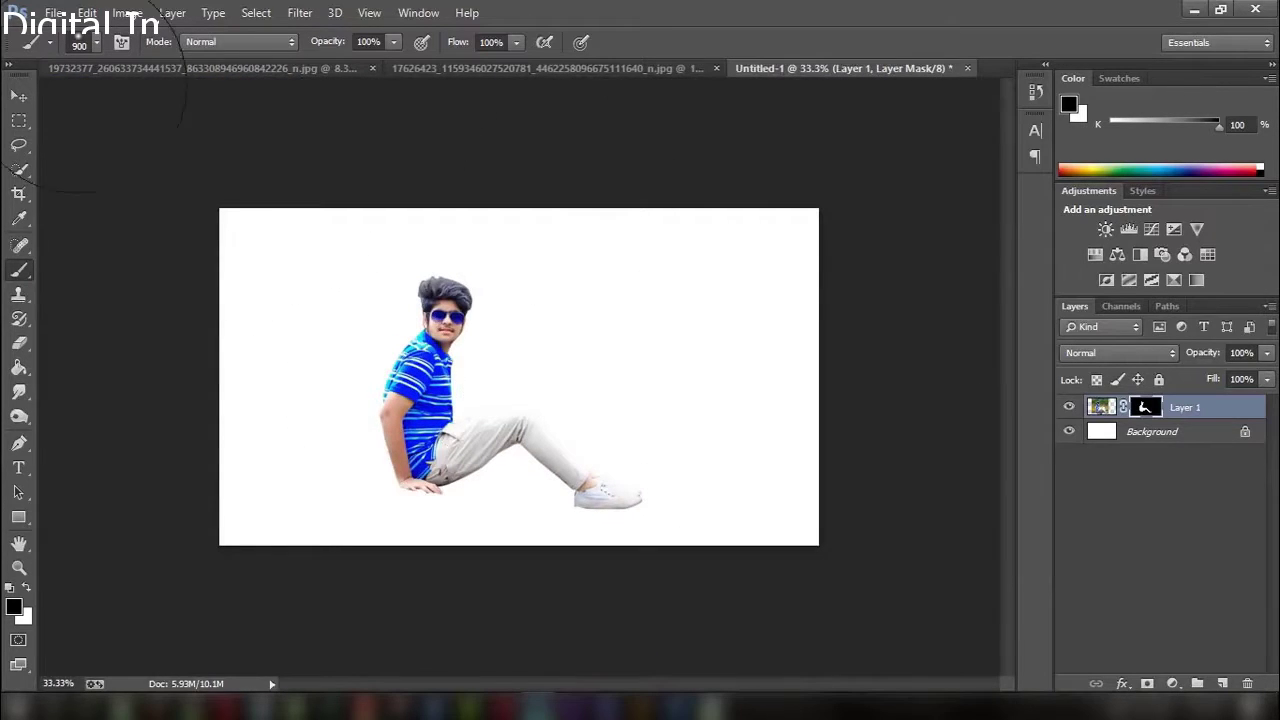
click(463, 68)
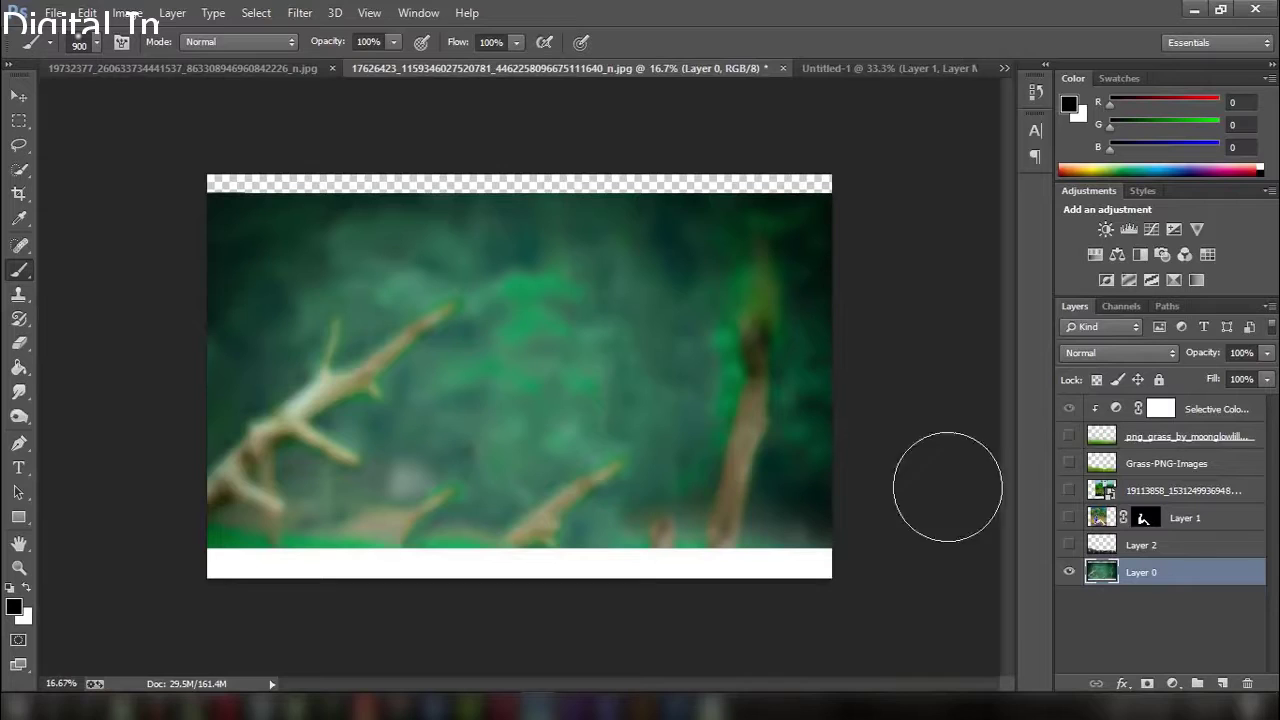
Drag the forest image into Untitled-1 with the Move tool and position it over the canvas
click(19, 95)
mouse_move(556, 392)
mouse_down()
mouse_move(905, 65)
mouse_move(606, 290)
mouse_up()
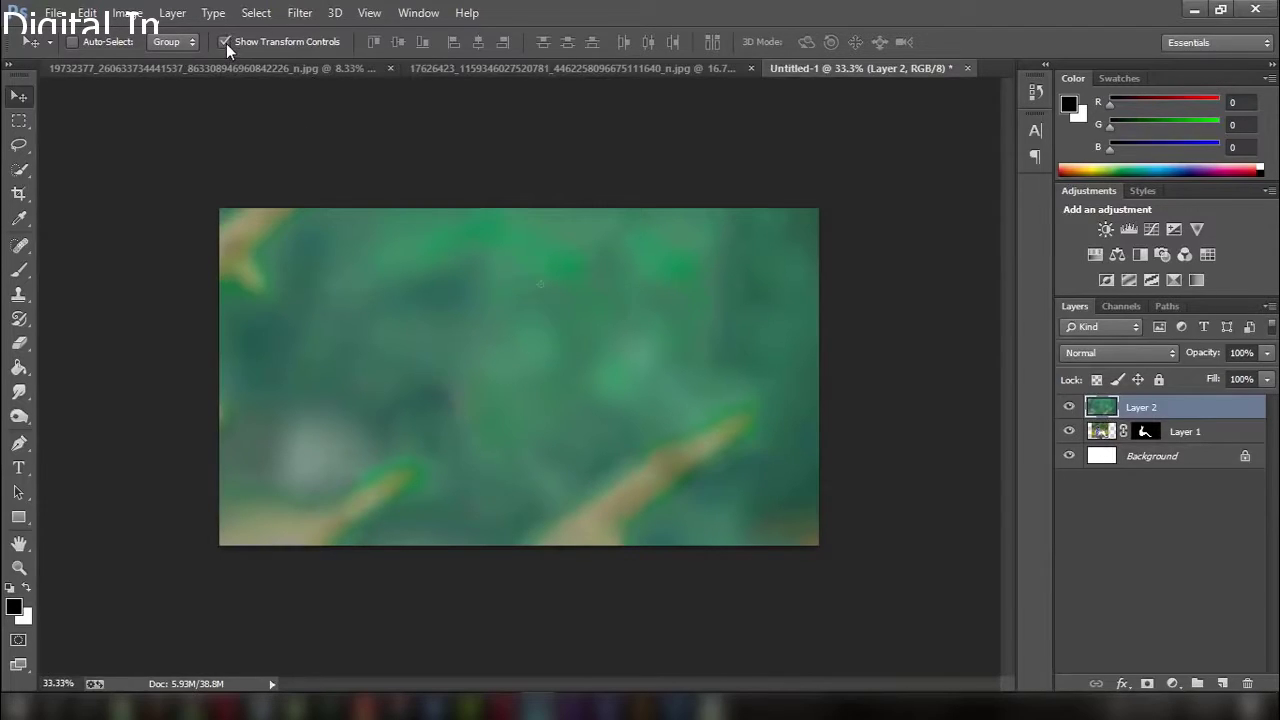
mouse_move(457, 386)
mouse_down()
mouse_move(680, 302)
mouse_move(630, 205)
mouse_move(760, 168)
mouse_move(663, 251)
mouse_move(662, 296)
mouse_up()
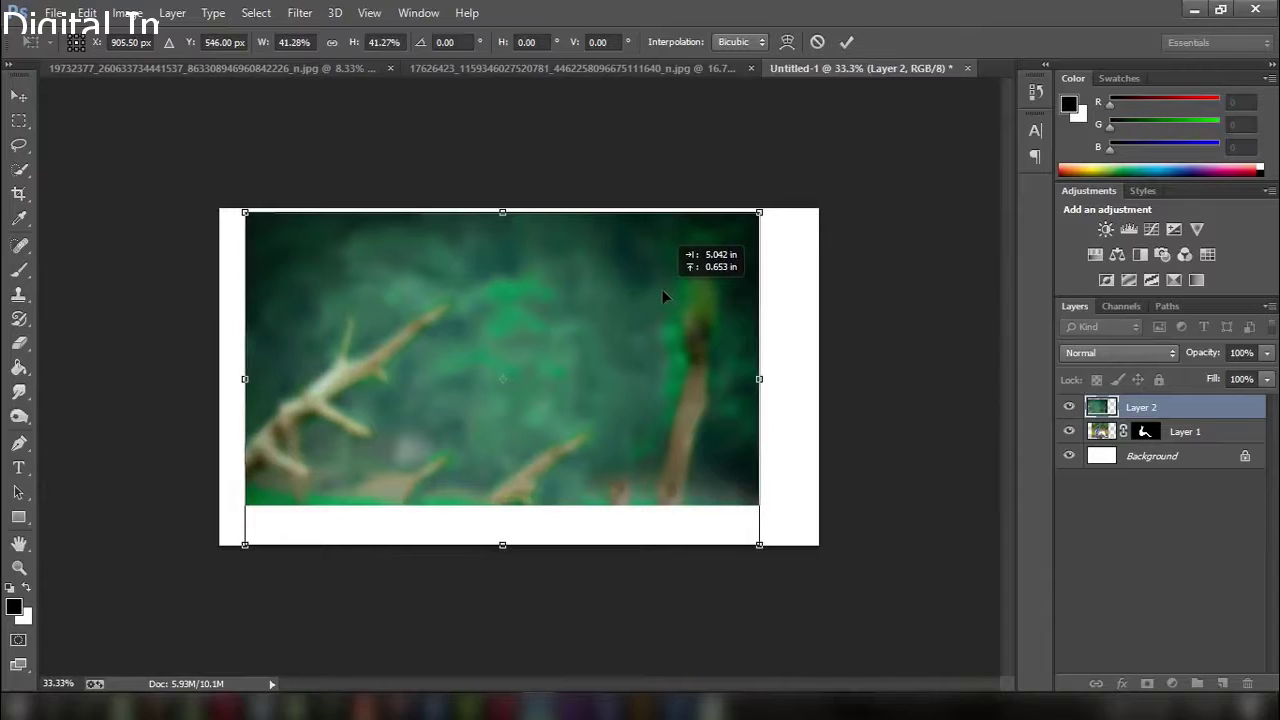
Scale the forest out to the canvas's right edge, commit, and put it below Layer 1
drag(242, 212, 215, 193)
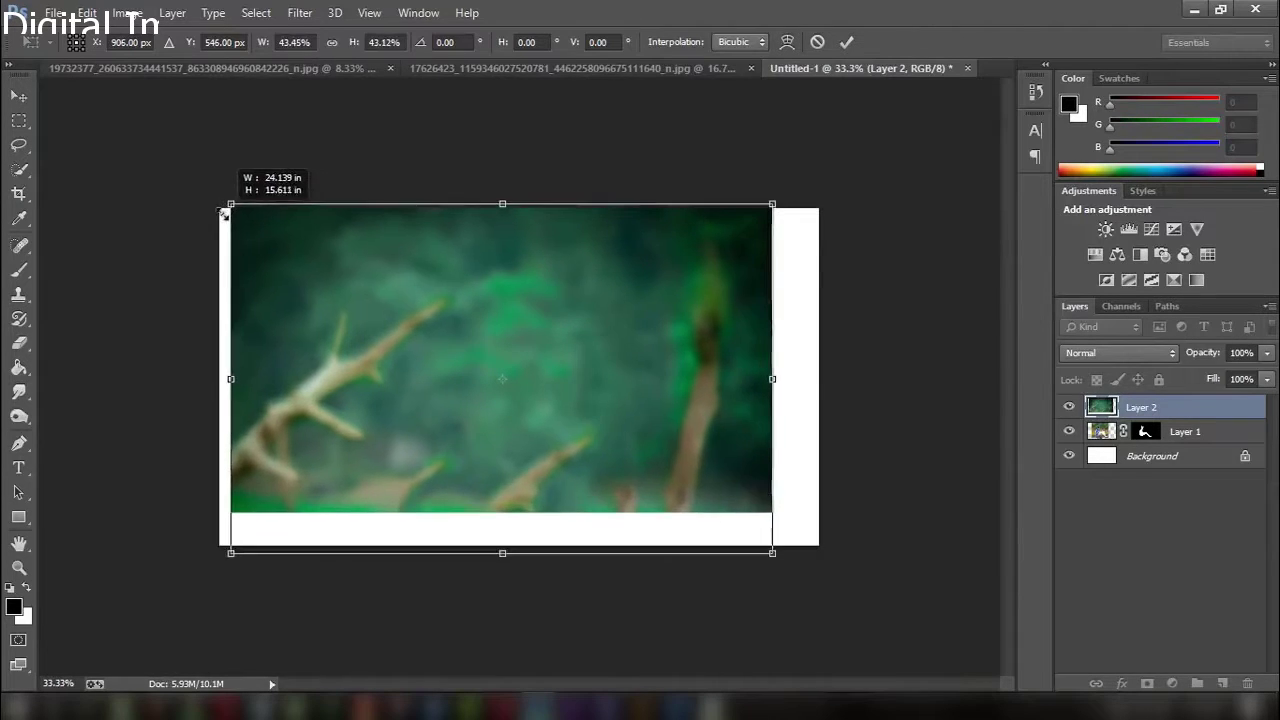
drag(415, 266, 442, 249)
key(ctrl+z)
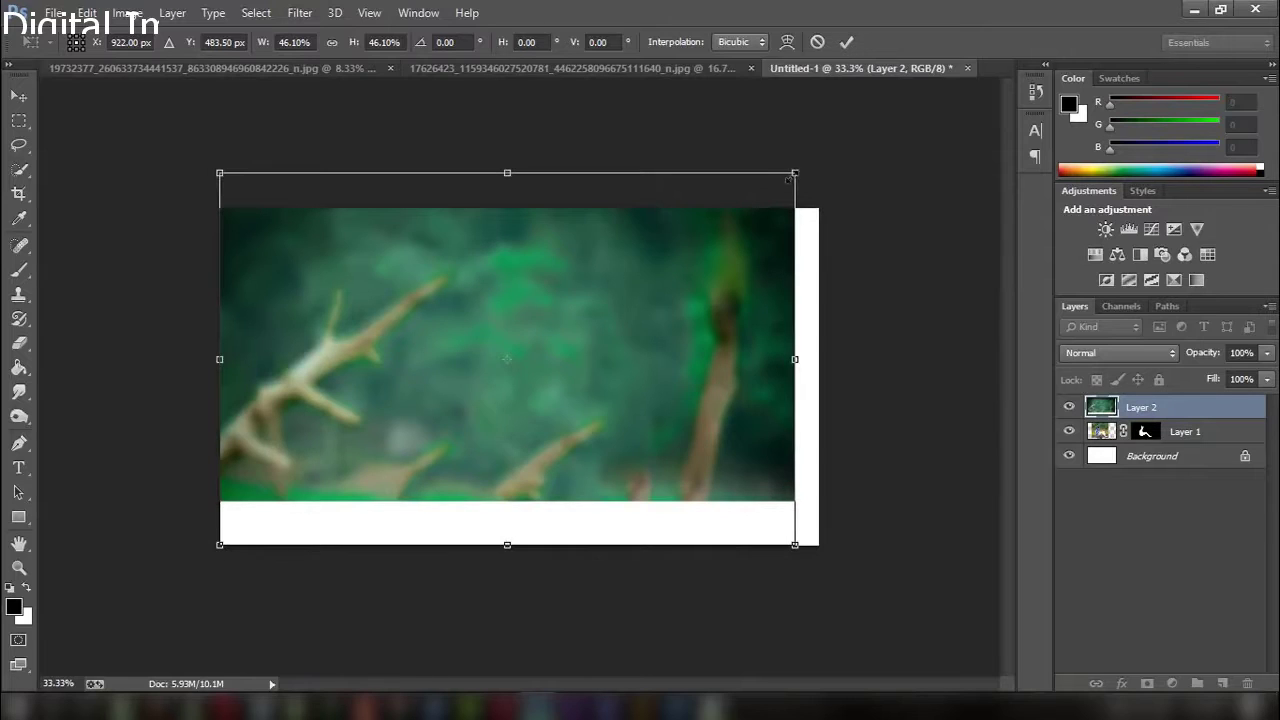
drag(790, 177, 818, 160)
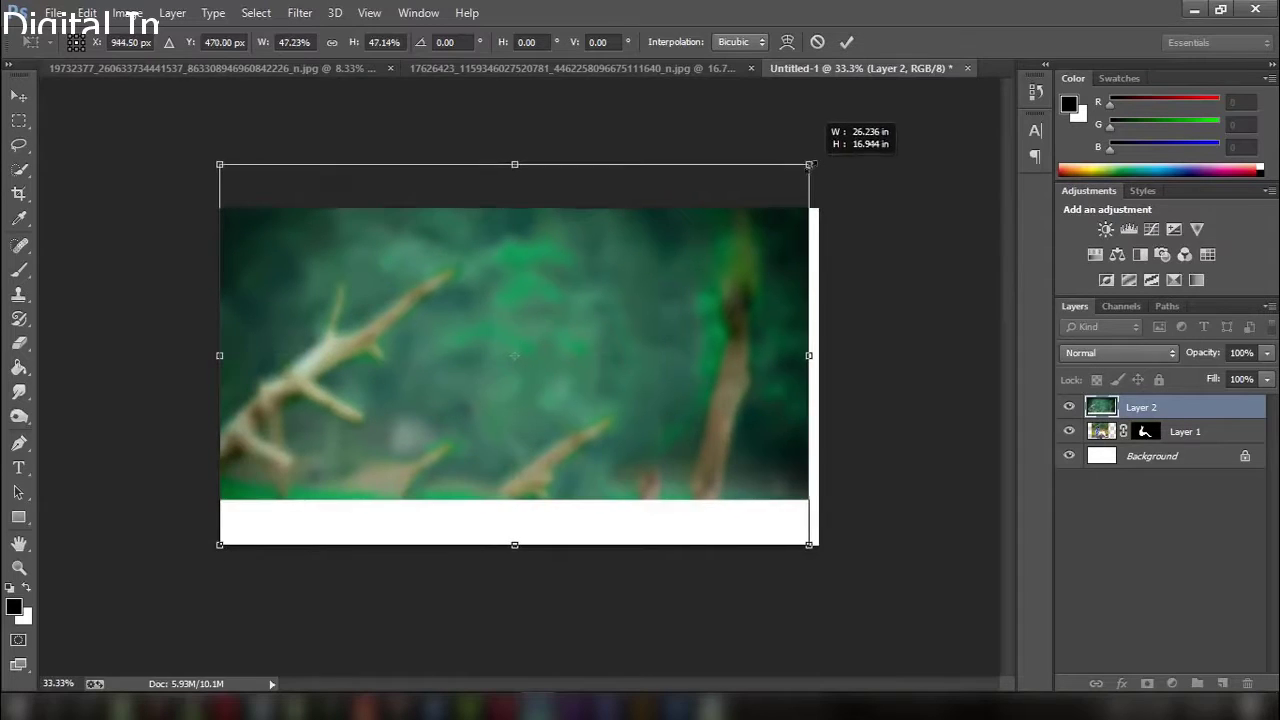
click(846, 41)
drag(1160, 412, 1175, 432)
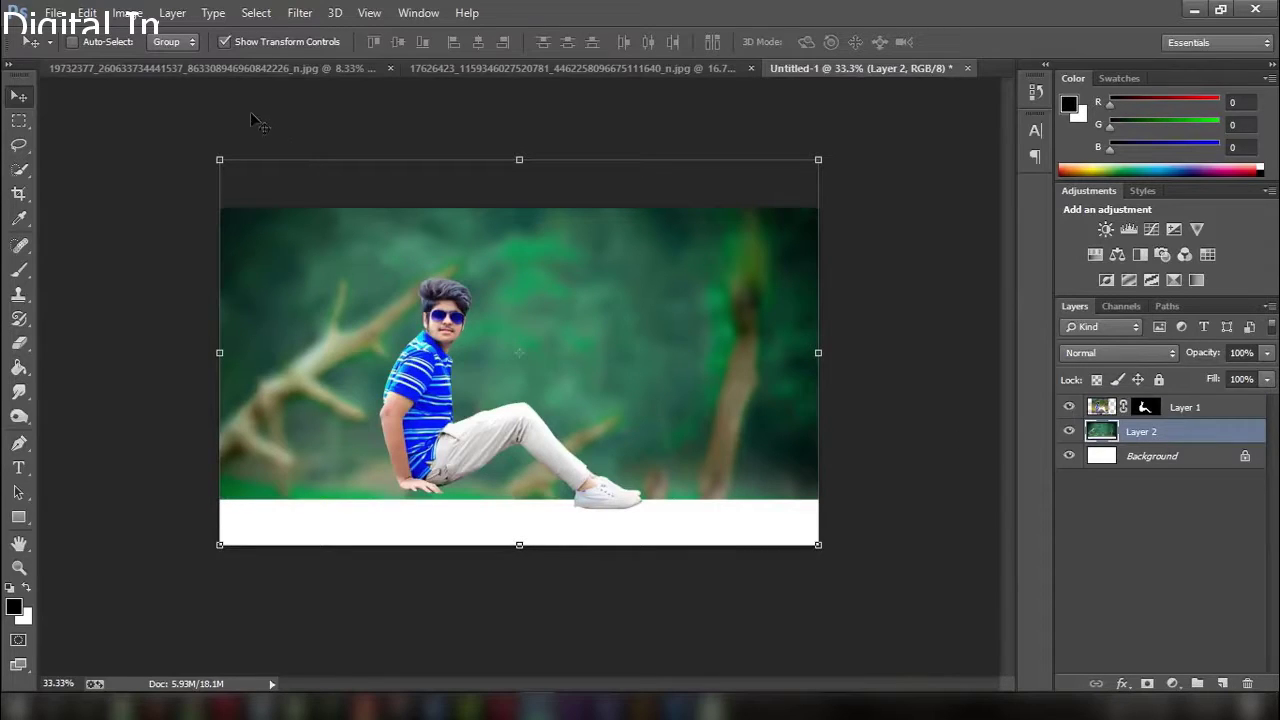
Hide Layer 0, show the rocky ground Layer 2, and drag it into Untitled-1
click(225, 42)
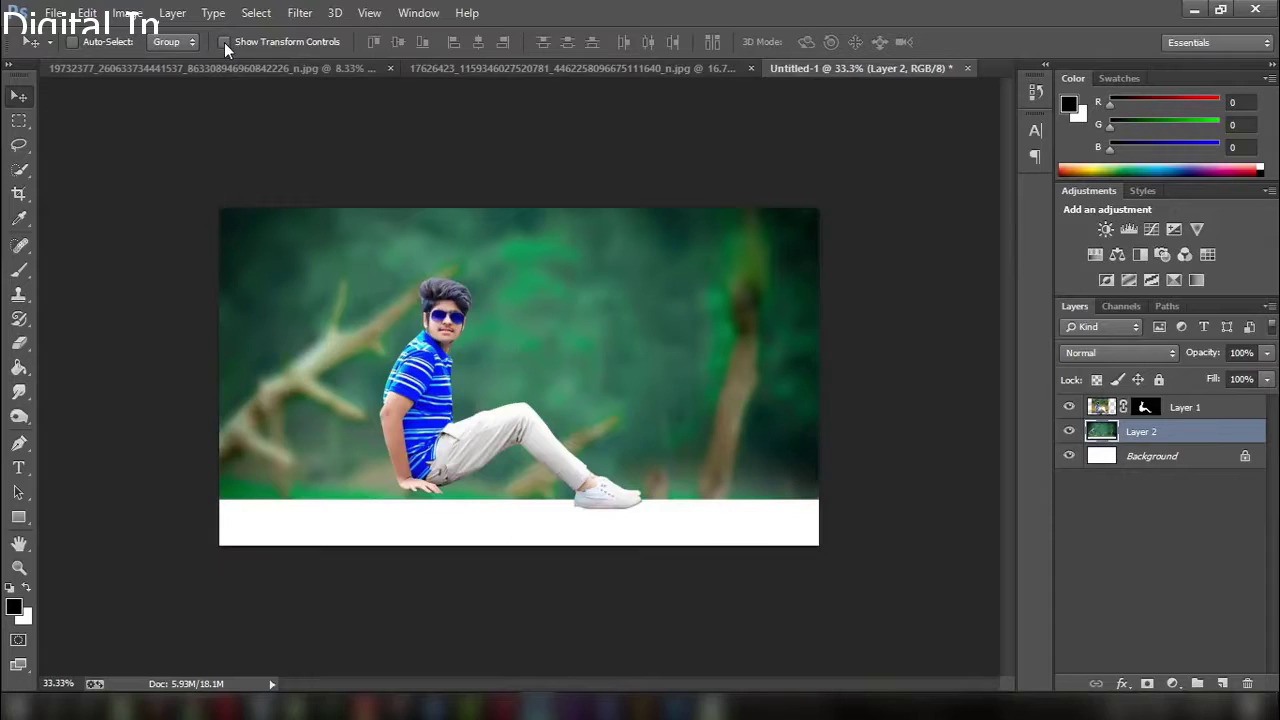
click(432, 70)
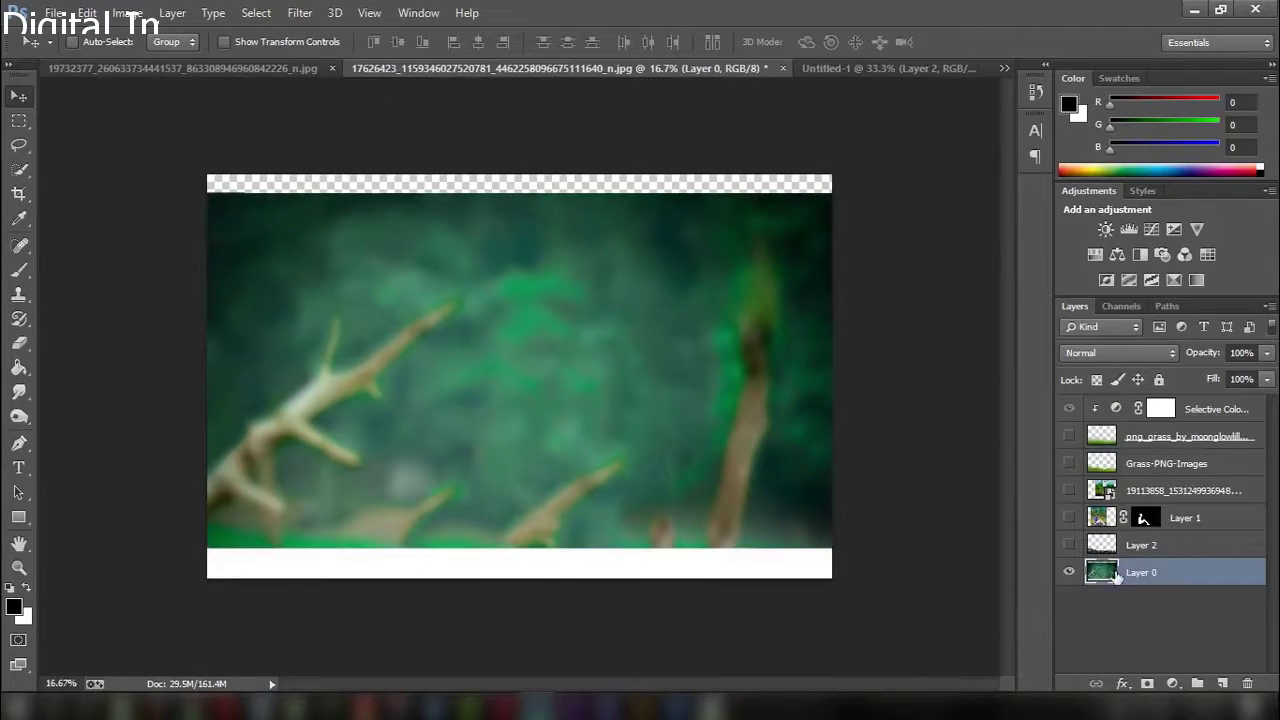
click(1069, 574)
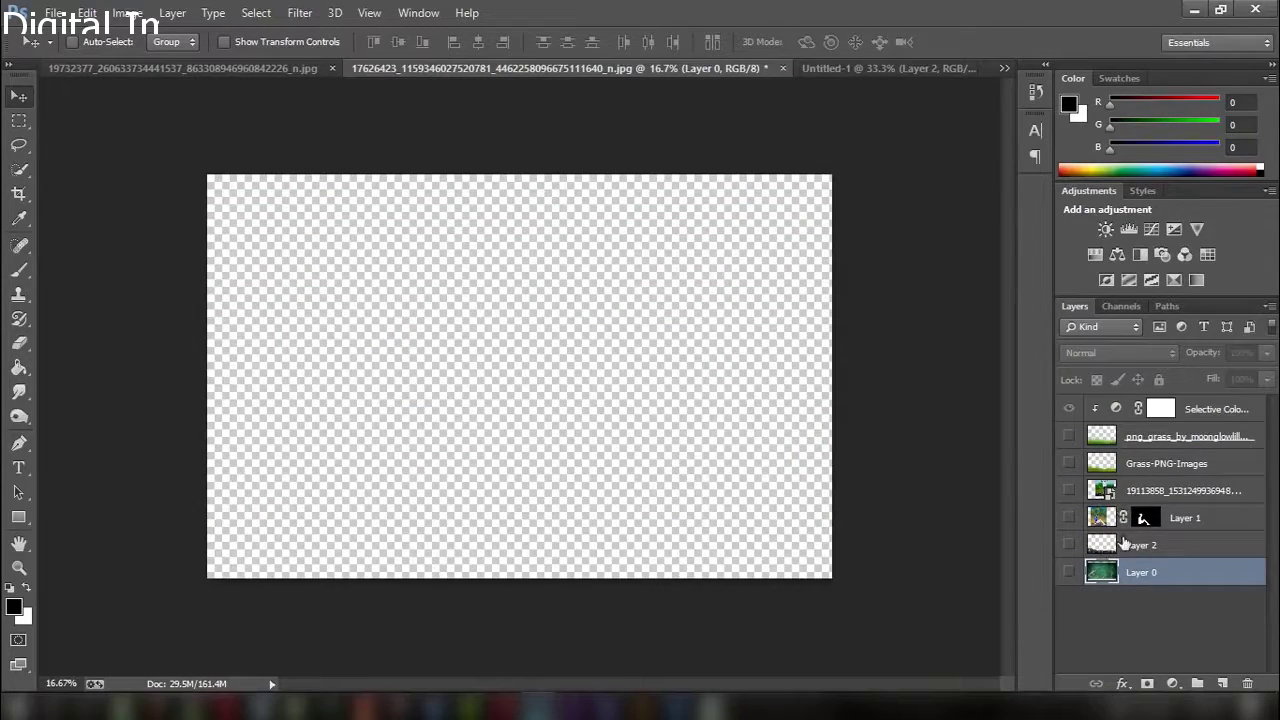
click(1122, 543)
click(1068, 545)
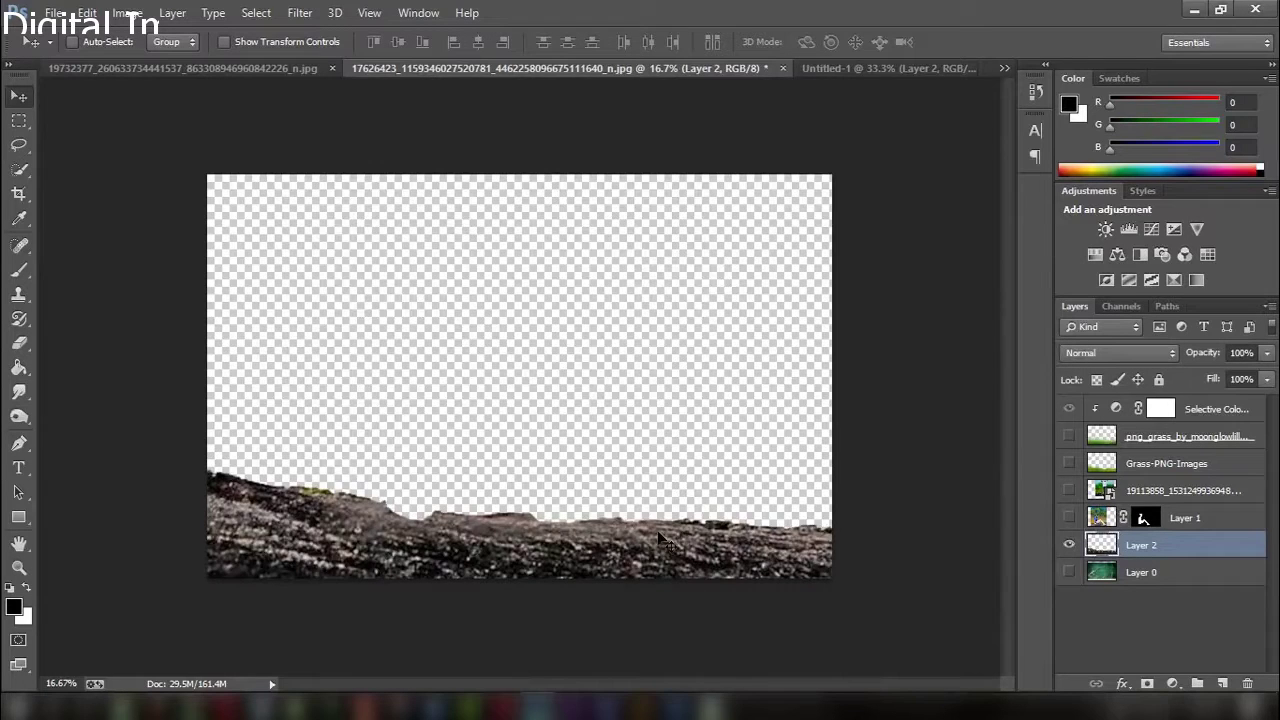
drag(660, 540, 840, 78)
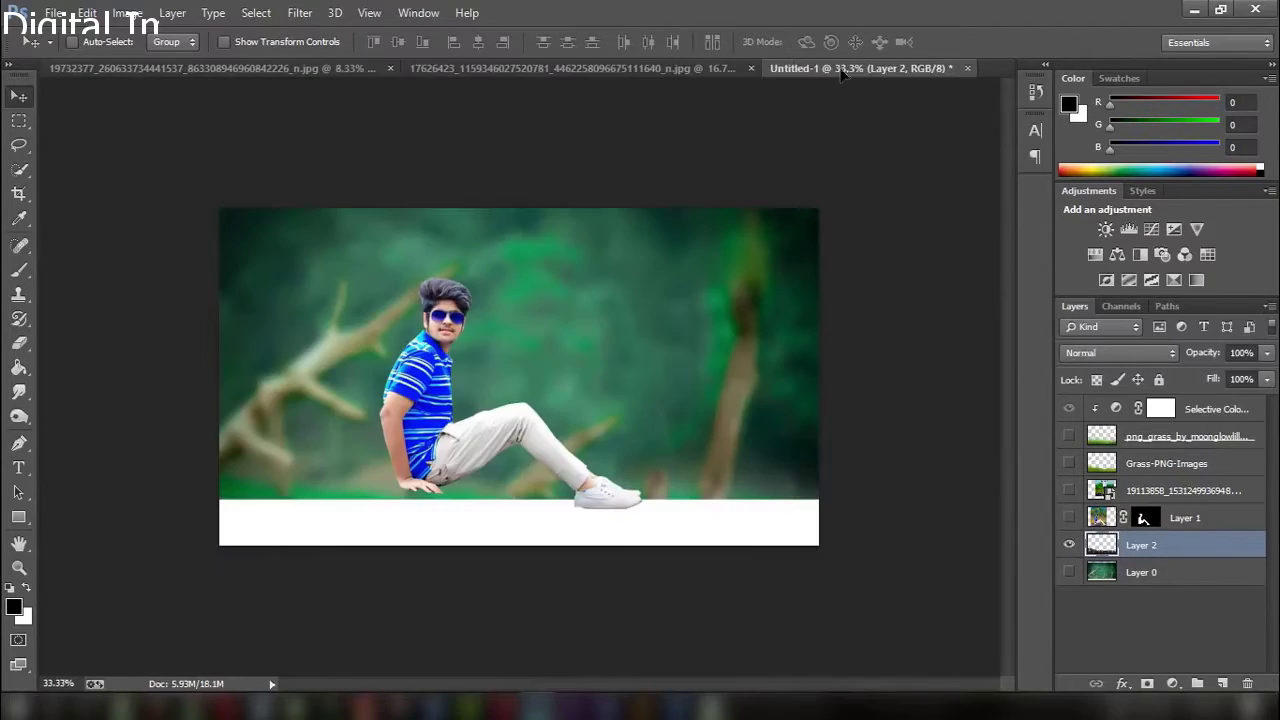
mouse_move(840, 75)
mouse_down()
mouse_move(672, 517)
mouse_move(530, 437)
mouse_move(492, 440)
mouse_up()
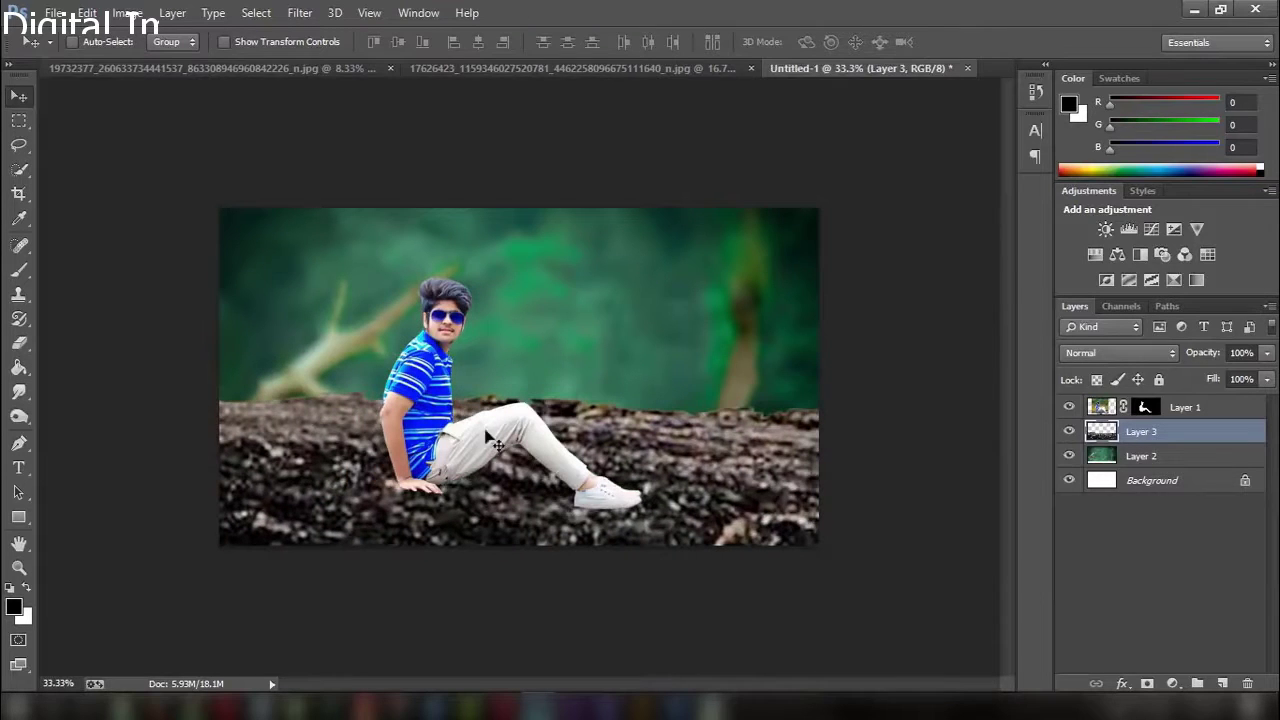
Shrink the rock to about 36% along the canvas bottom, then reposition the forest background
click(254, 44)
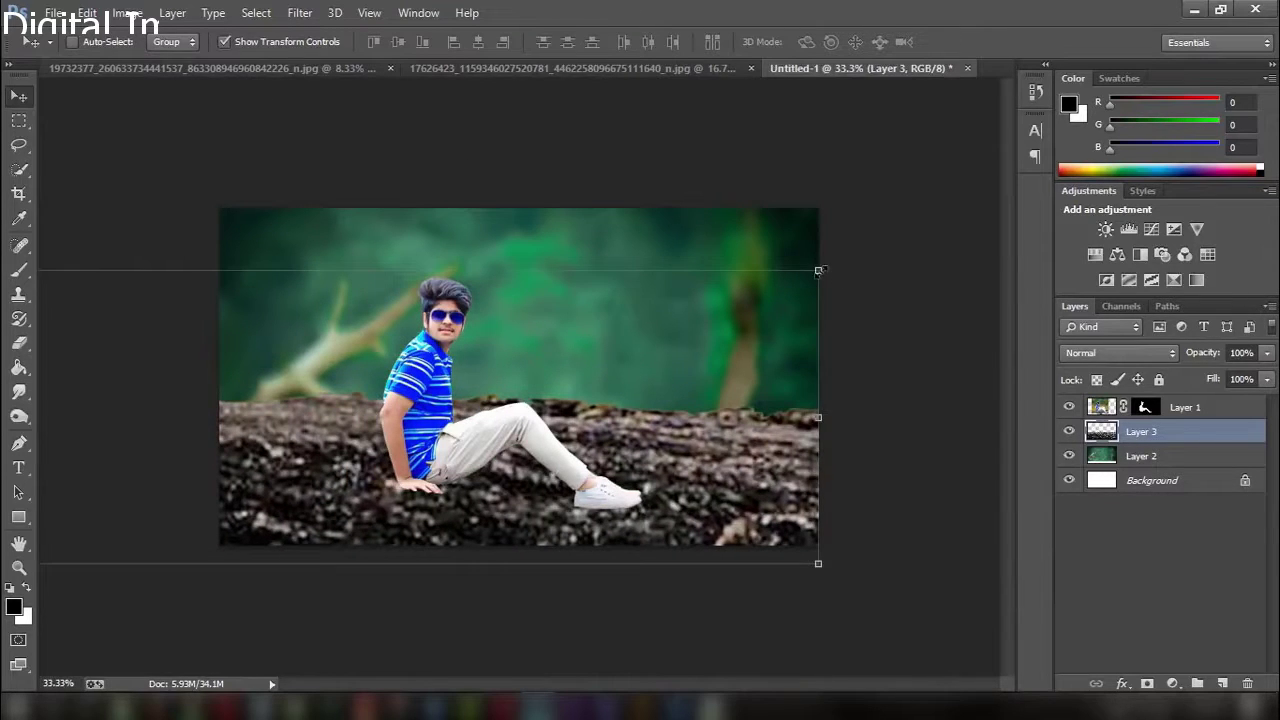
drag(818, 269, 500, 325)
mouse_move(543, 448)
mouse_down()
mouse_move(748, 475)
mouse_move(843, 465)
mouse_up()
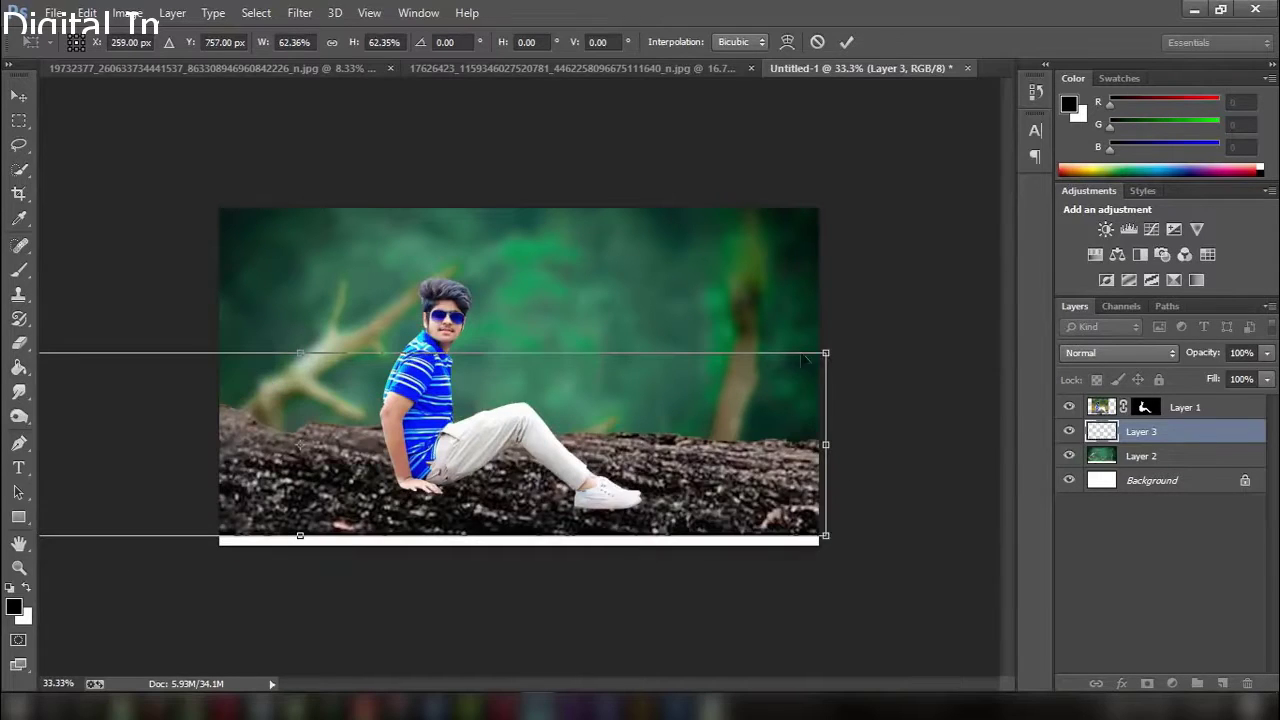
mouse_move(825, 353)
mouse_down()
mouse_move(609, 386)
mouse_move(793, 491)
mouse_move(814, 490)
mouse_move(791, 519)
mouse_up()
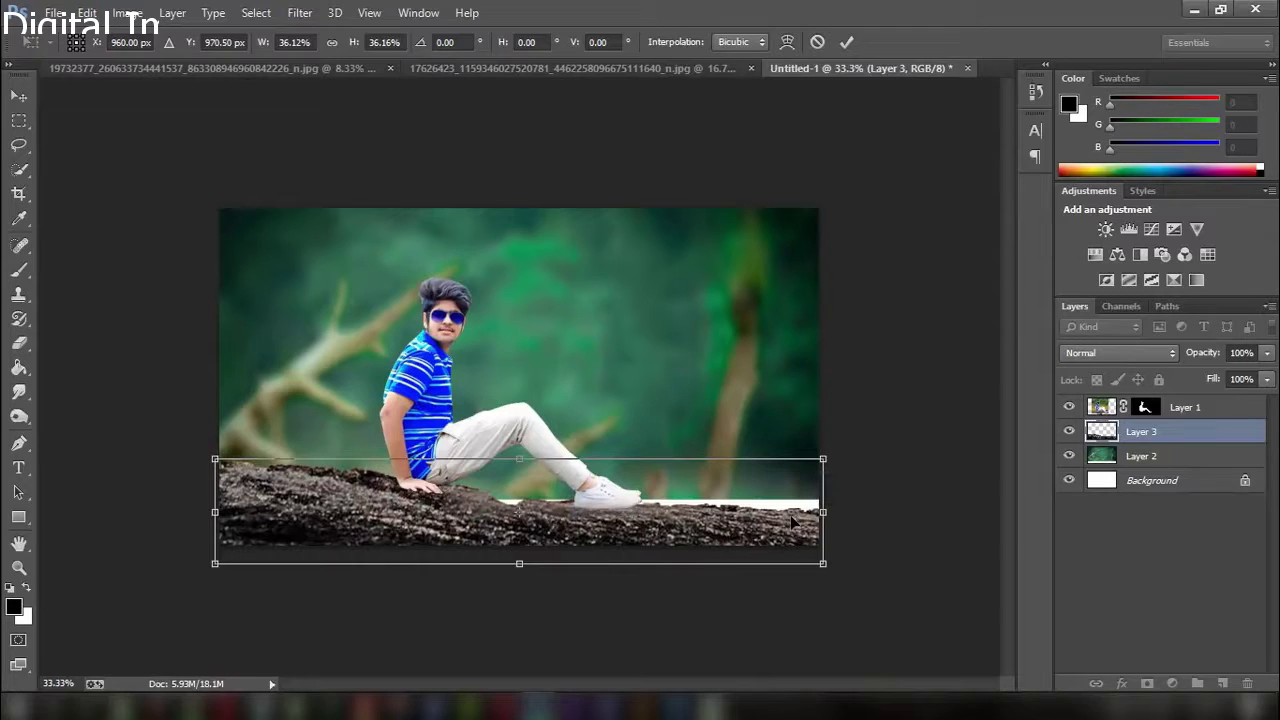
click(846, 41)
click(1192, 458)
drag(775, 367, 775, 398)
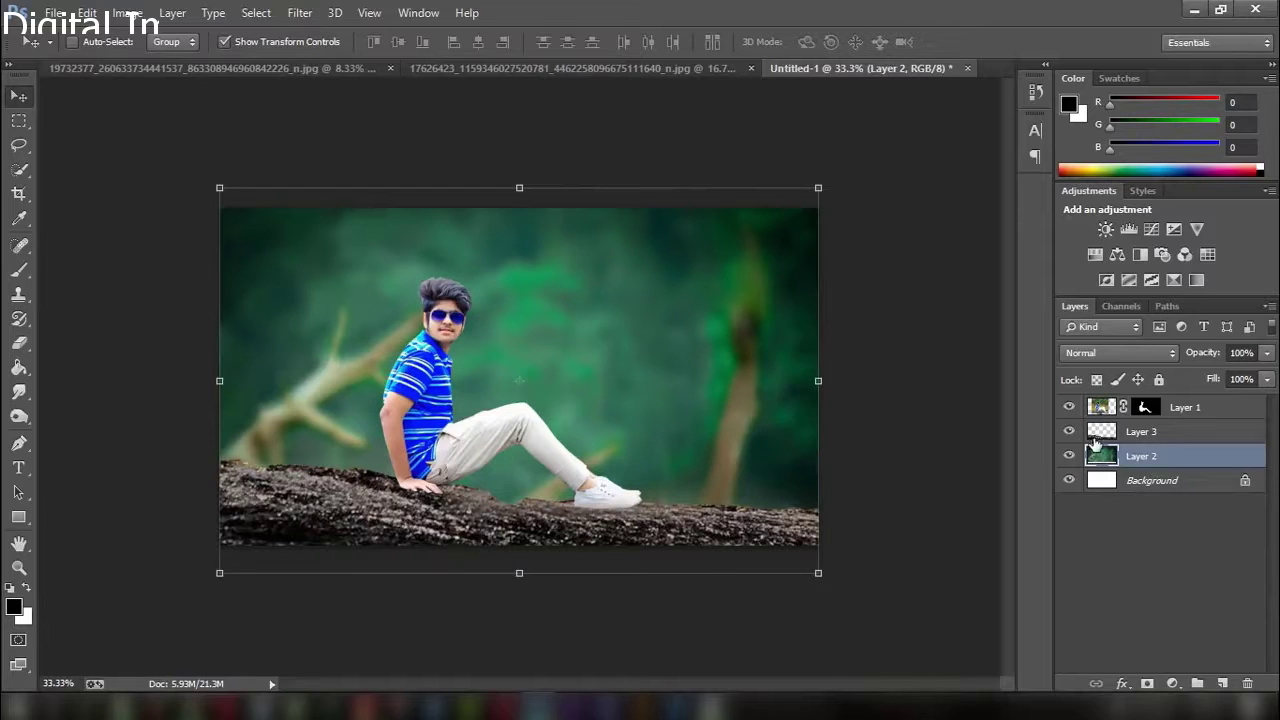
Move the boy's Layer 1 left, enlarge it about 103%, and nudge it onto the log
click(1094, 436)
drag(800, 537, 795, 528)
click(1183, 412)
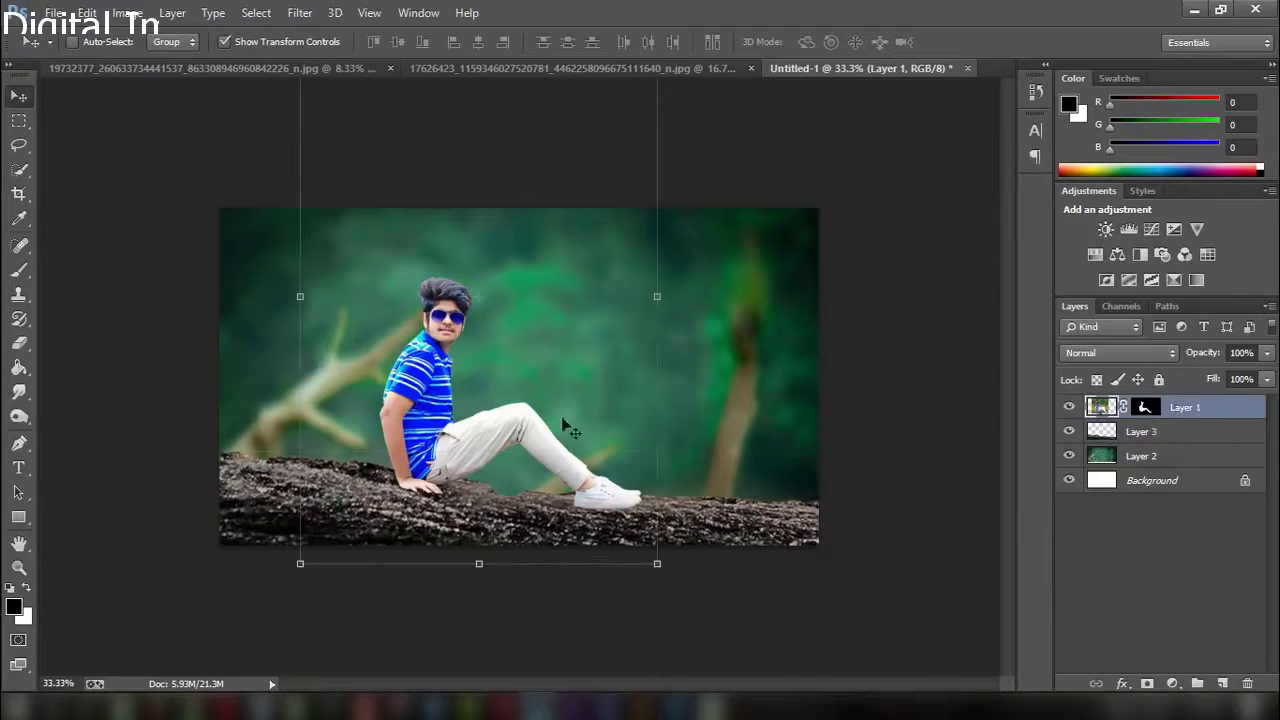
drag(478, 440, 450, 452)
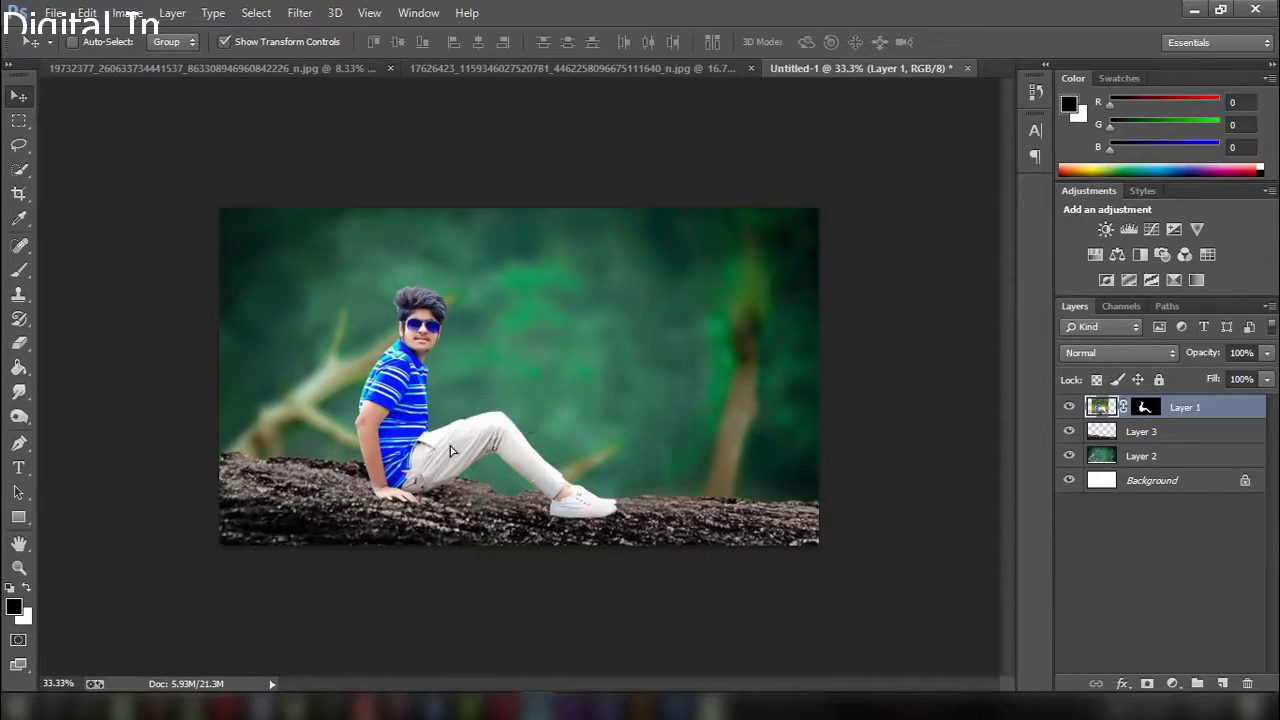
drag(631, 570, 624, 545)
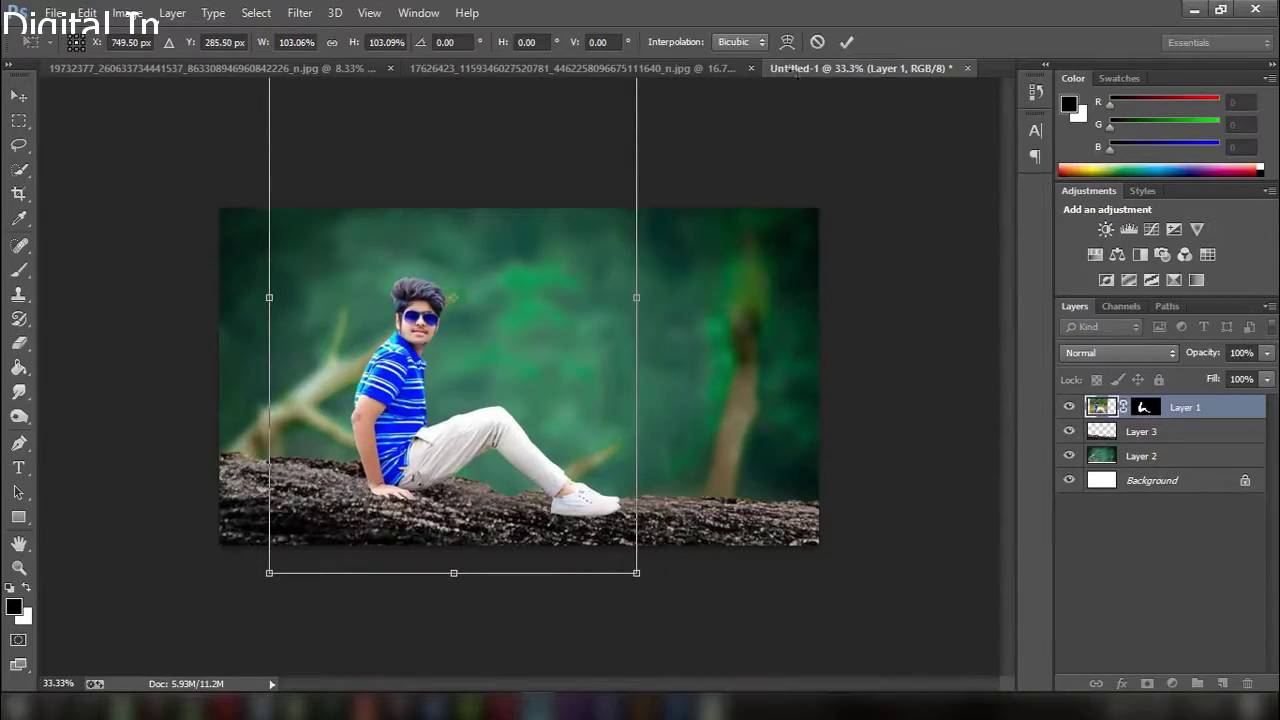
click(846, 41)
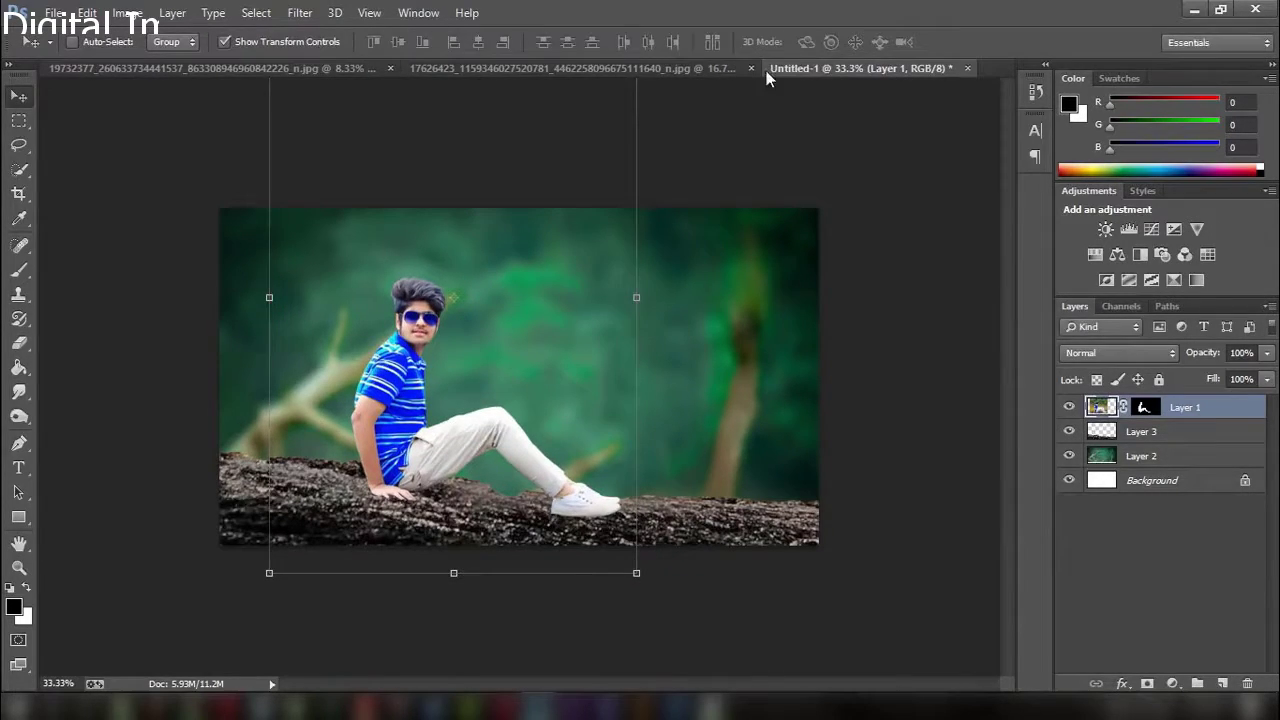
click(224, 41)
drag(518, 309, 514, 309)
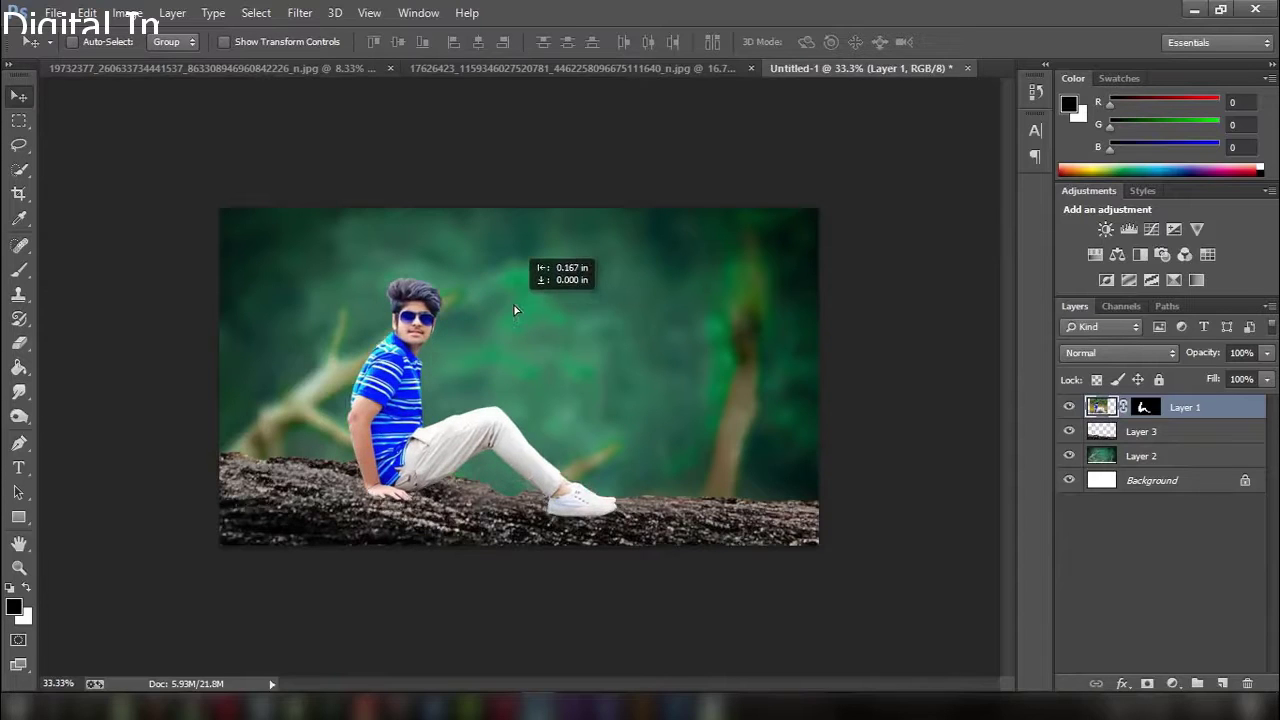
Give the log's Layer 3 a Brightness/Contrast of -6 brightness and -50 contrast
click(1133, 428)
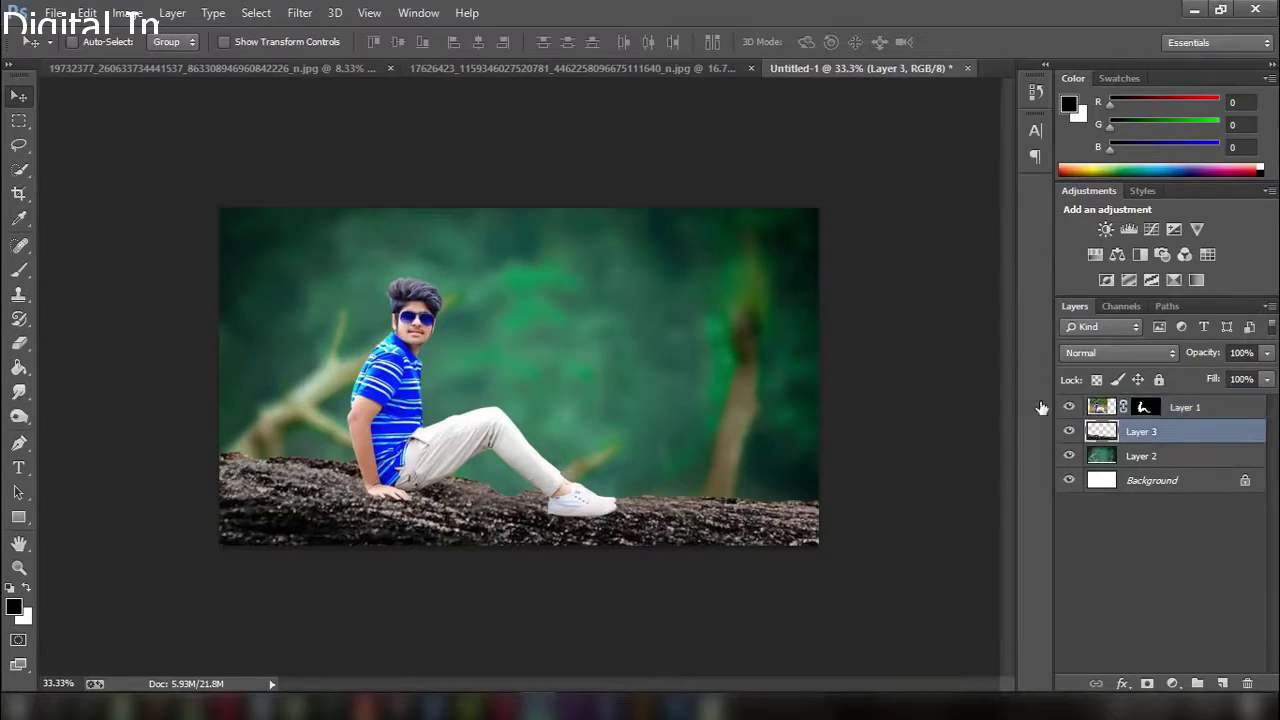
click(127, 12)
click(392, 60)
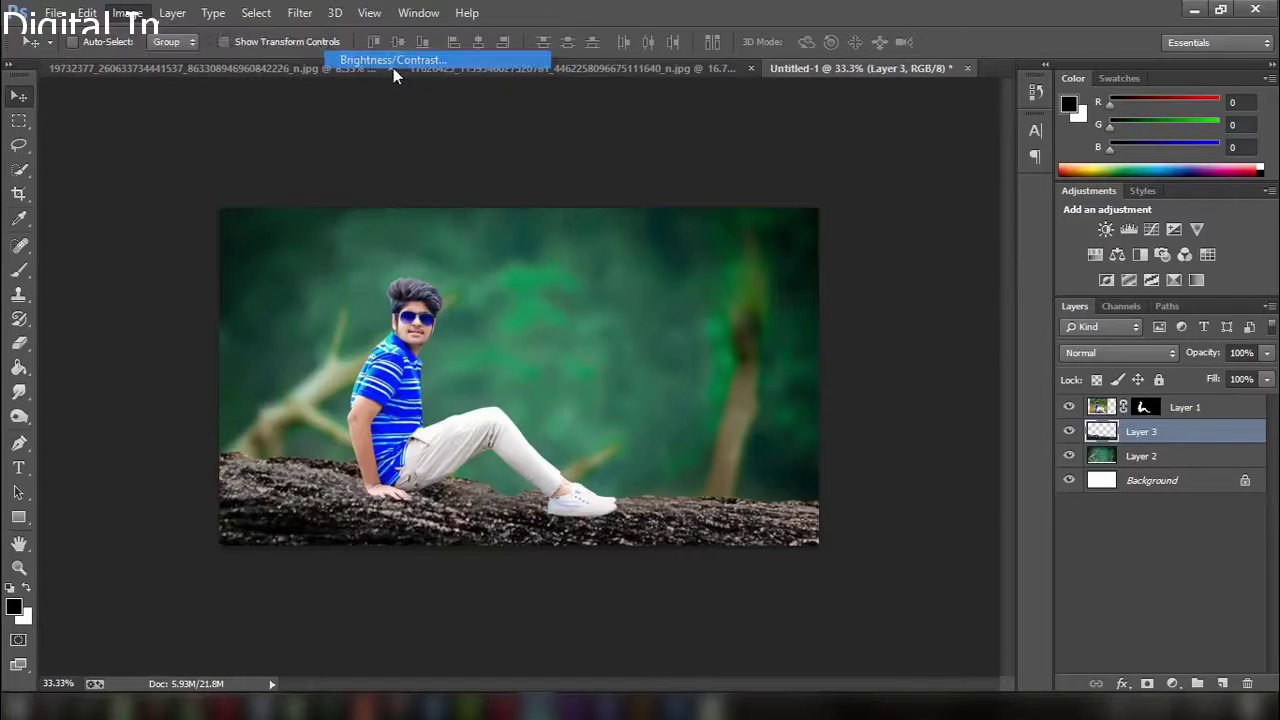
mouse_move(876, 194)
mouse_down()
mouse_move(849, 194)
mouse_move(867, 197)
mouse_move(874, 242)
mouse_move(777, 235)
mouse_up()
click(944, 174)
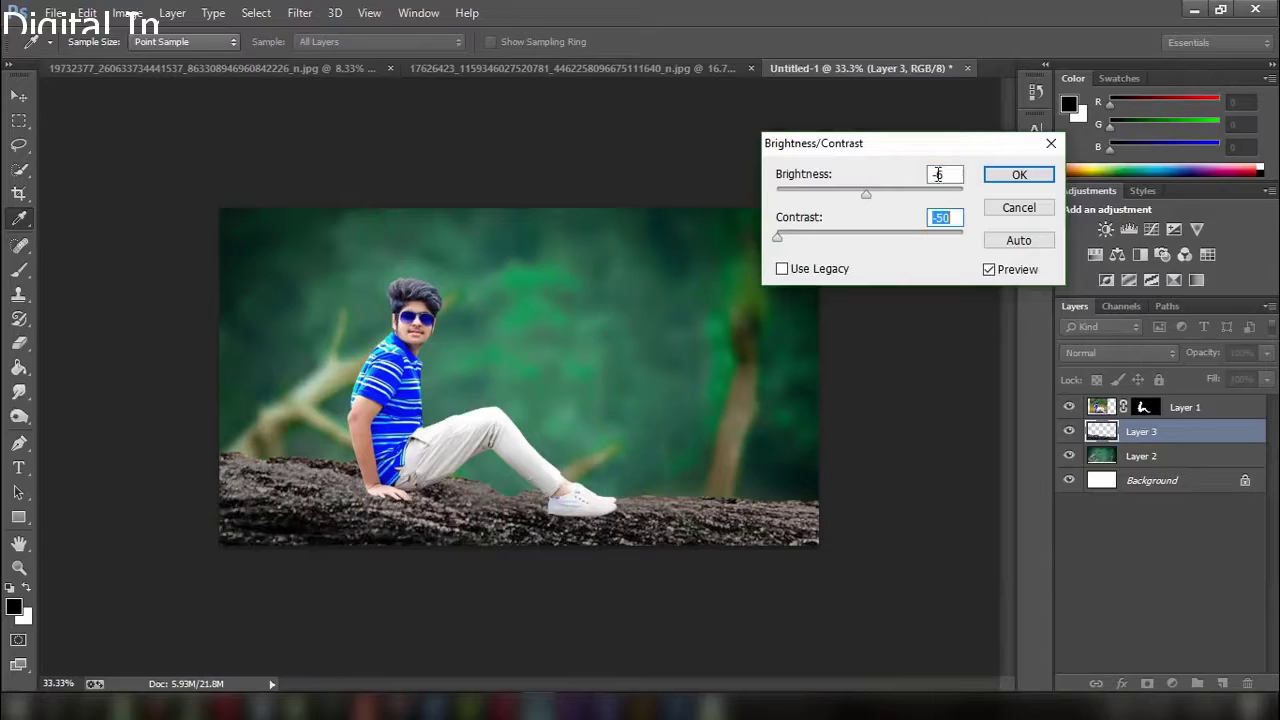
click(990, 175)
key(v)
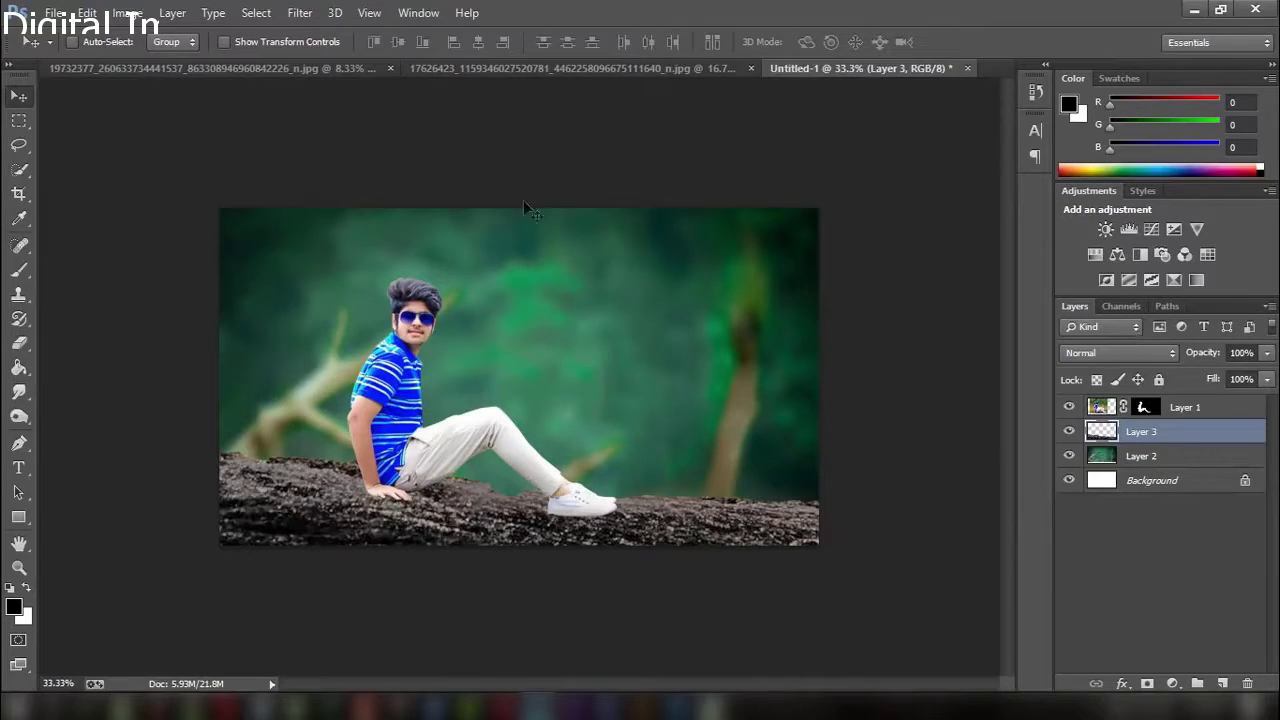
click(523, 67)
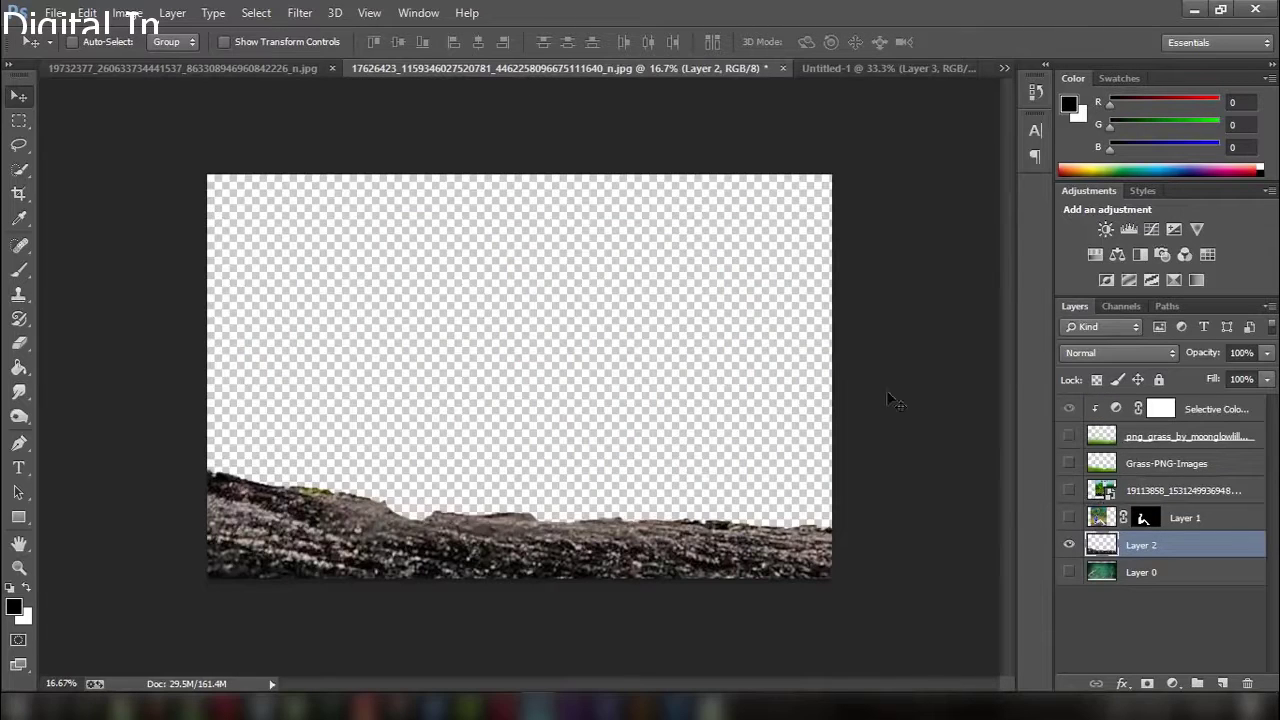
click(842, 71)
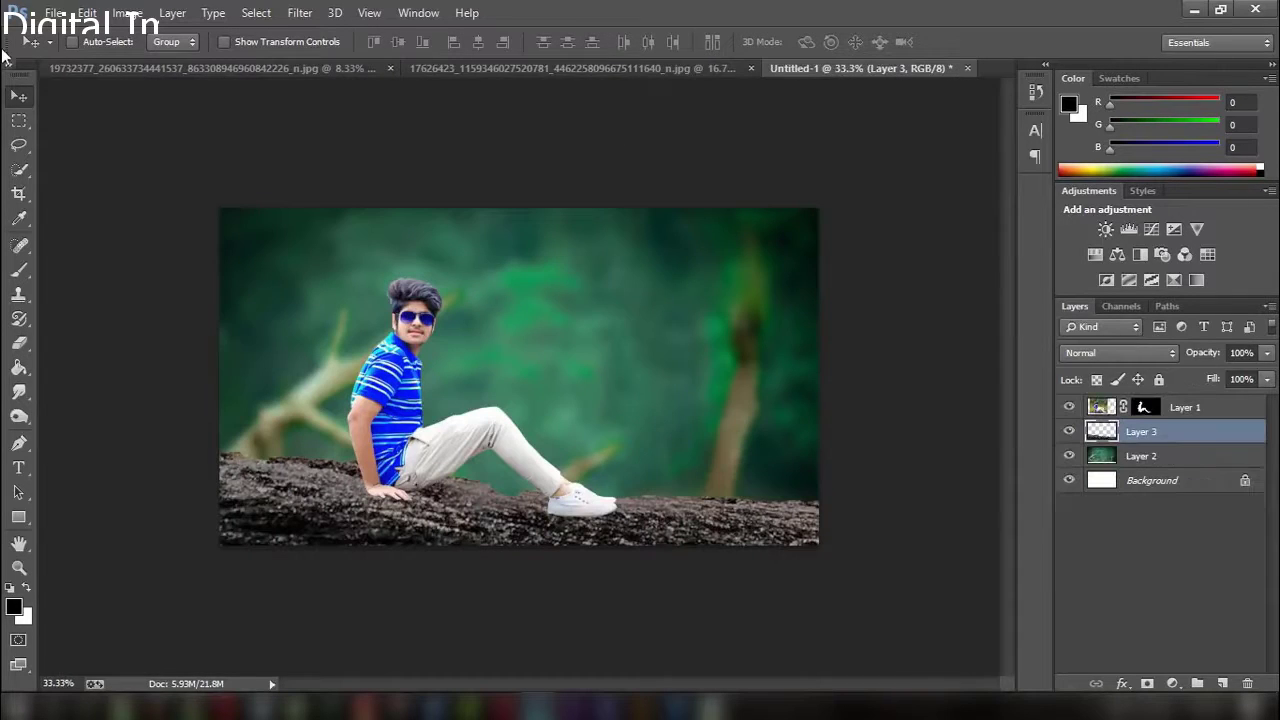
Place Embedded png_grass_by_moonglowlilly-d5z1o5t, found by searching 'grass' on STOCK (E:)
click(54, 12)
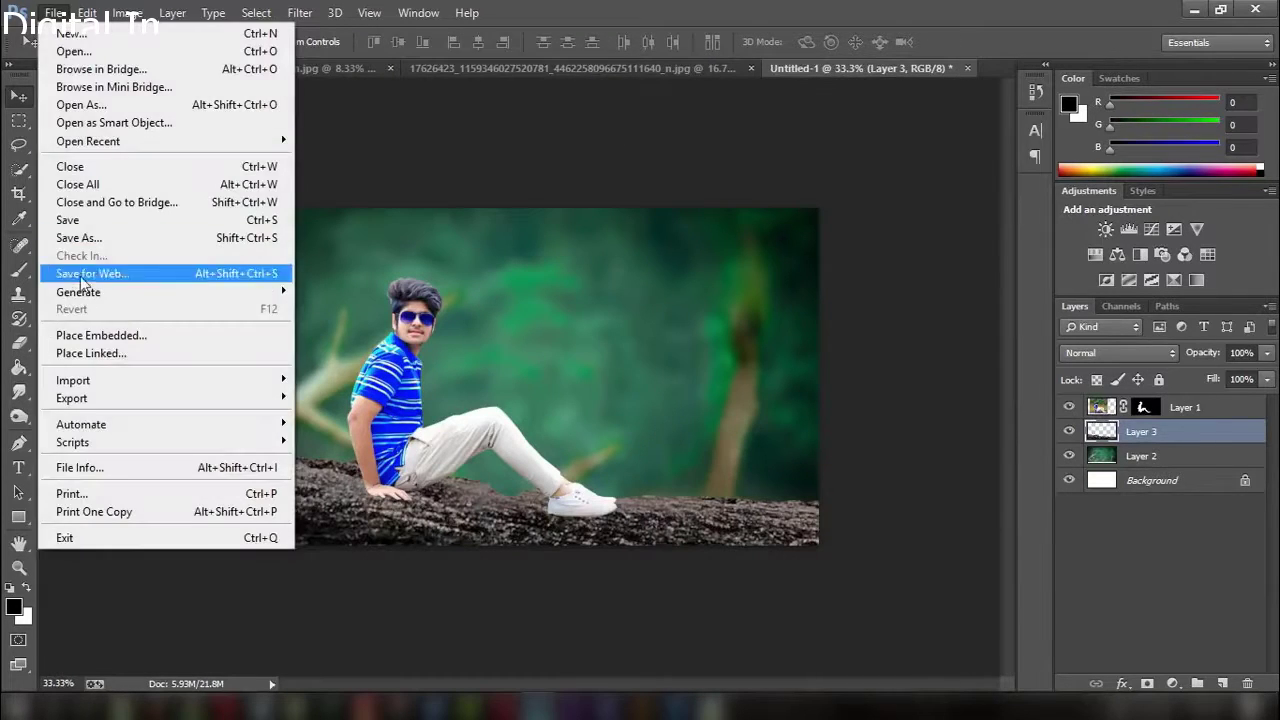
click(100, 333)
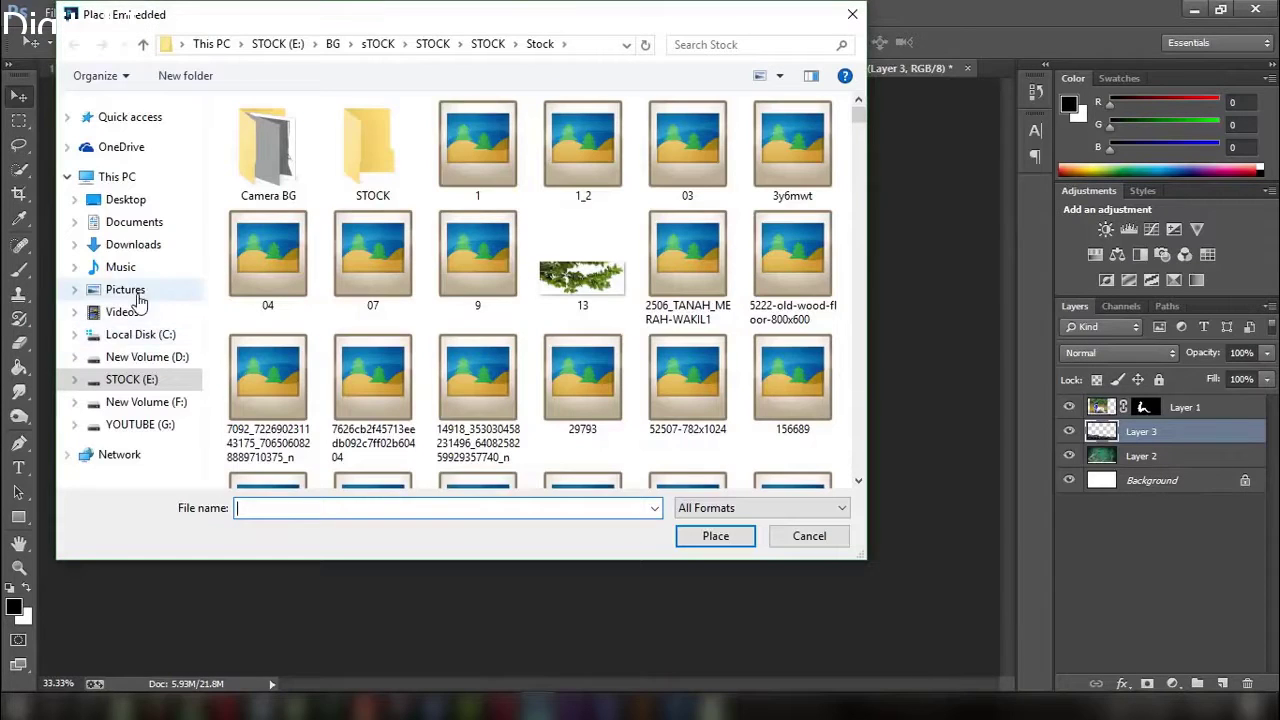
click(133, 380)
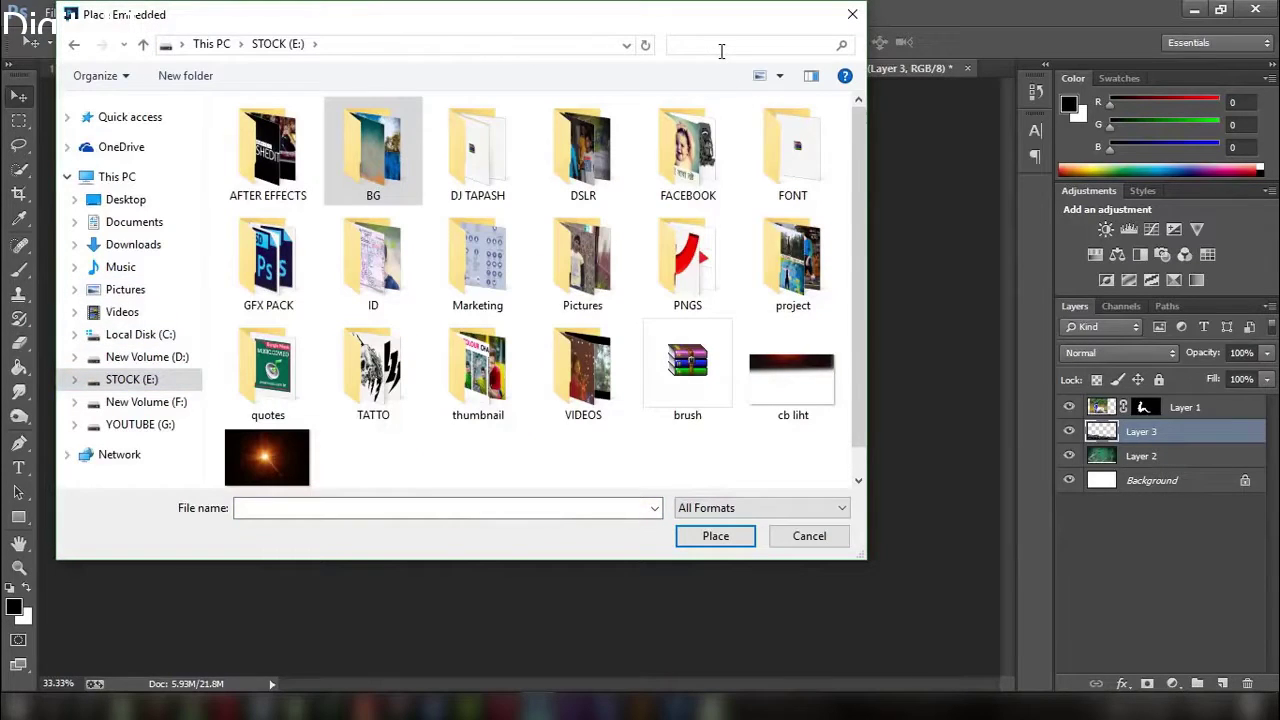
click(720, 46)
click(723, 70)
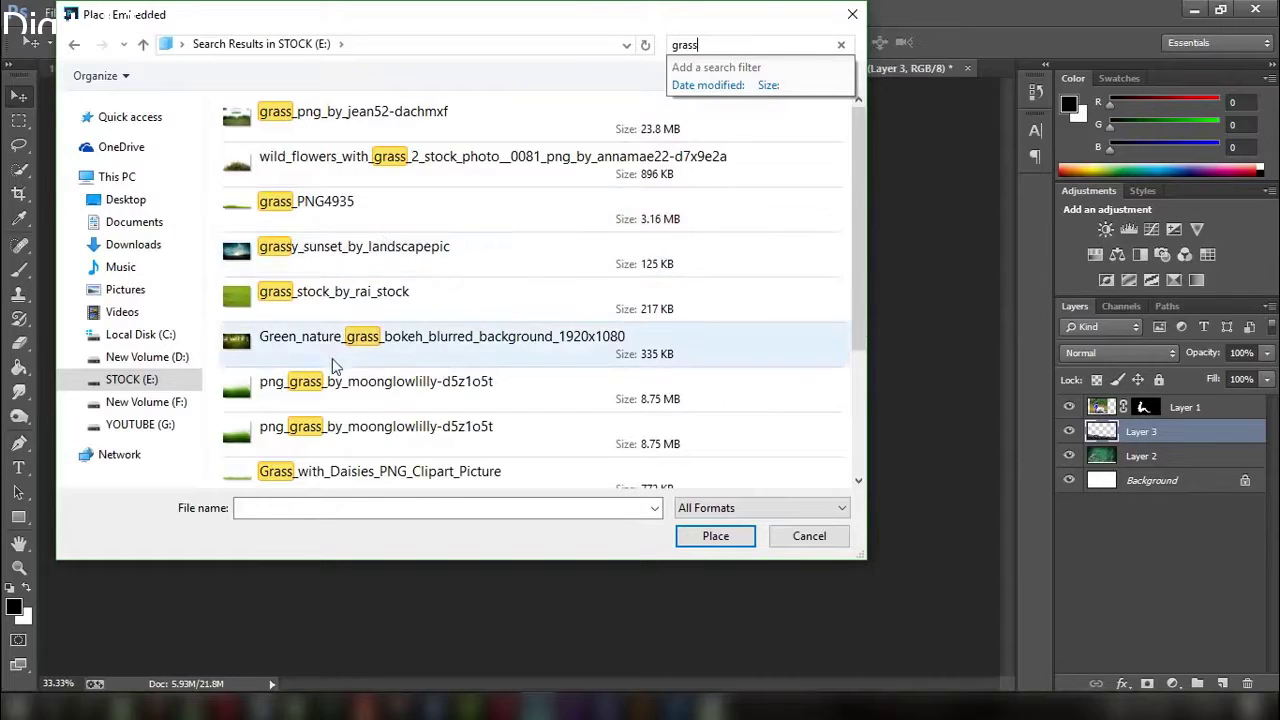
scroll(338, 330, down, 2)
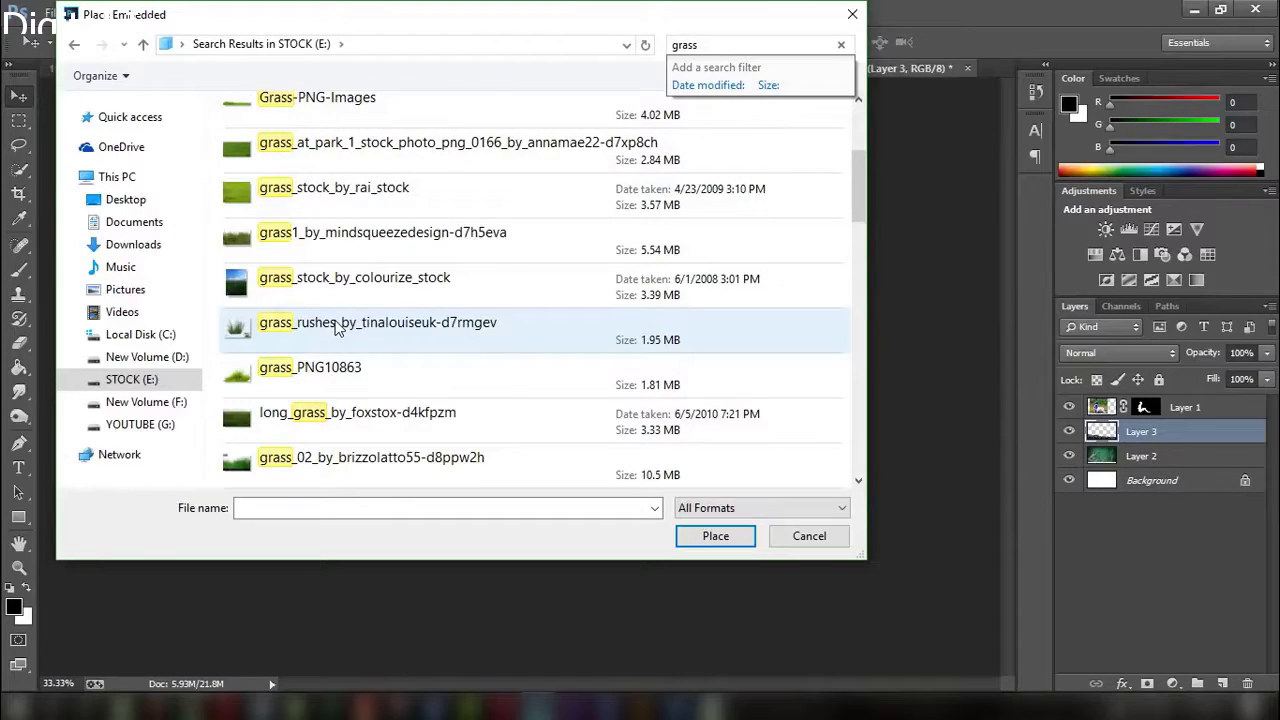
scroll(338, 330, down, 2)
scroll(338, 416, down, 1)
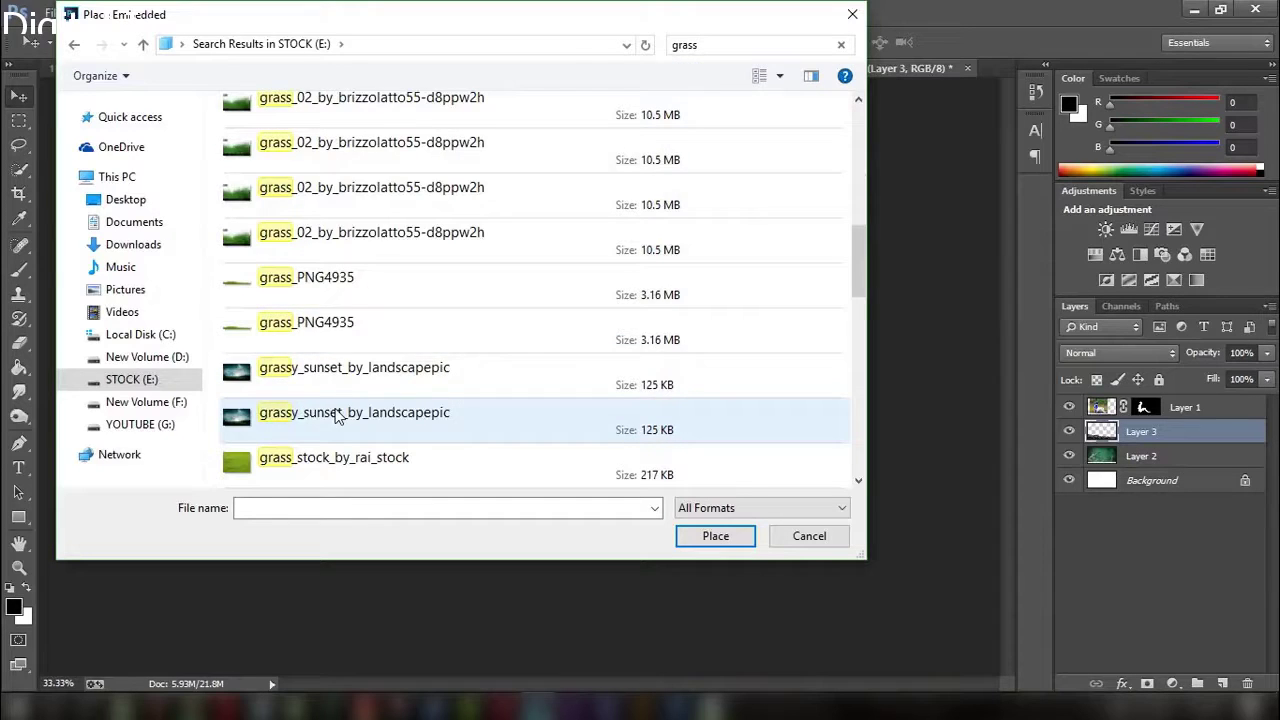
scroll(338, 416, down, 1)
scroll(338, 416, down, 2)
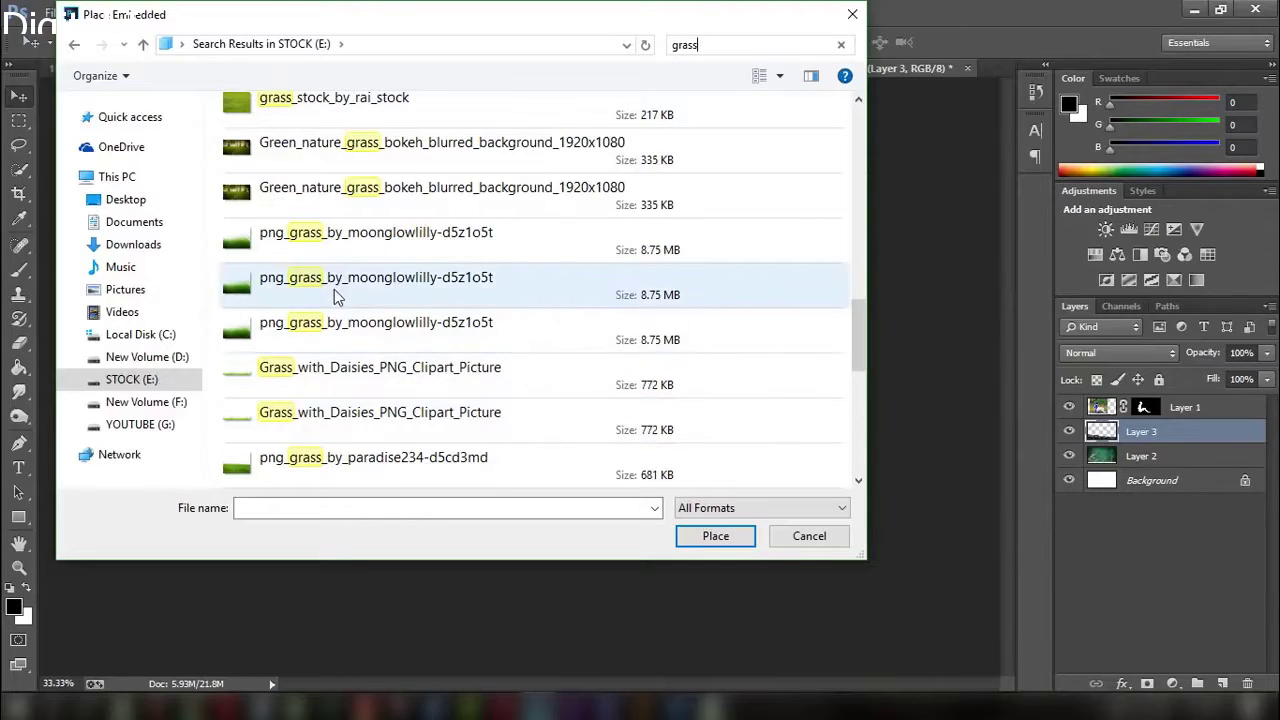
click(338, 290)
click(365, 245)
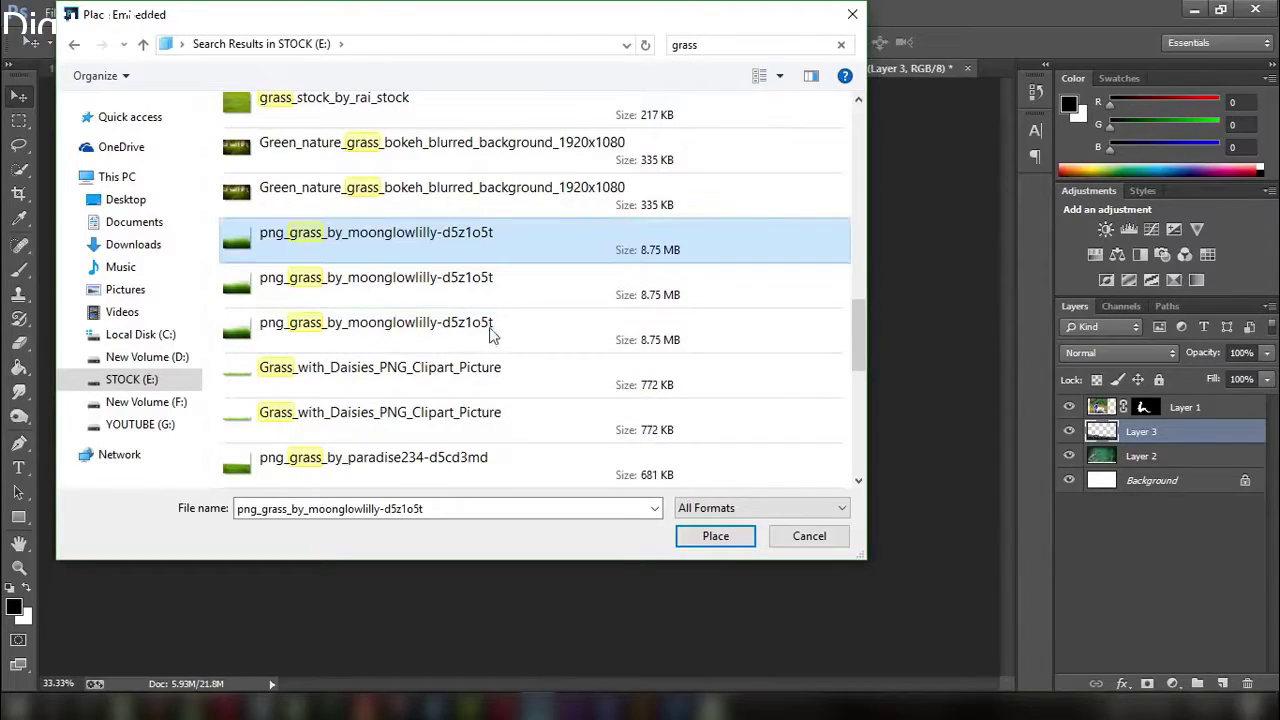
click(715, 536)
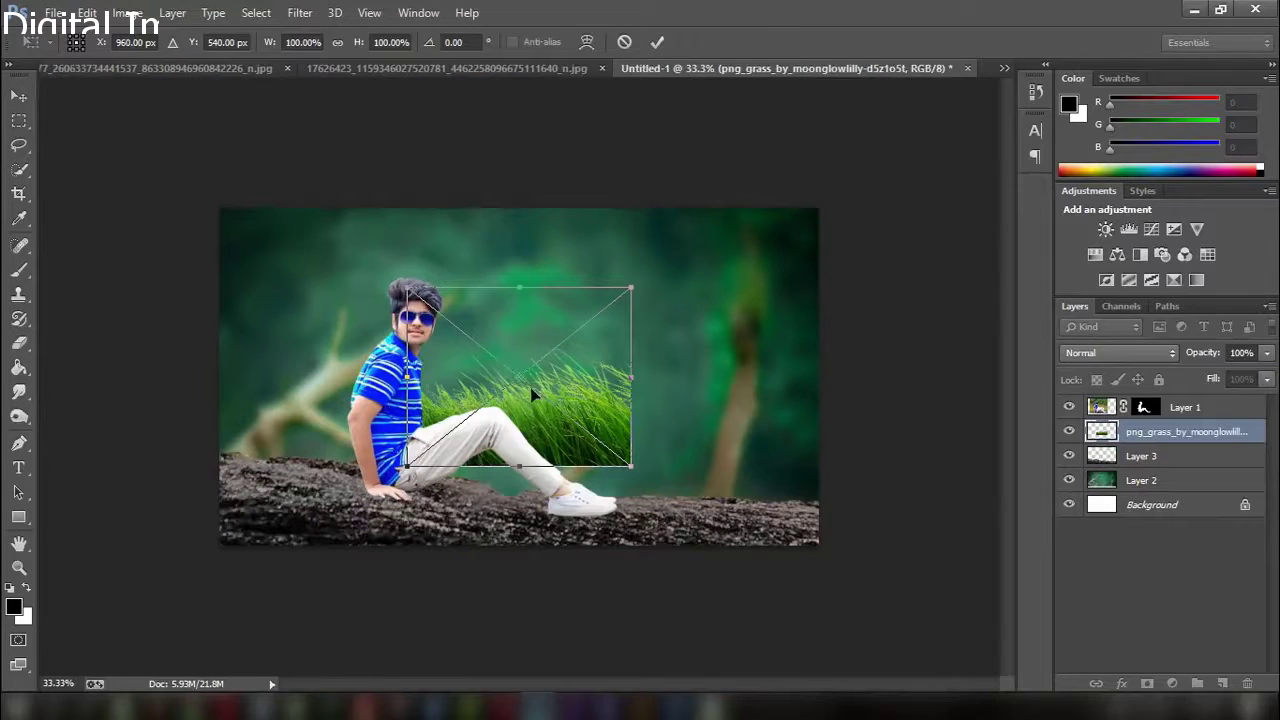
Commit the placed grass, move its layer above Layer 1, and rasterize it
right_click(611, 344)
click(630, 356)
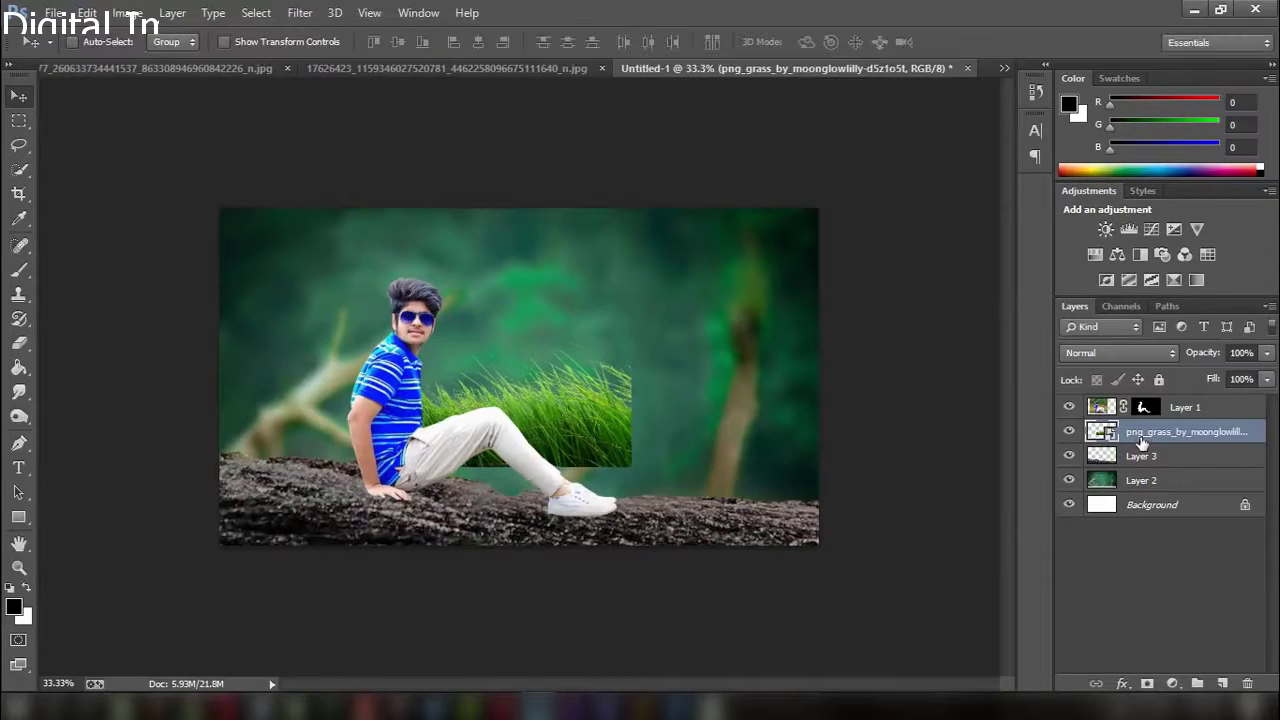
mouse_move(1145, 438)
mouse_down()
mouse_move(1132, 422)
mouse_move(1166, 420)
mouse_up()
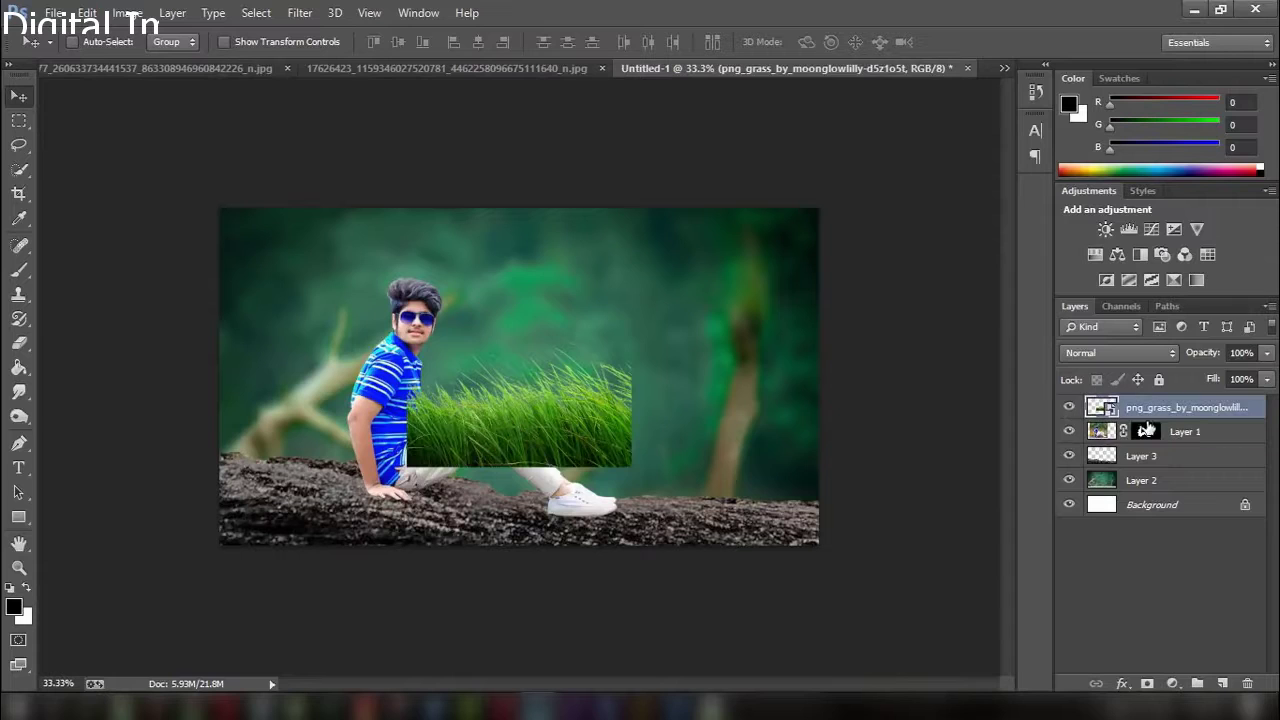
right_click(1167, 420)
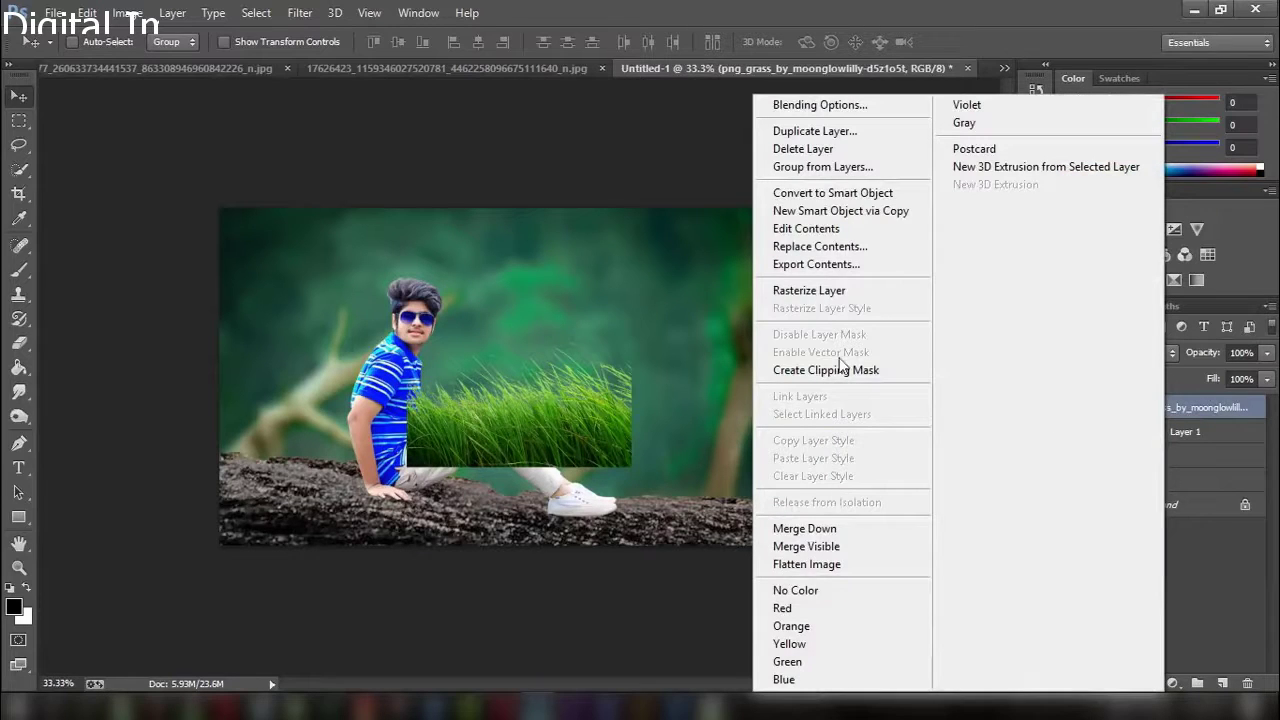
click(835, 297)
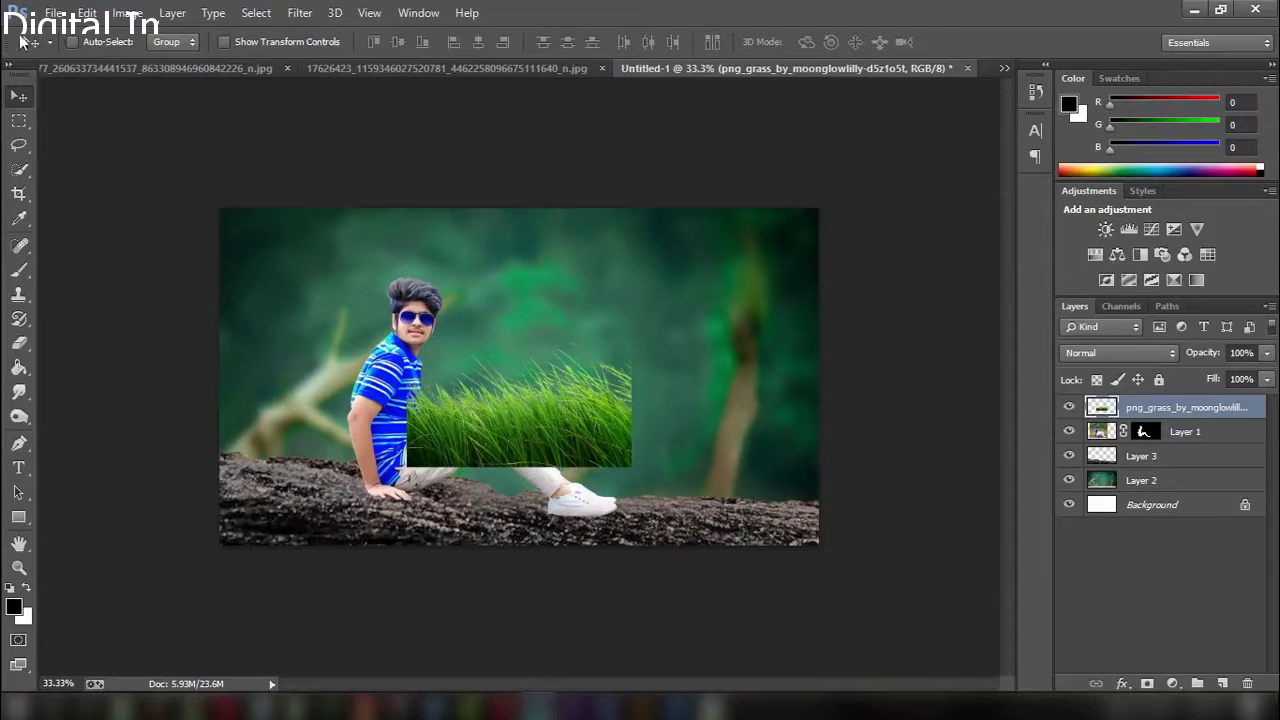
Flip the grass horizontally and stretch it about 269% by 223% across the canvas bottom
click(224, 42)
drag(538, 427, 346, 493)
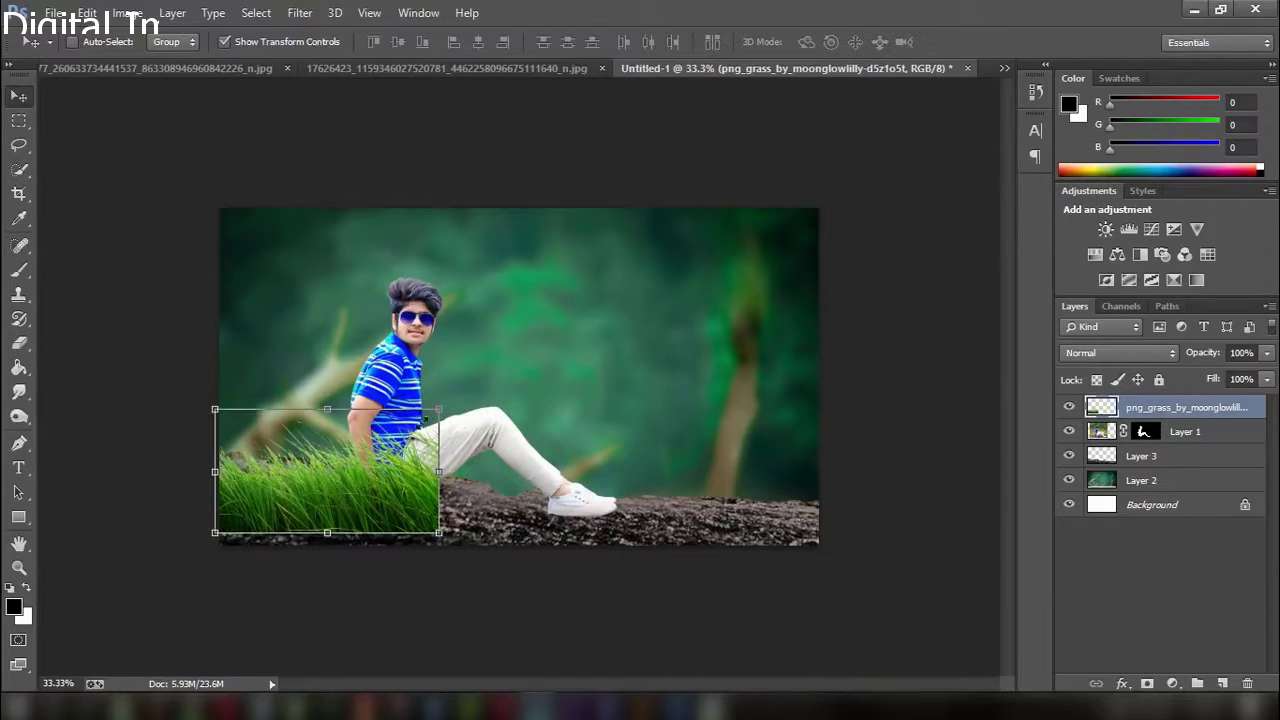
right_click(440, 440)
click(500, 389)
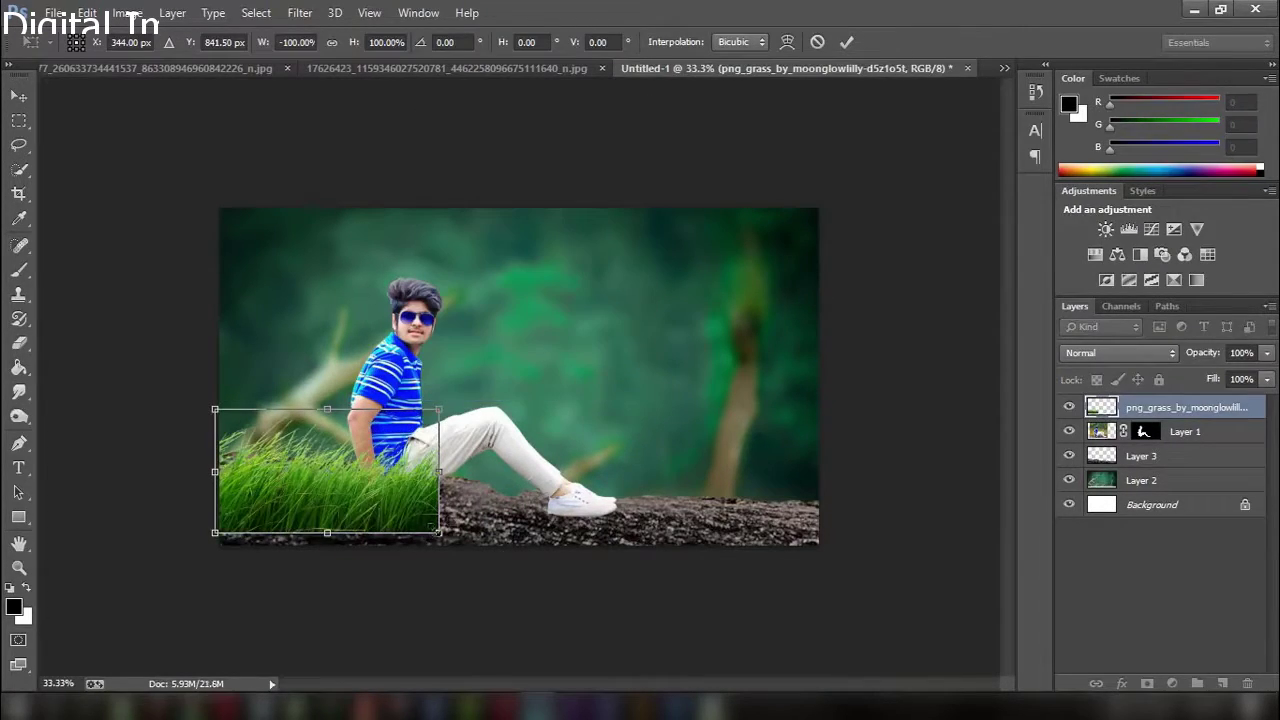
drag(466, 546, 691, 628)
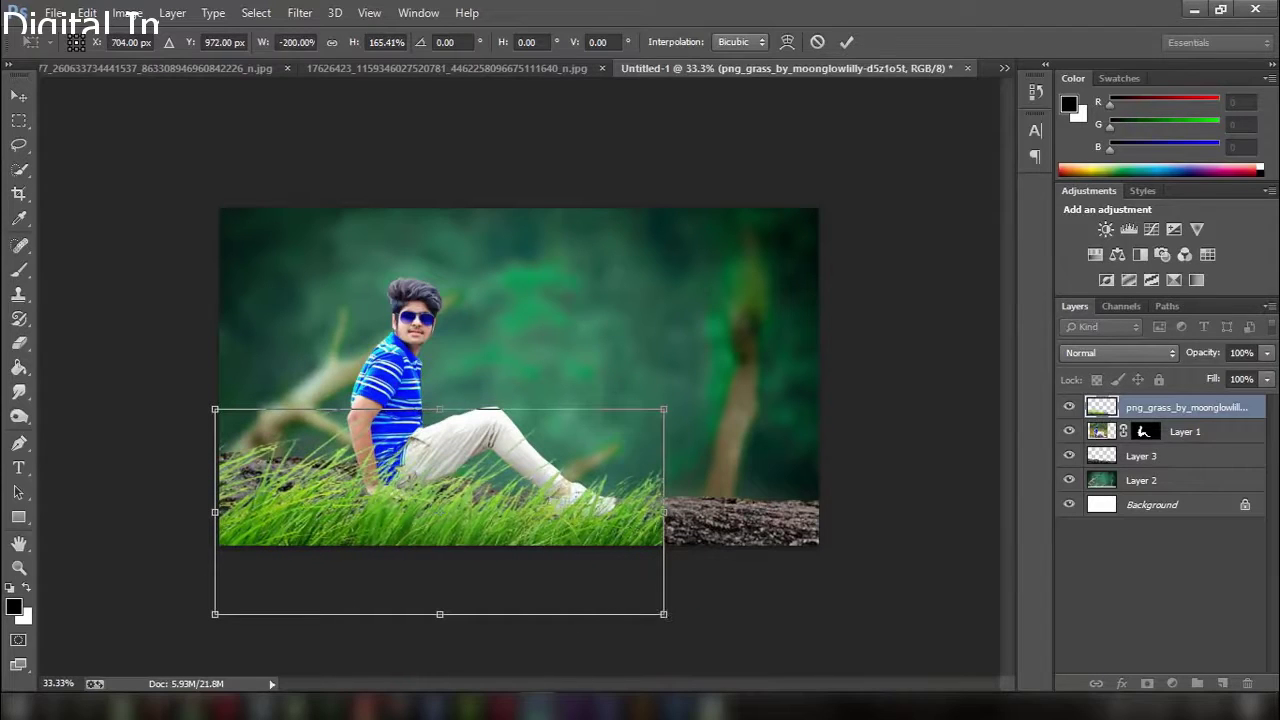
drag(659, 412, 806, 343)
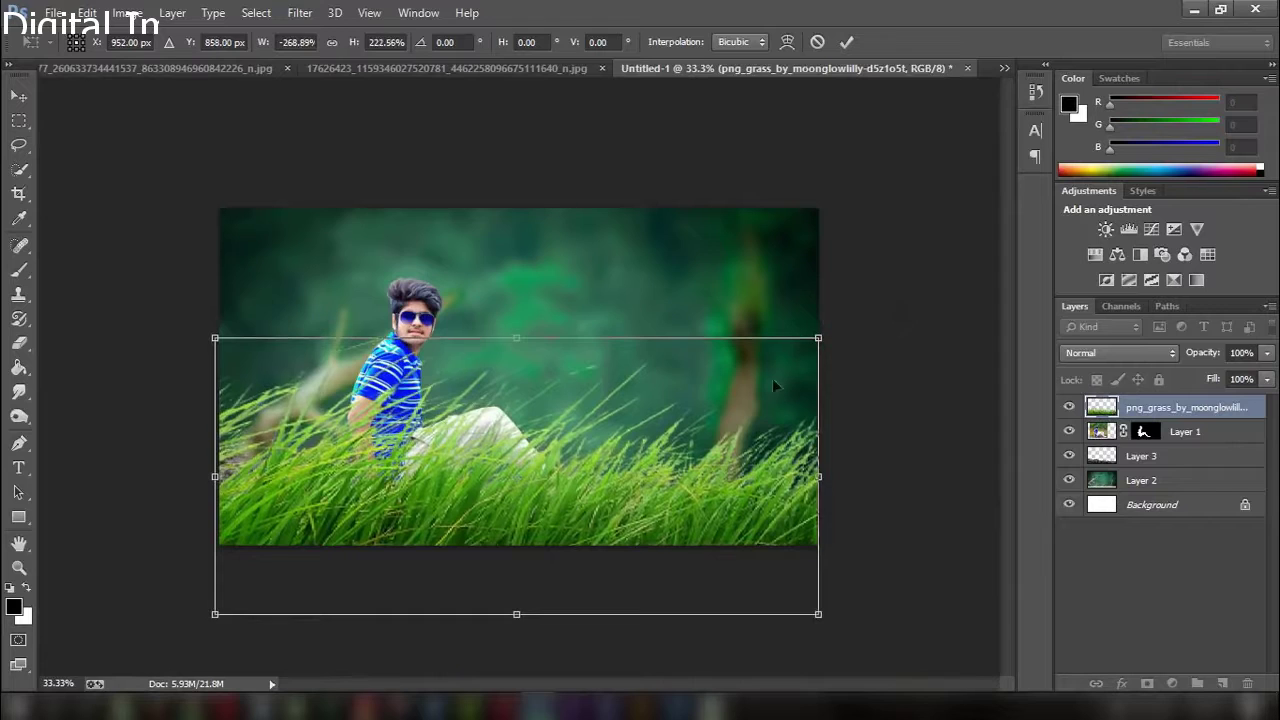
mouse_move(754, 388)
mouse_down()
mouse_move(740, 416)
mouse_move(759, 400)
mouse_up()
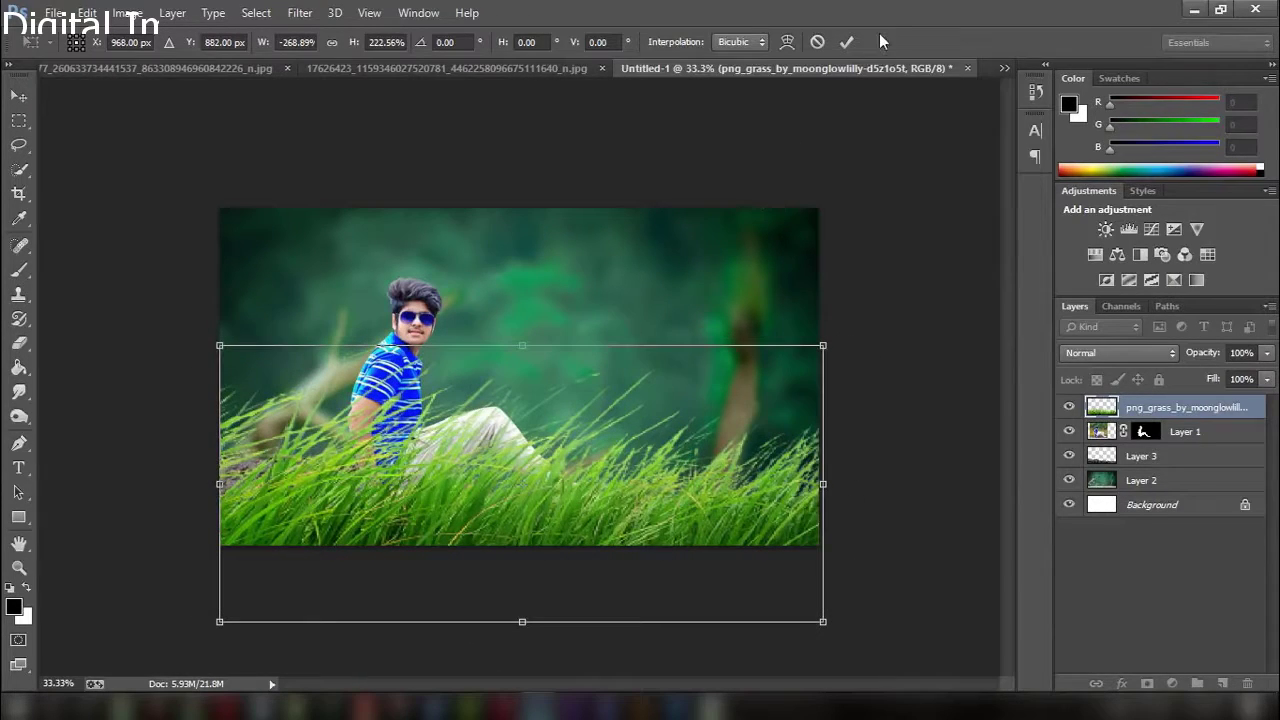
click(846, 42)
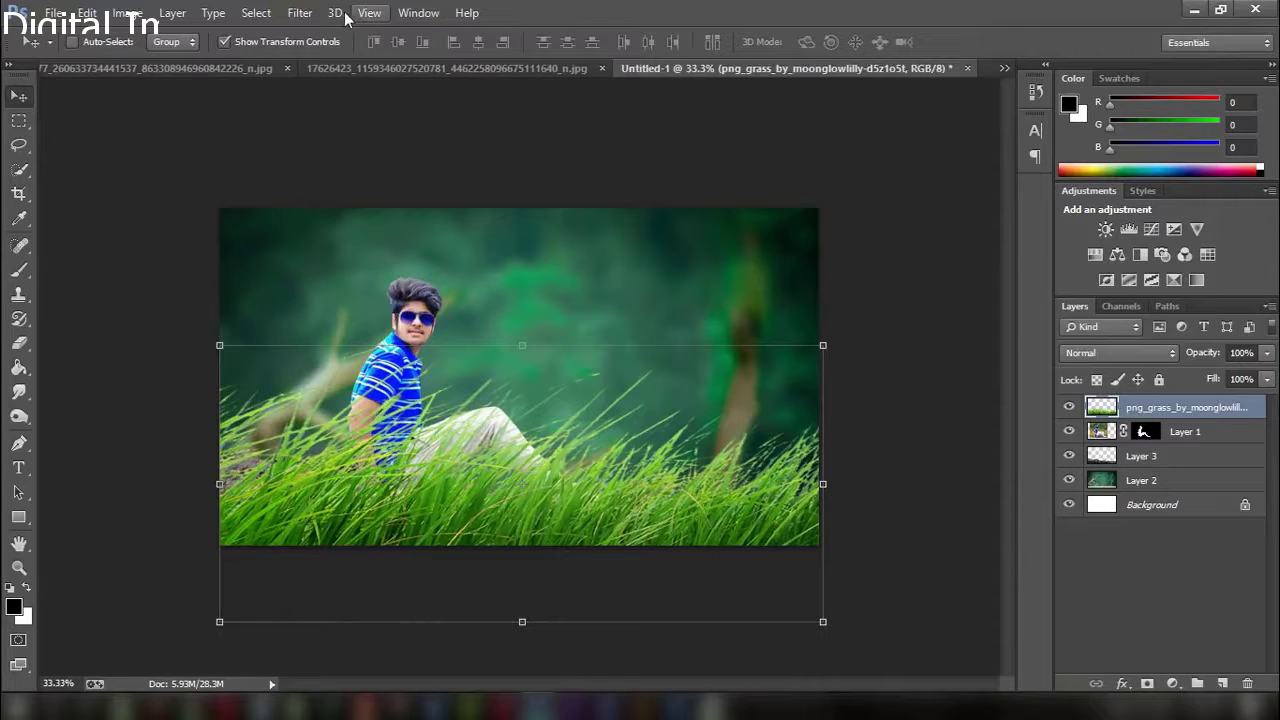
Apply a Gaussian Blur of radius 30.5 to the grass
click(300, 12)
mouse_move(380, 219)
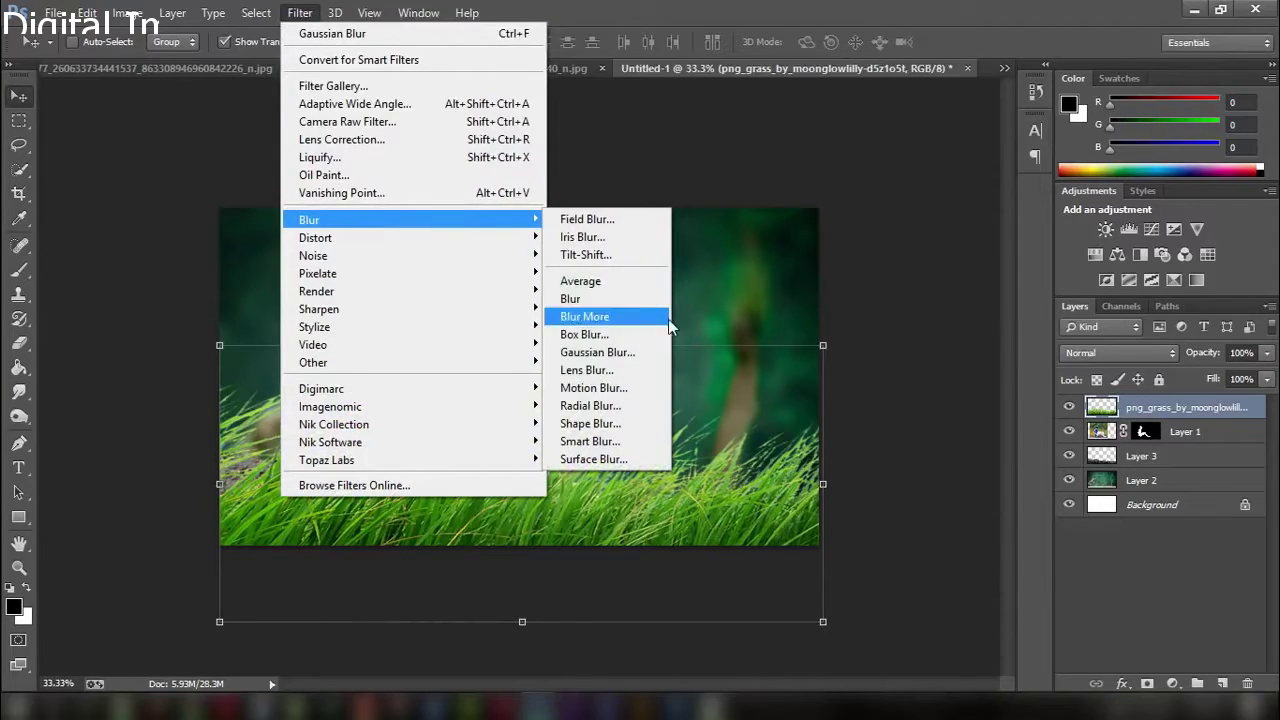
click(597, 352)
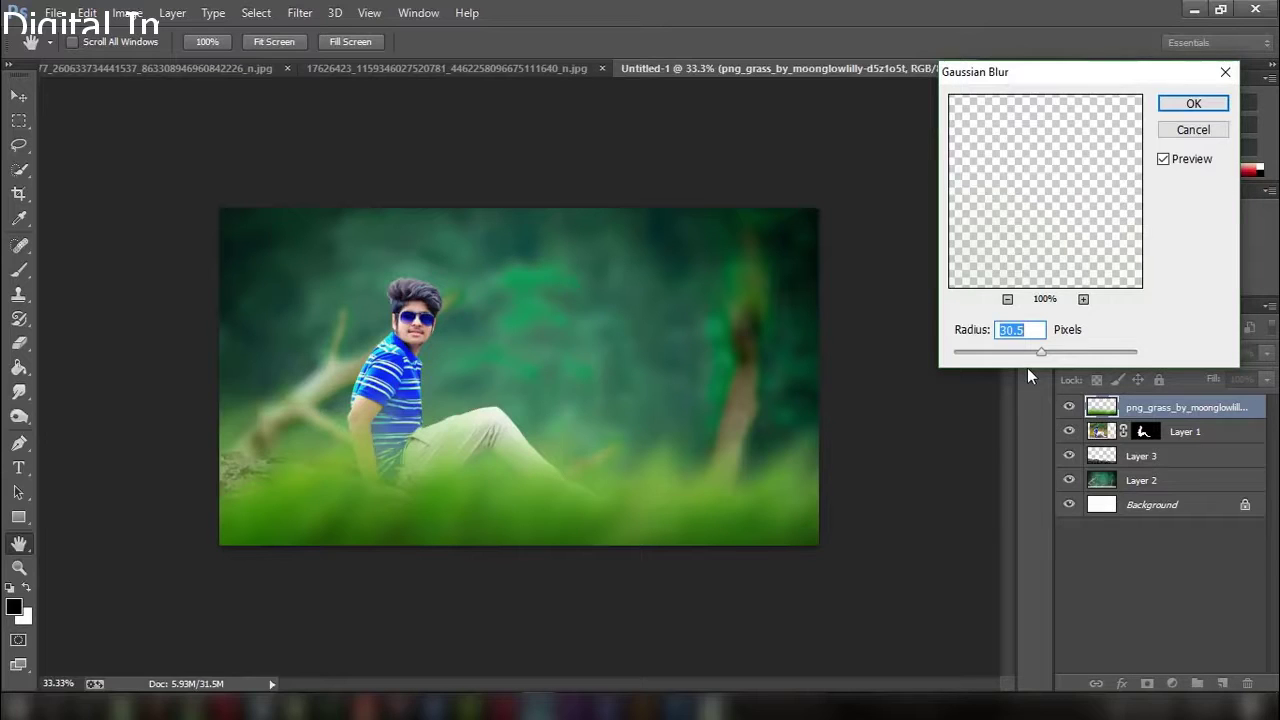
click(1186, 103)
Widen the blurred grass about 109% to reach the picture's right edge
drag(725, 473, 673, 469)
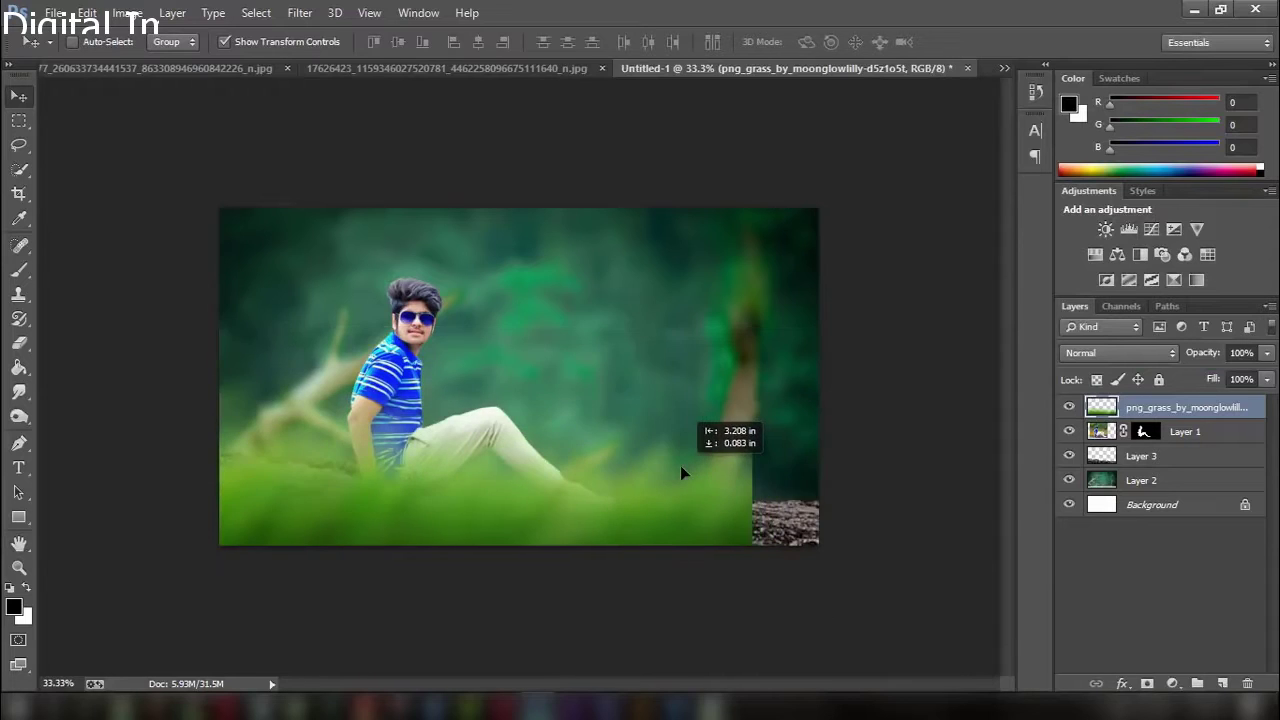
click(791, 467)
drag(791, 467, 839, 467)
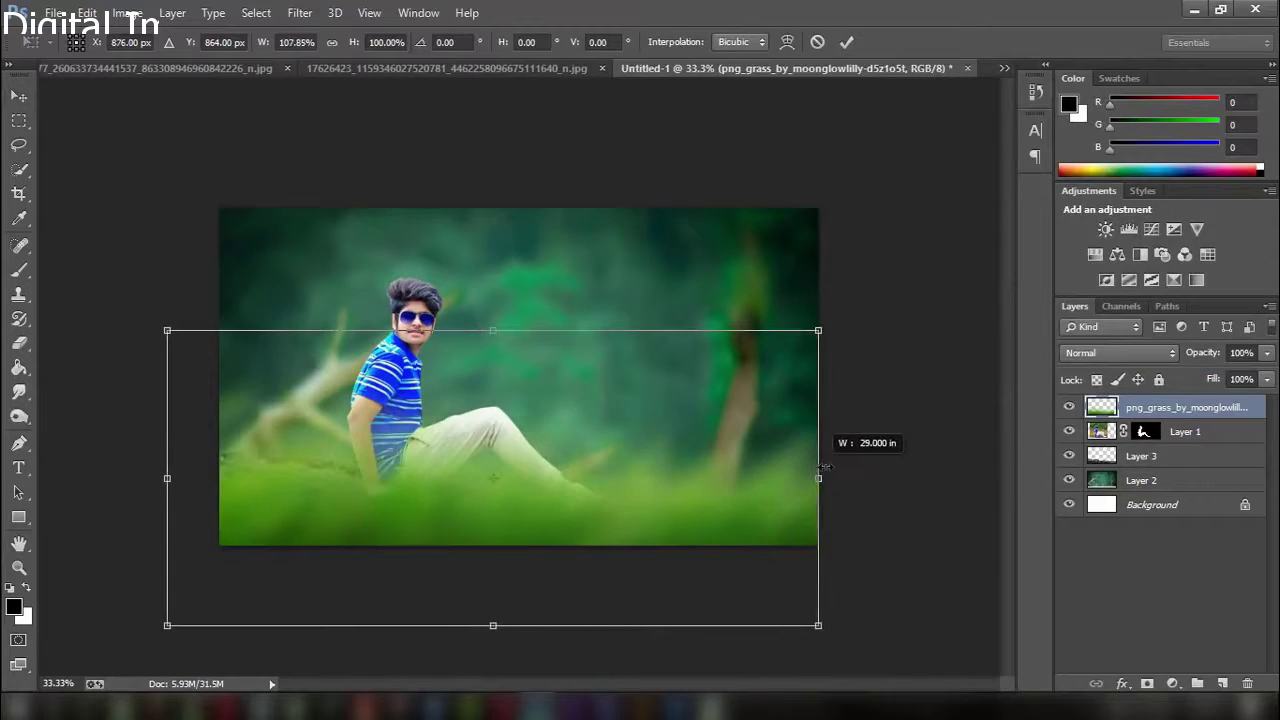
drag(785, 500, 773, 500)
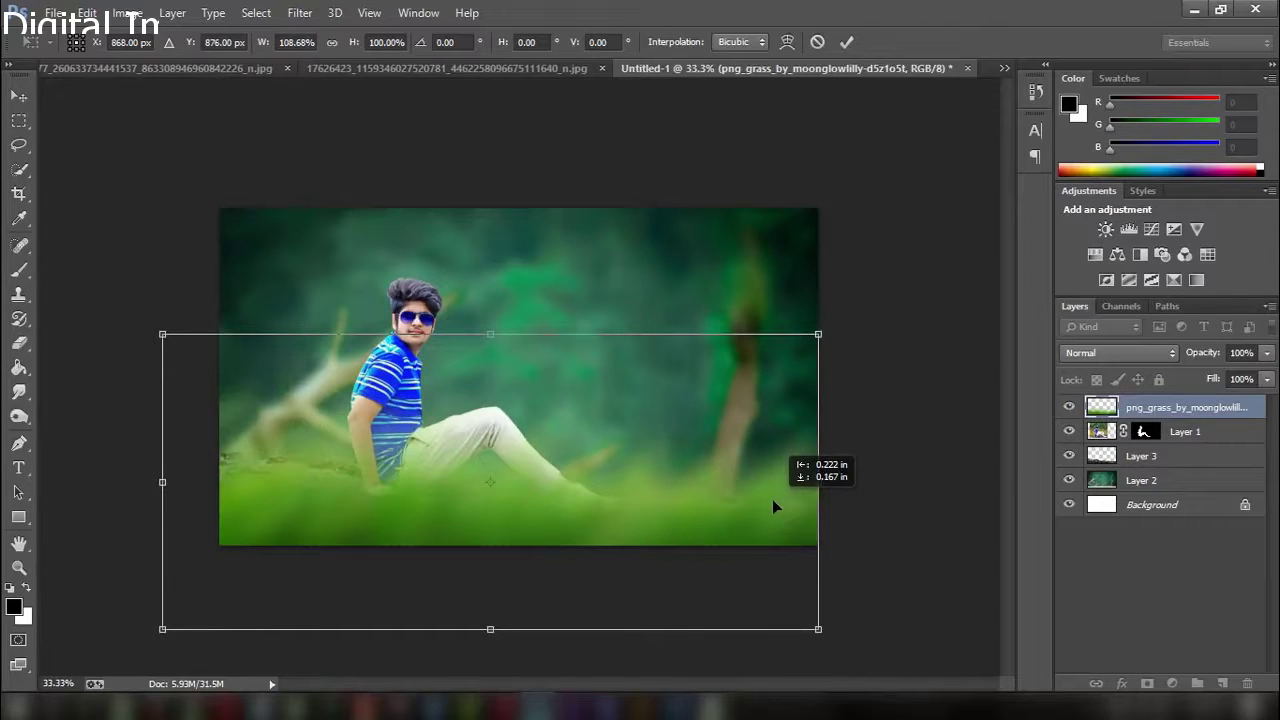
mouse_move(772, 507)
mouse_down()
mouse_move(772, 475)
mouse_move(772, 494)
mouse_up()
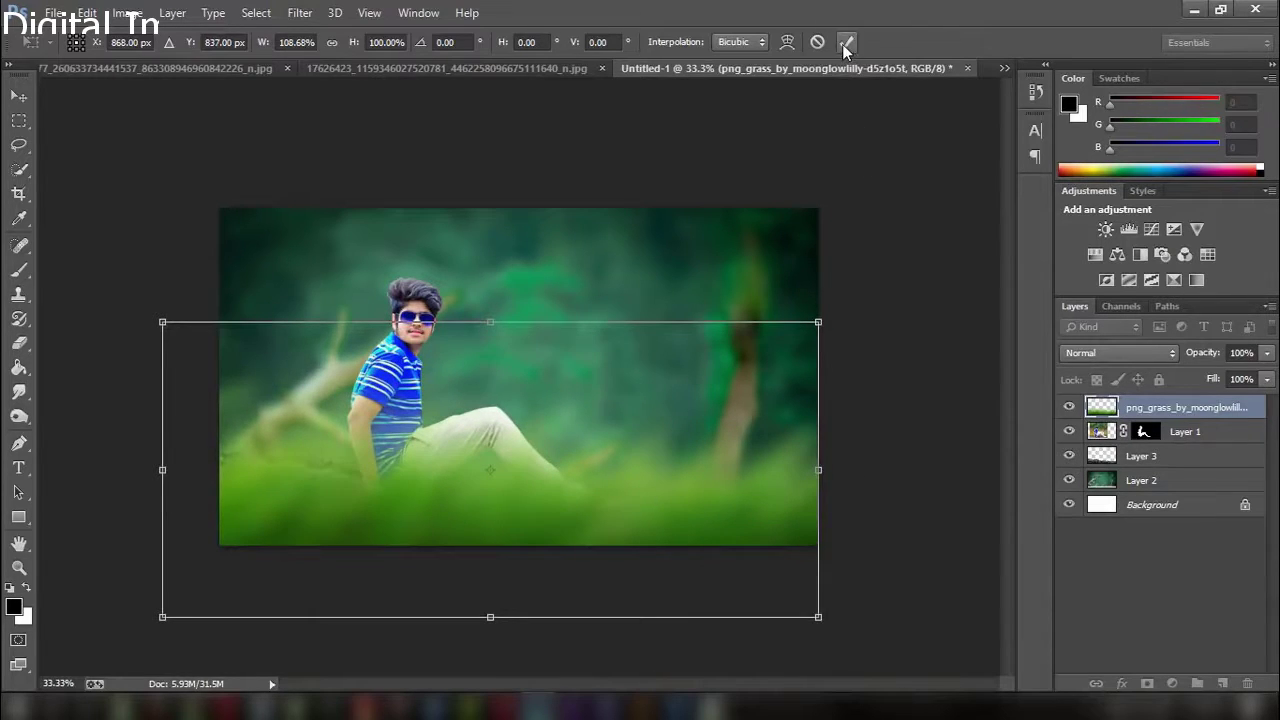
click(845, 43)
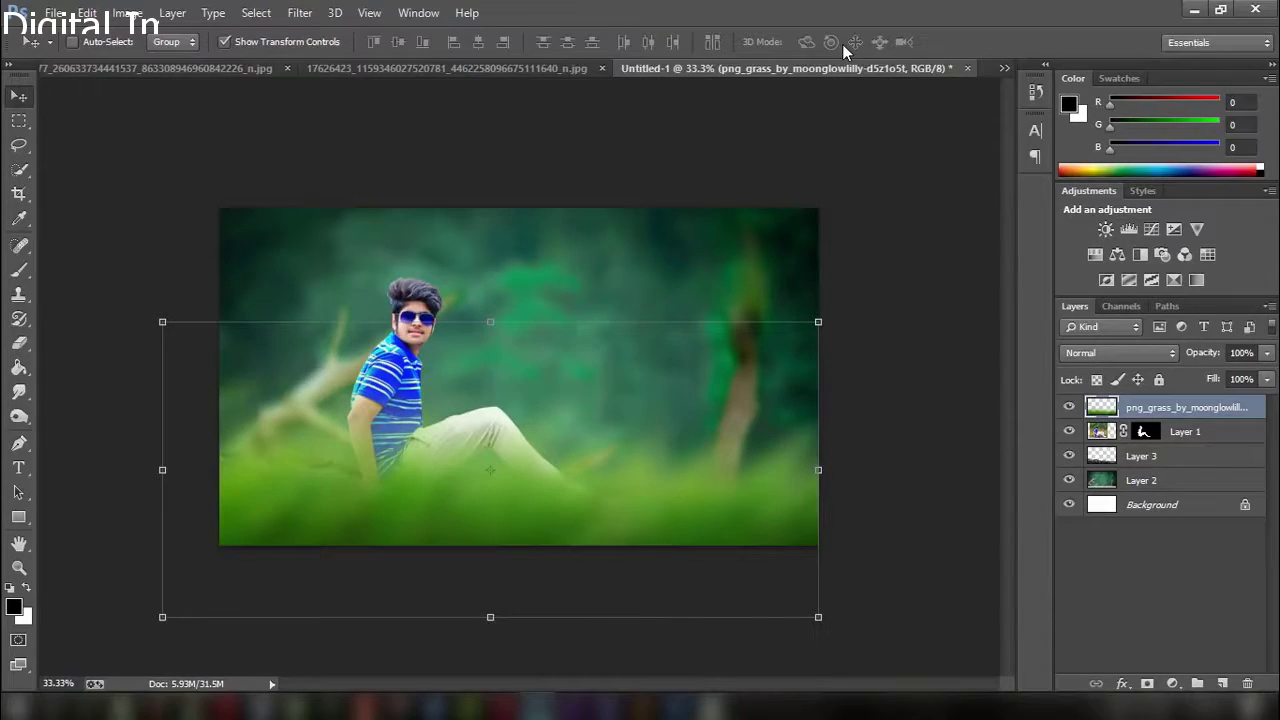
Show the Grass-PNG-Images layer in the other photo and drag it into Untitled-1
click(225, 42)
click(368, 72)
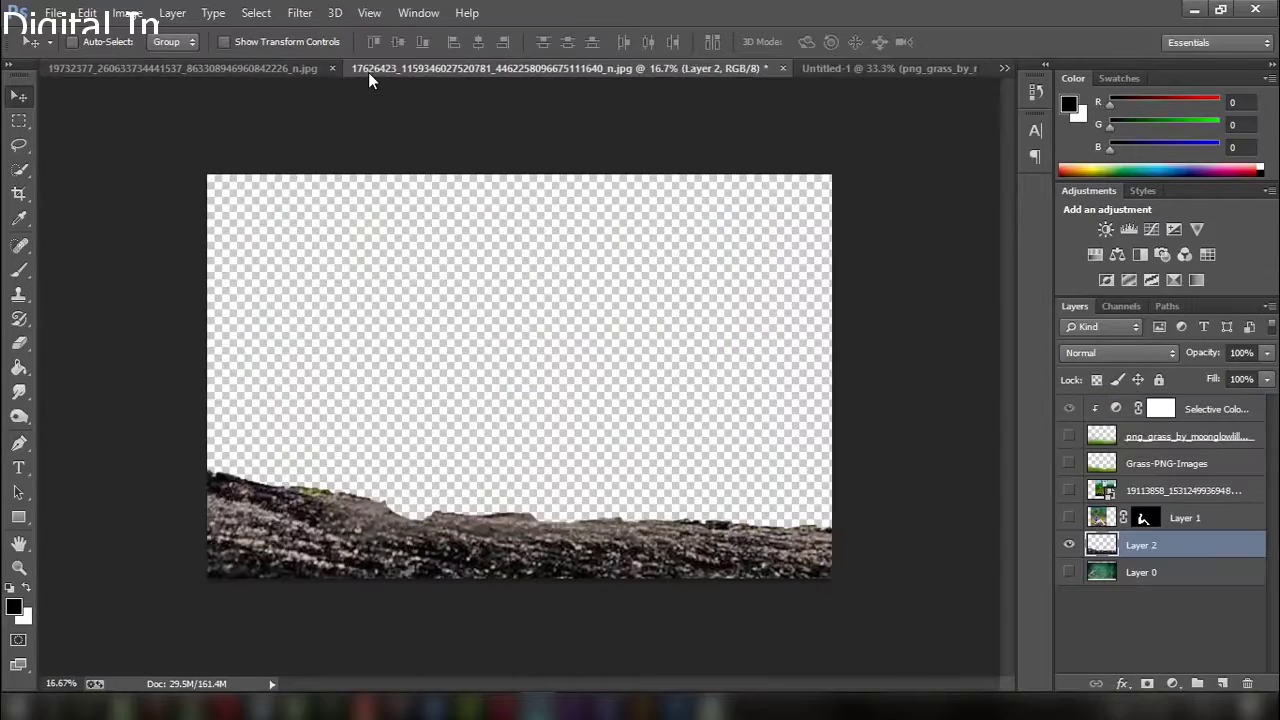
click(1150, 464)
click(1069, 463)
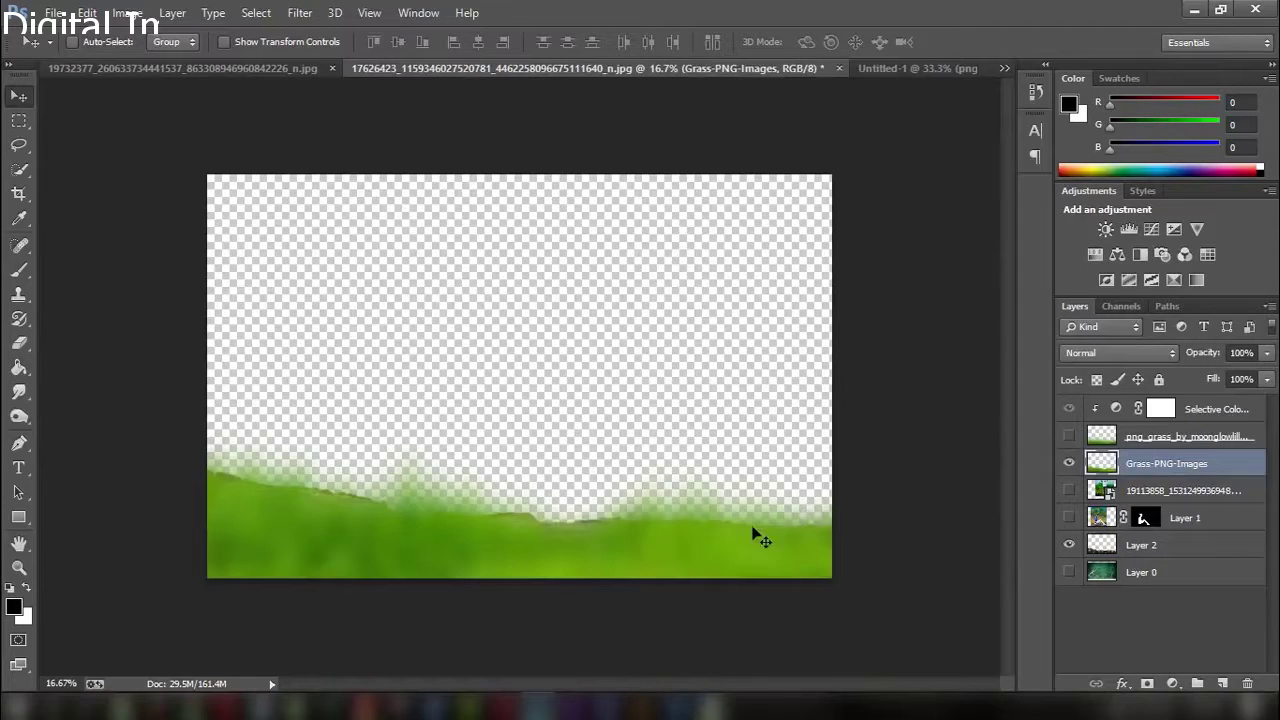
mouse_move(757, 537)
mouse_down()
mouse_move(780, 305)
mouse_move(697, 383)
mouse_up()
drag(667, 486, 672, 518)
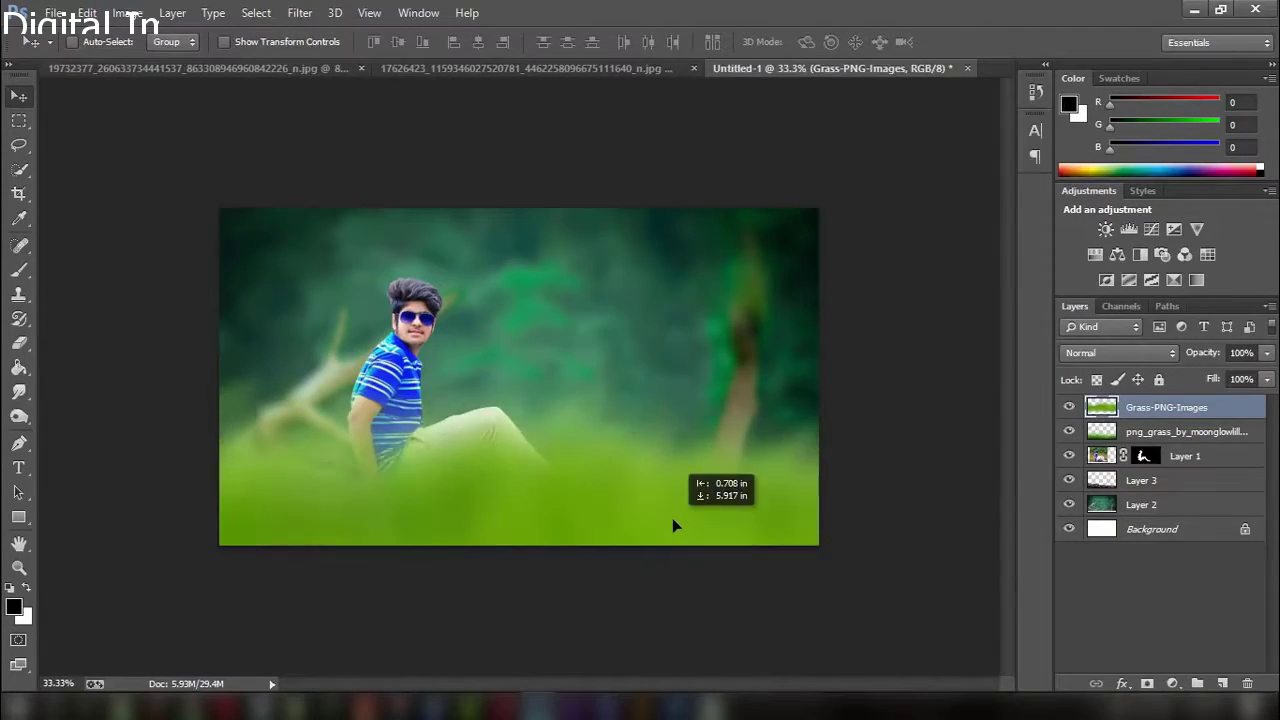
Put Grass-PNG-Images below the blurred grass and position it low over the legs
drag(1168, 410, 1168, 440)
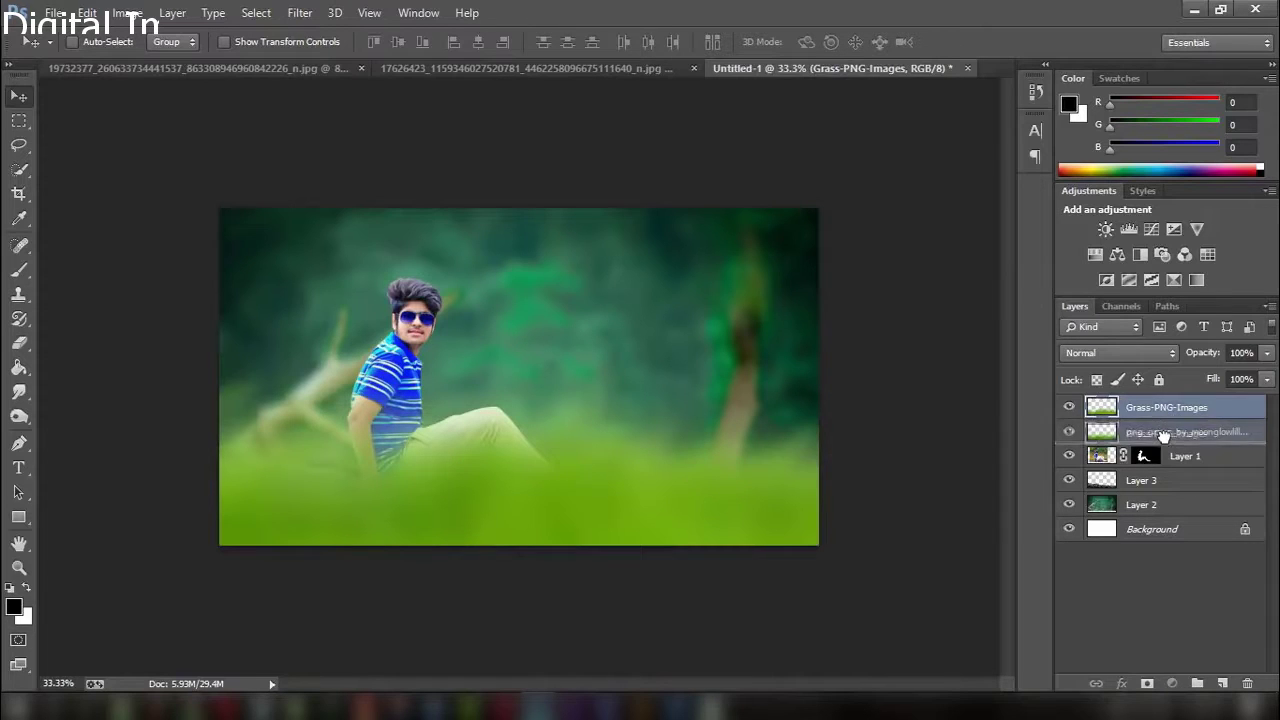
mouse_move(666, 474)
mouse_down()
mouse_move(663, 441)
mouse_move(677, 484)
mouse_move(753, 468)
mouse_move(734, 489)
mouse_move(731, 555)
mouse_move(840, 514)
mouse_move(700, 514)
mouse_move(694, 474)
mouse_move(791, 477)
mouse_move(640, 471)
mouse_move(527, 500)
mouse_move(712, 435)
mouse_move(474, 443)
mouse_move(450, 498)
mouse_move(671, 466)
mouse_move(631, 549)
mouse_move(598, 547)
mouse_move(555, 507)
mouse_move(462, 493)
mouse_move(503, 497)
mouse_move(517, 540)
mouse_move(511, 504)
mouse_up()
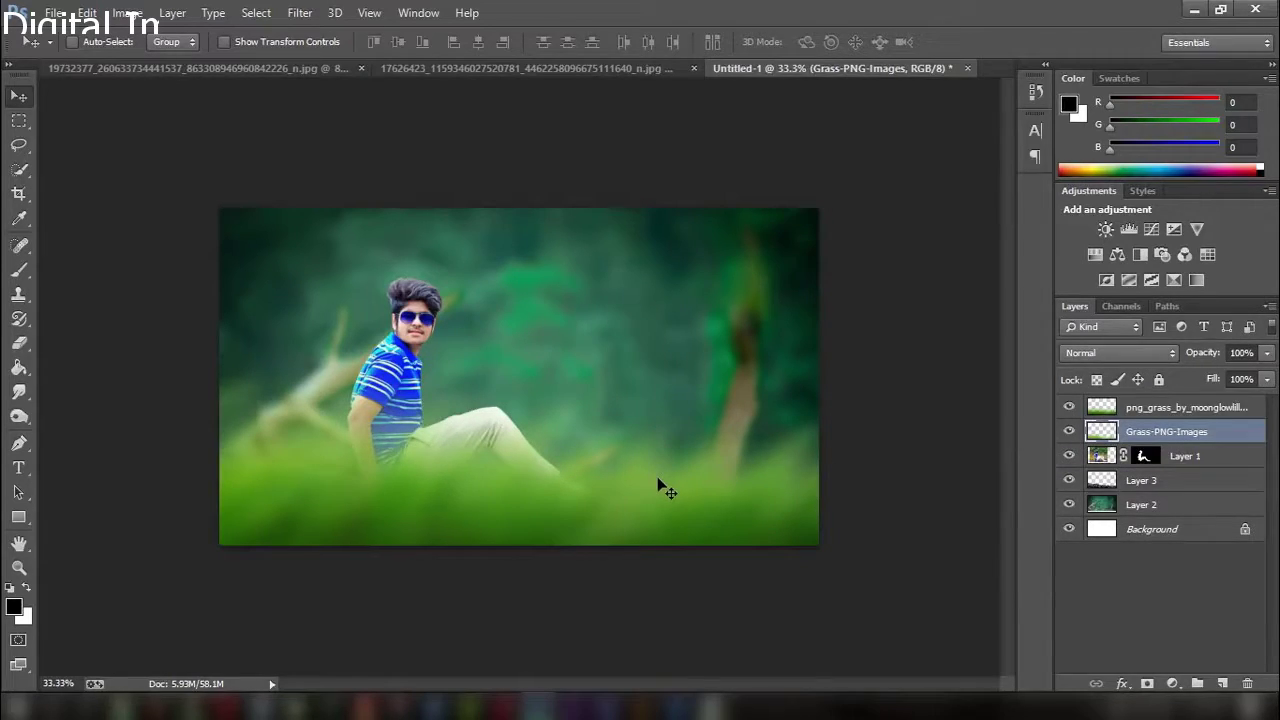
drag(658, 480, 660, 460)
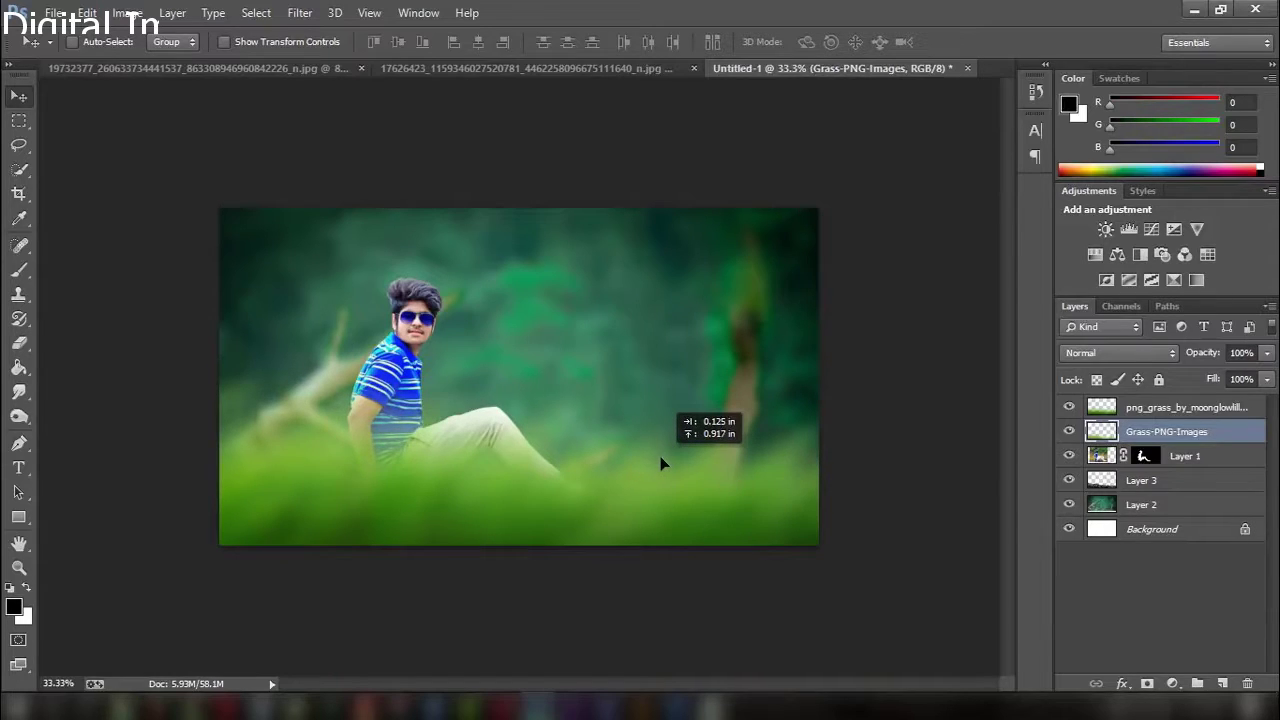
mouse_move(660, 463)
mouse_down()
mouse_move(683, 579)
mouse_move(150, 455)
mouse_up()
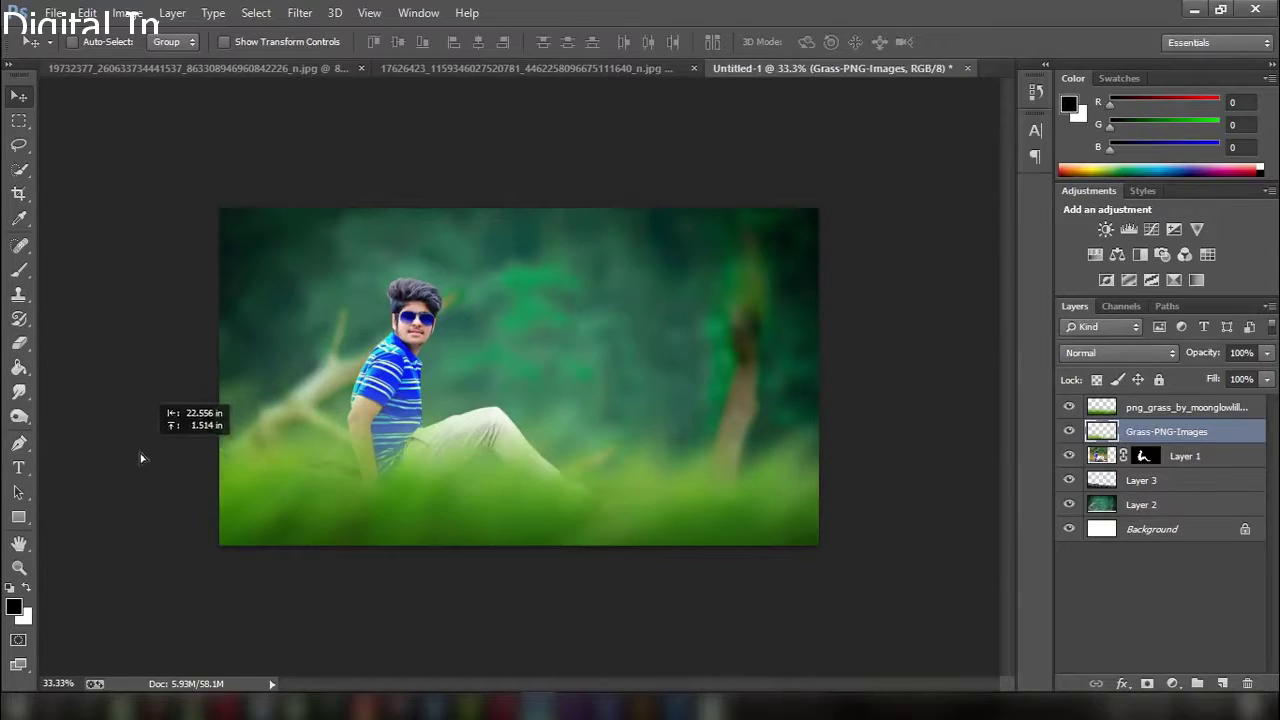
mouse_move(311, 441)
mouse_down()
mouse_move(211, 457)
mouse_move(423, 474)
mouse_move(574, 389)
mouse_move(689, 409)
mouse_move(713, 497)
mouse_move(714, 481)
mouse_up()
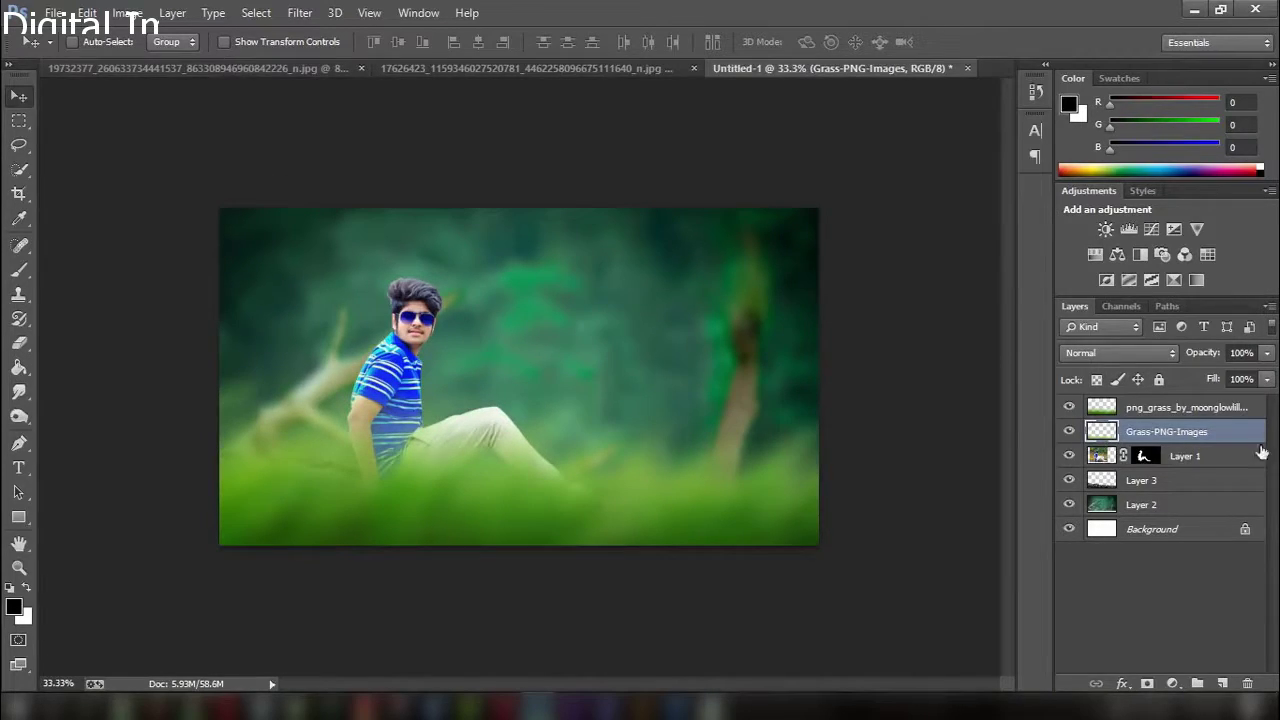
Give the top grass layer a light Gaussian blur
click(1214, 410)
click(302, 12)
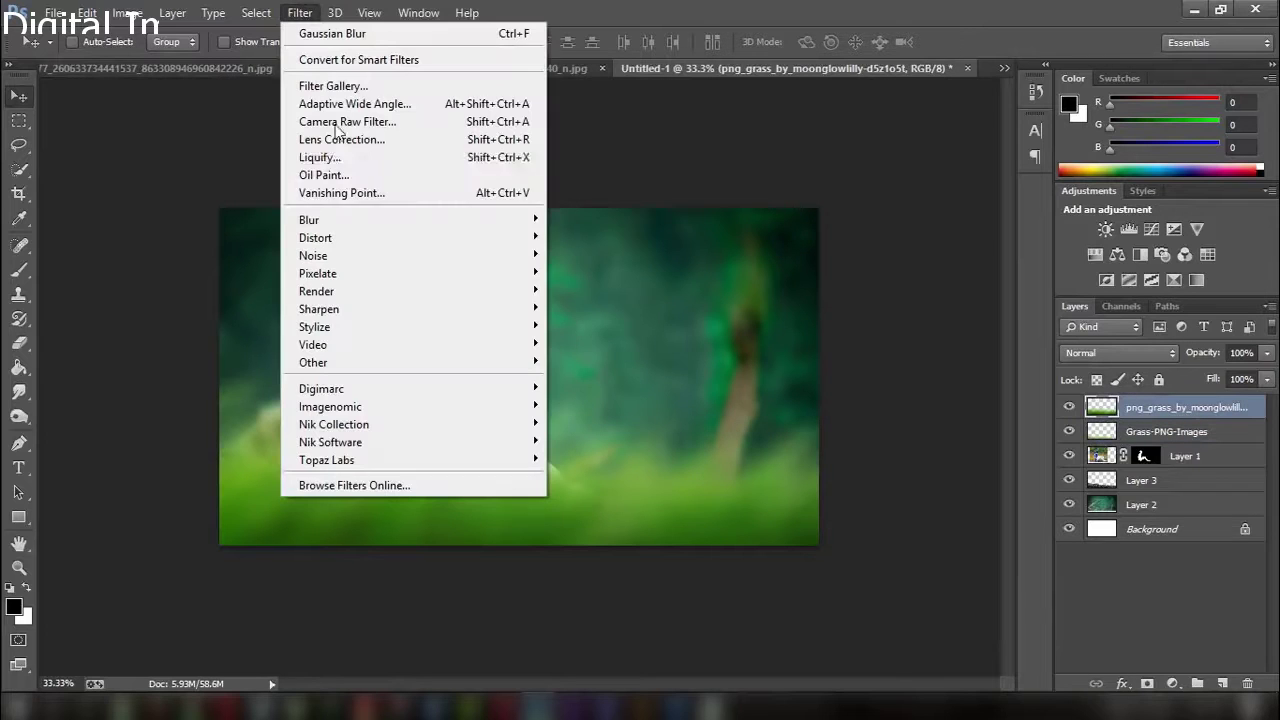
mouse_move(414, 219)
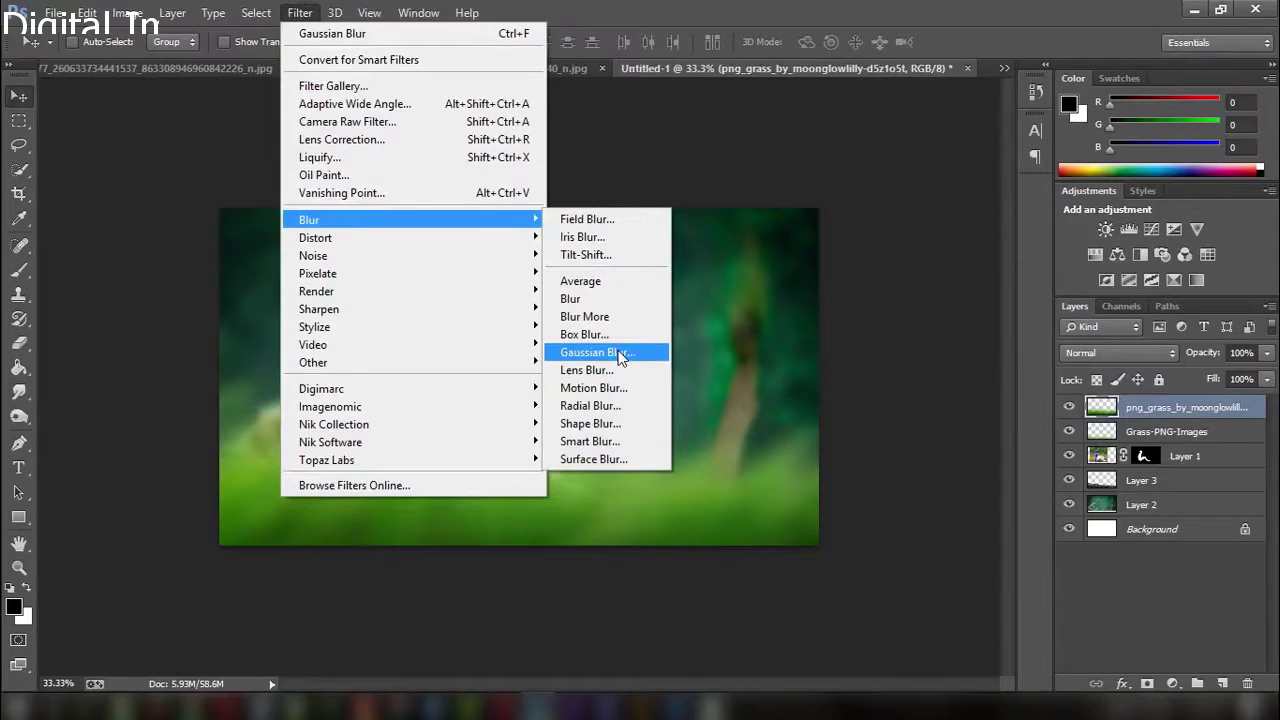
click(600, 352)
drag(990, 355, 968, 354)
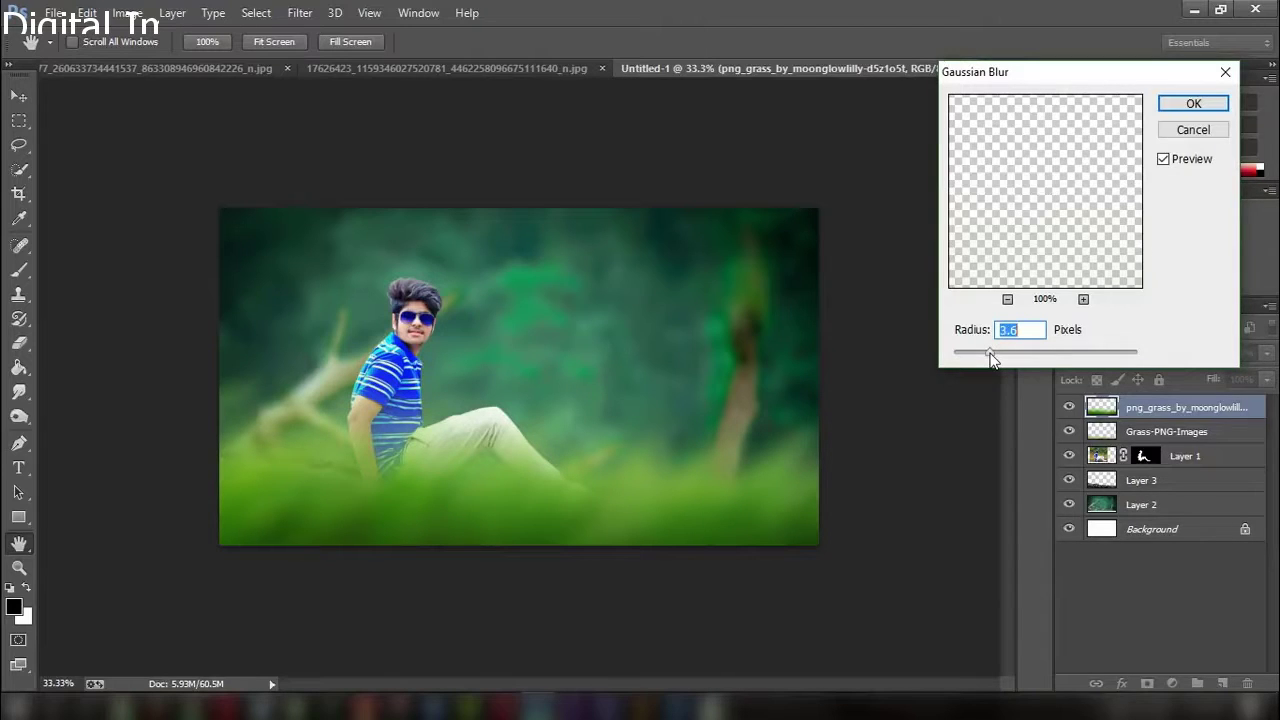
click(1210, 133)
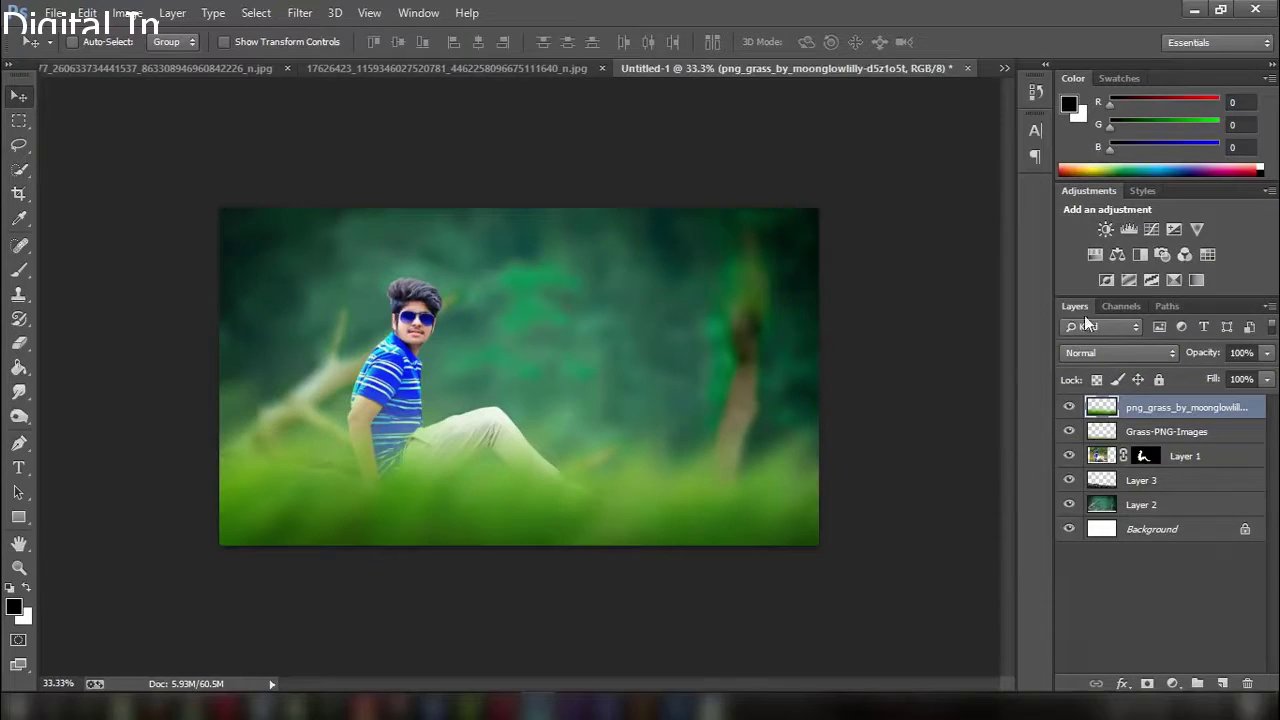
Merge the top grass layer with Grass-PNG-Images into a single layer
shift+click(1167, 434)
right_click(1167, 434)
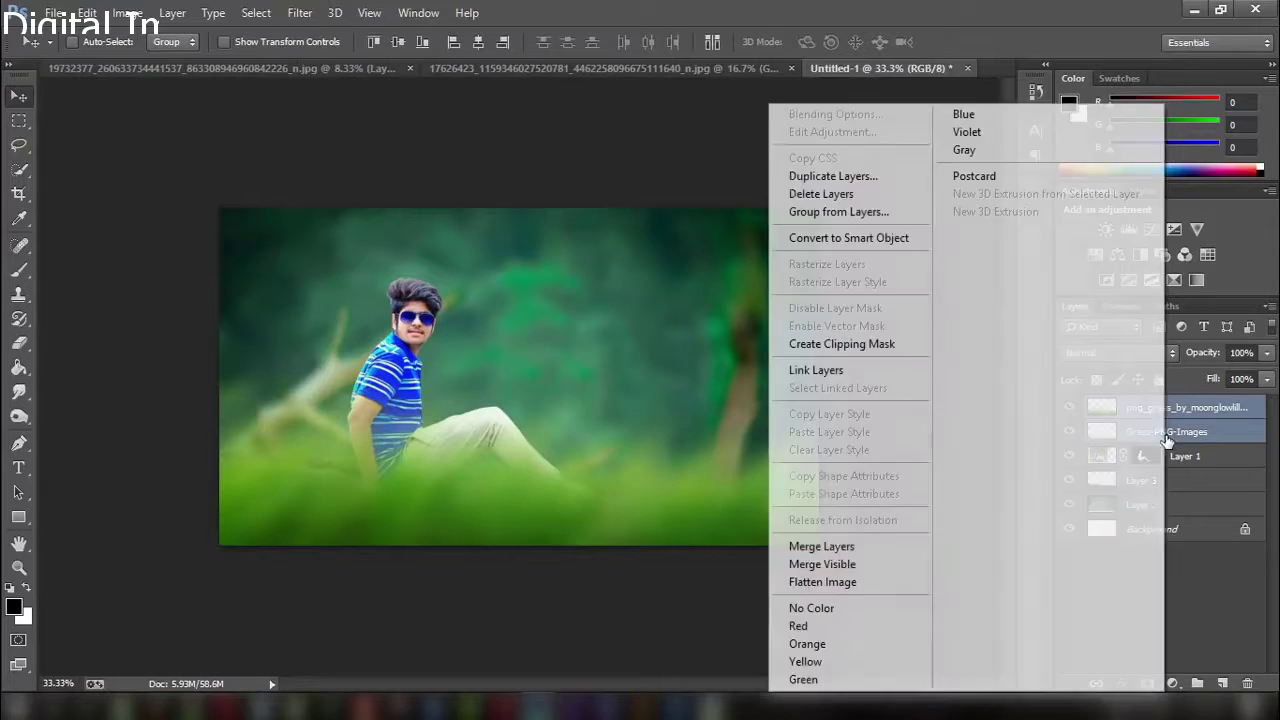
click(905, 553)
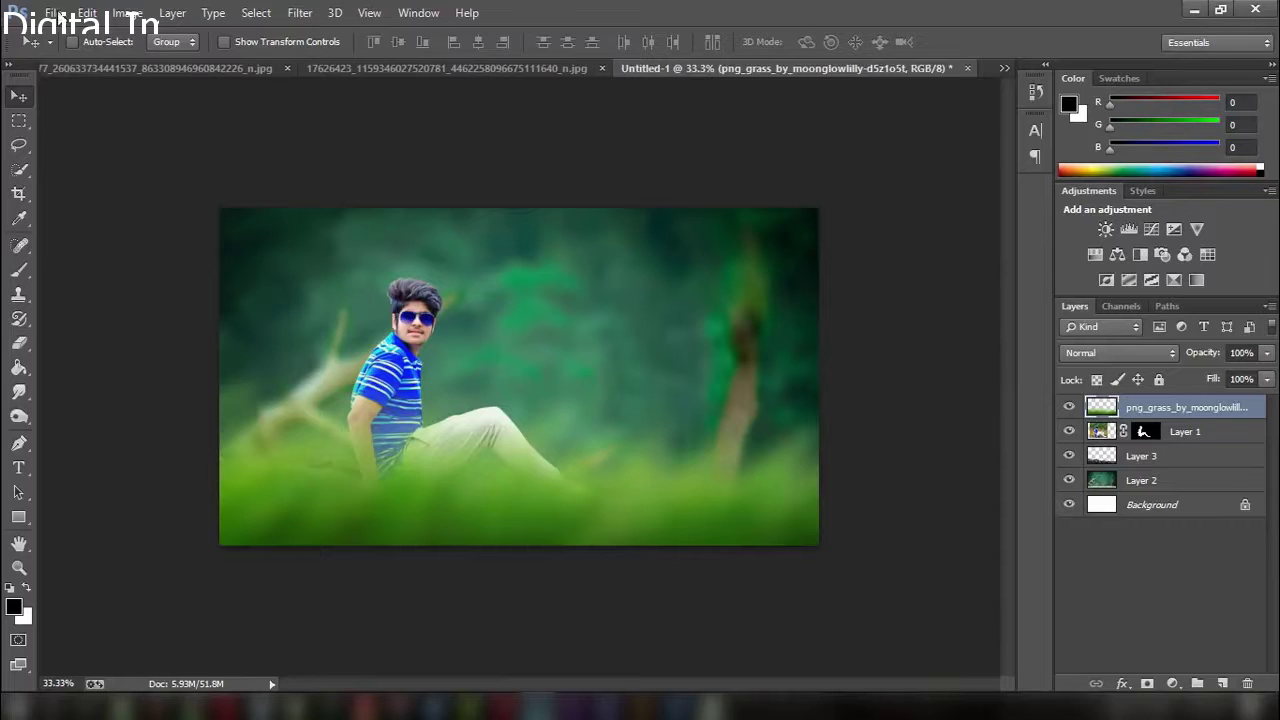
click(122, 16)
mouse_move(155, 60)
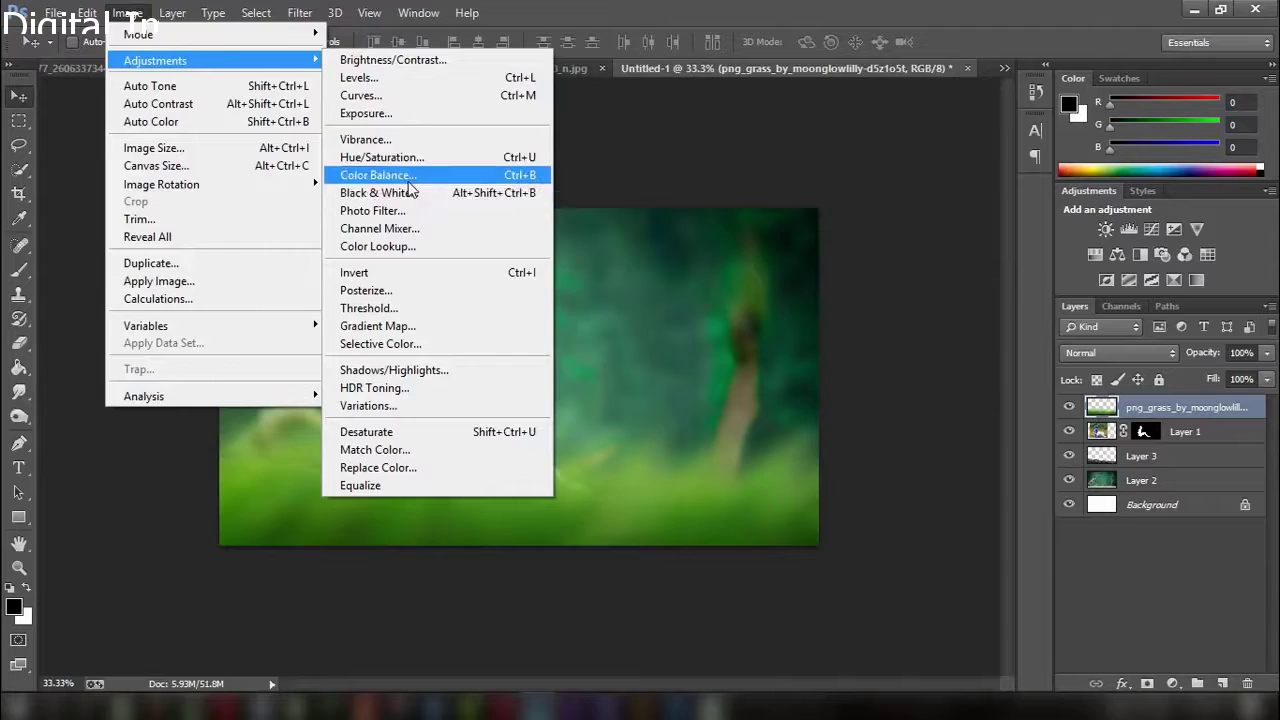
Give the merged grass layer a midtone Color Balance of about −66, −39, +13
click(378, 175)
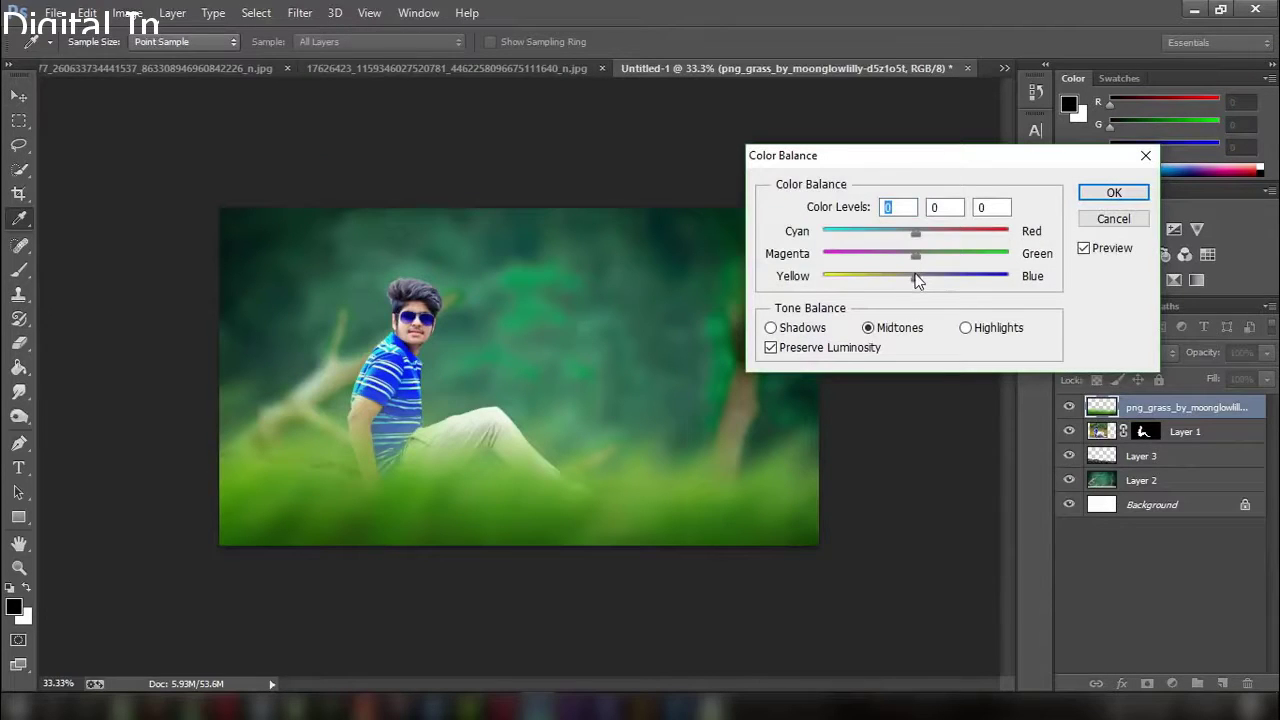
mouse_move(914, 233)
mouse_down()
mouse_move(813, 240)
mouse_move(847, 240)
mouse_up()
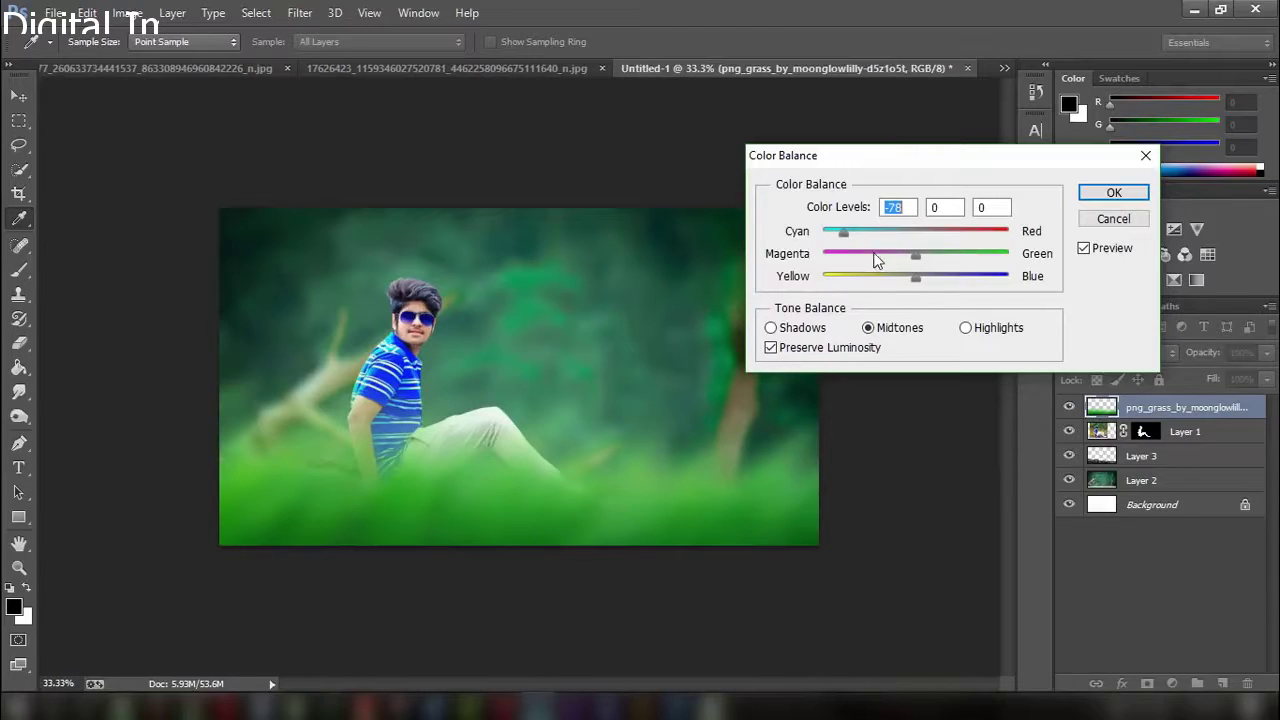
mouse_move(917, 262)
mouse_down()
mouse_move(1005, 262)
mouse_move(843, 256)
mouse_move(892, 256)
mouse_move(868, 257)
mouse_move(929, 288)
mouse_up()
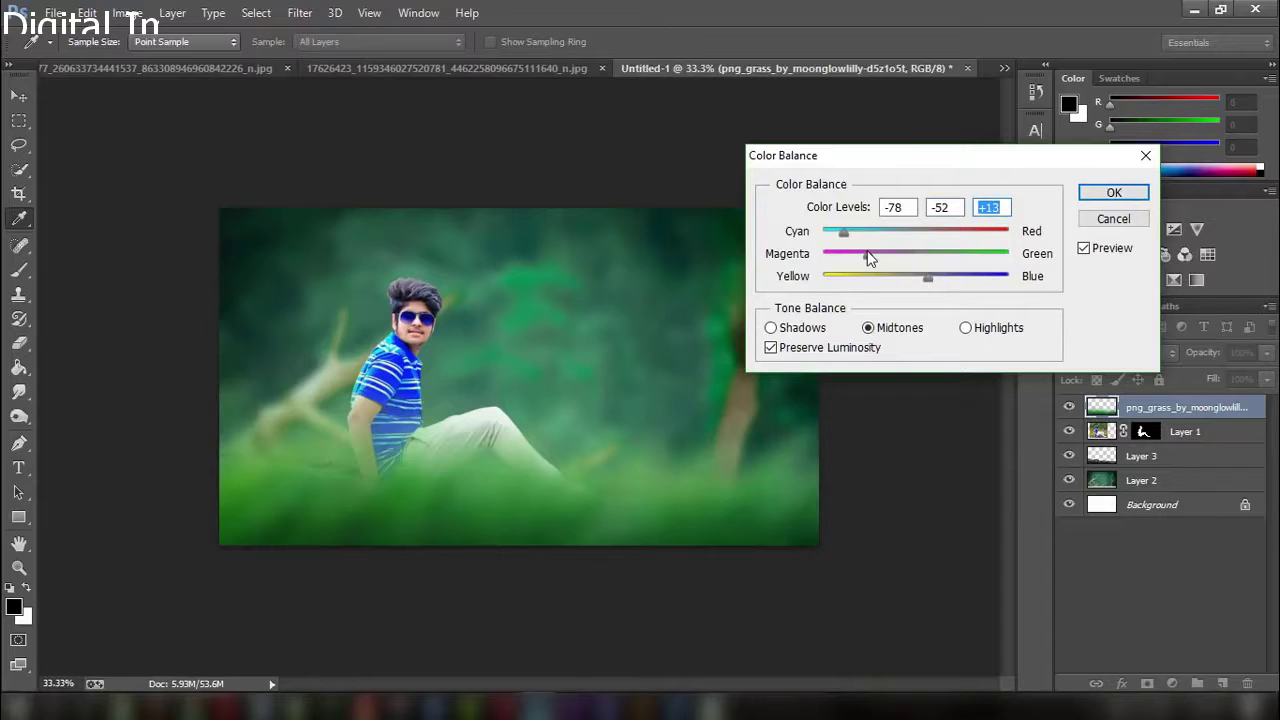
mouse_move(868, 256)
mouse_down()
mouse_move(920, 258)
mouse_move(822, 238)
mouse_move(857, 240)
mouse_move(843, 238)
mouse_up()
click(1113, 192)
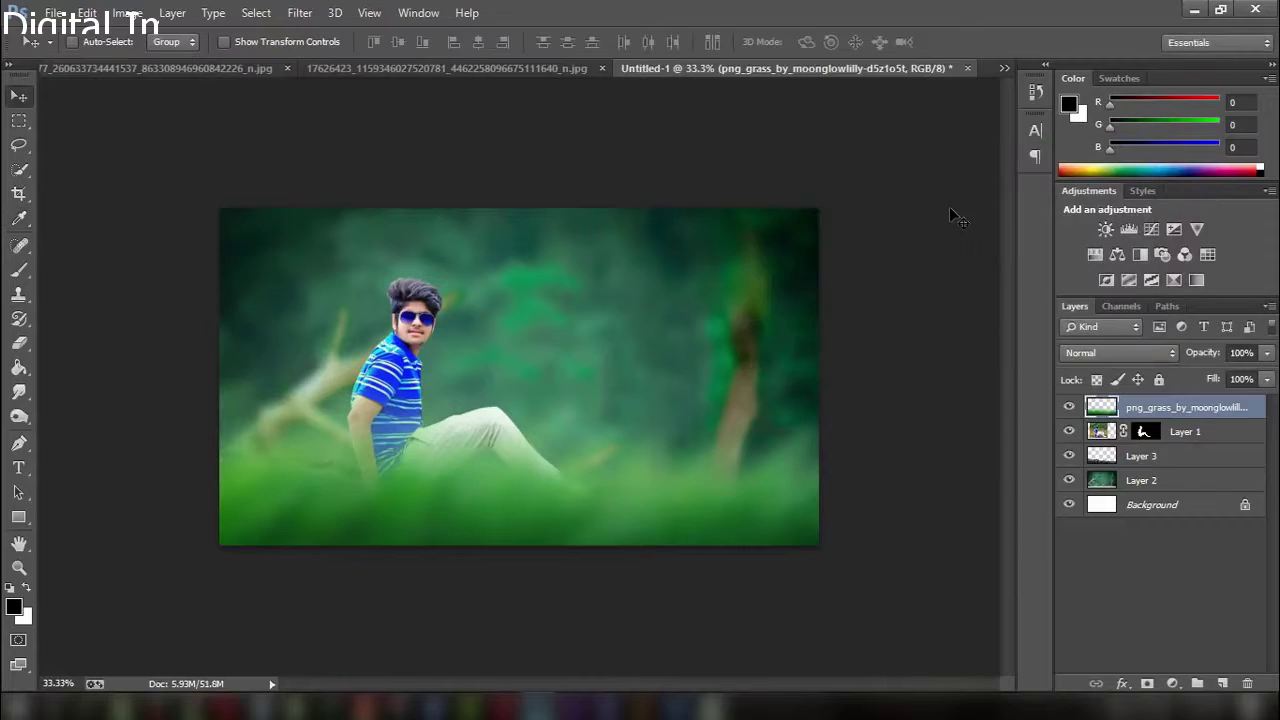
click(127, 12)
mouse_move(155, 61)
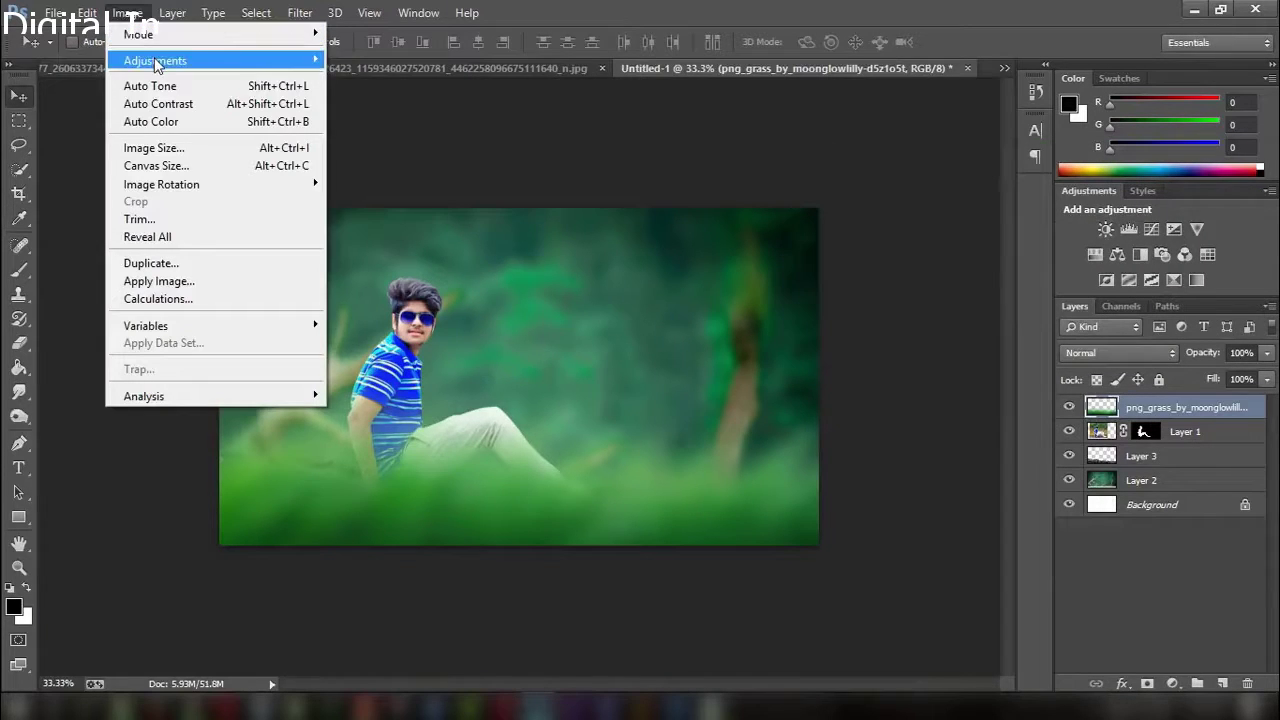
In Selective Color, adjust the Yellows' black, yellow and magenta amounts
click(451, 343)
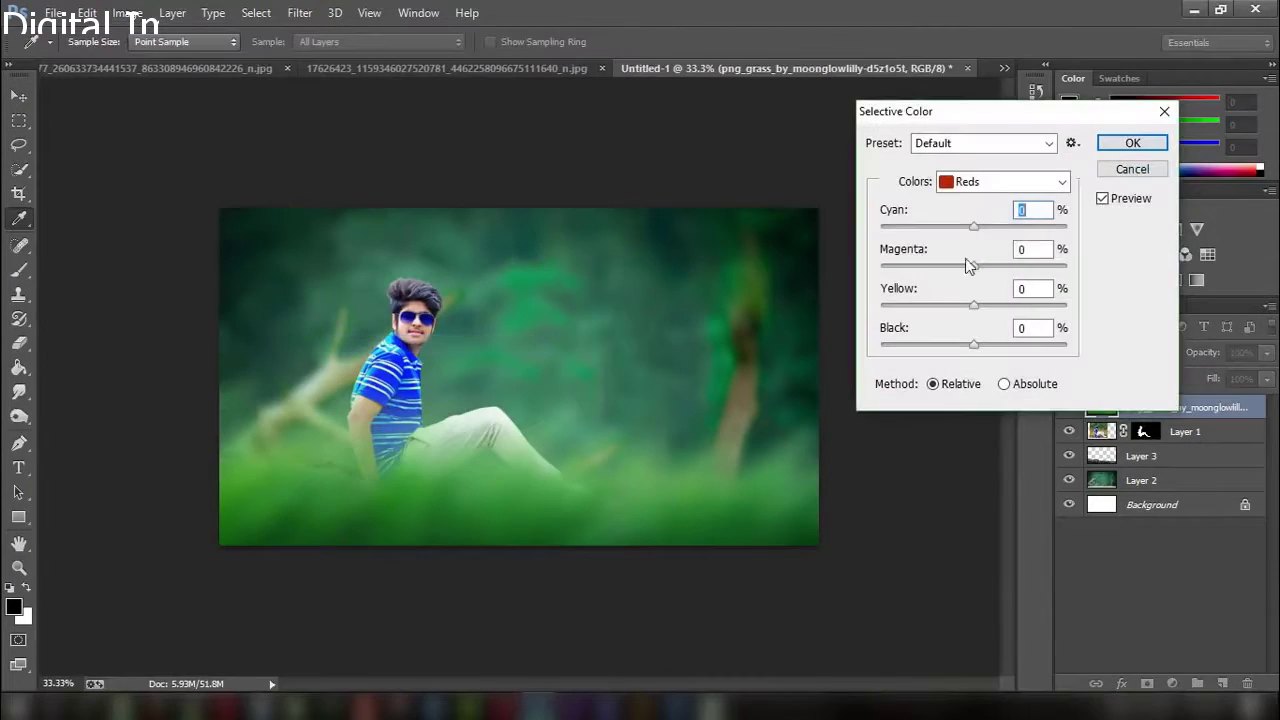
click(965, 185)
click(975, 217)
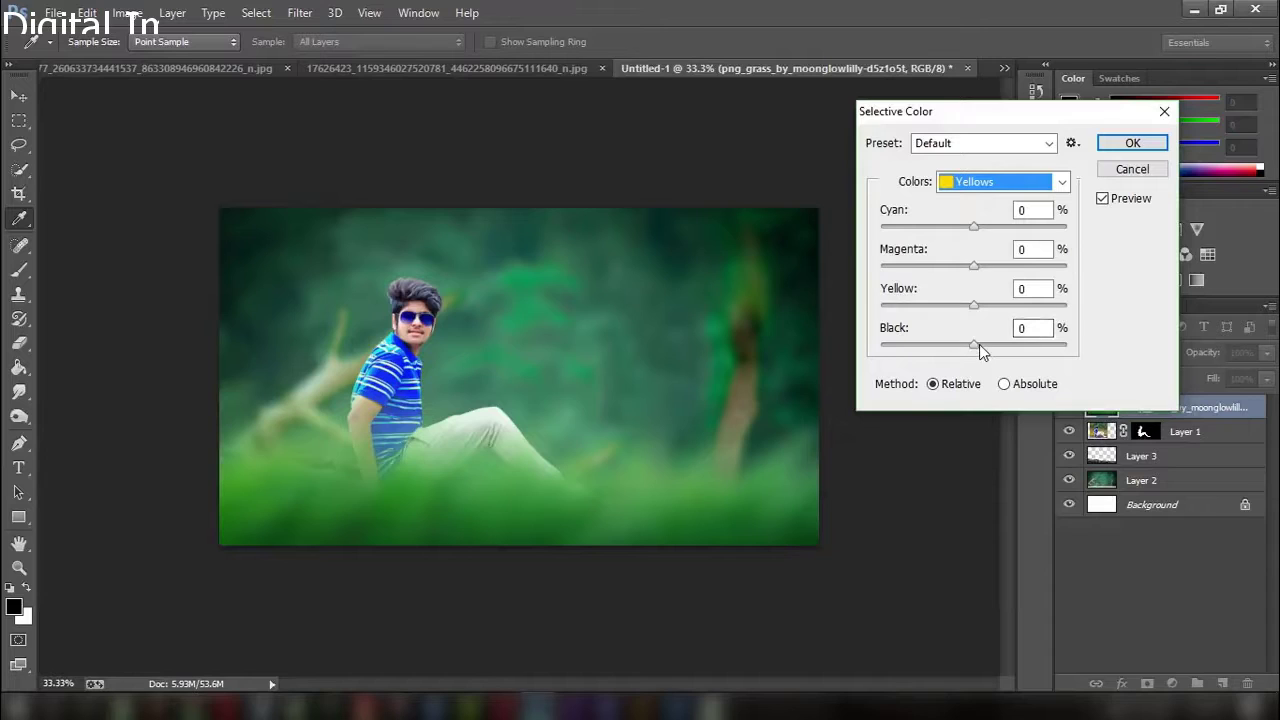
mouse_move(979, 344)
mouse_down()
mouse_move(870, 342)
mouse_move(1061, 334)
mouse_up()
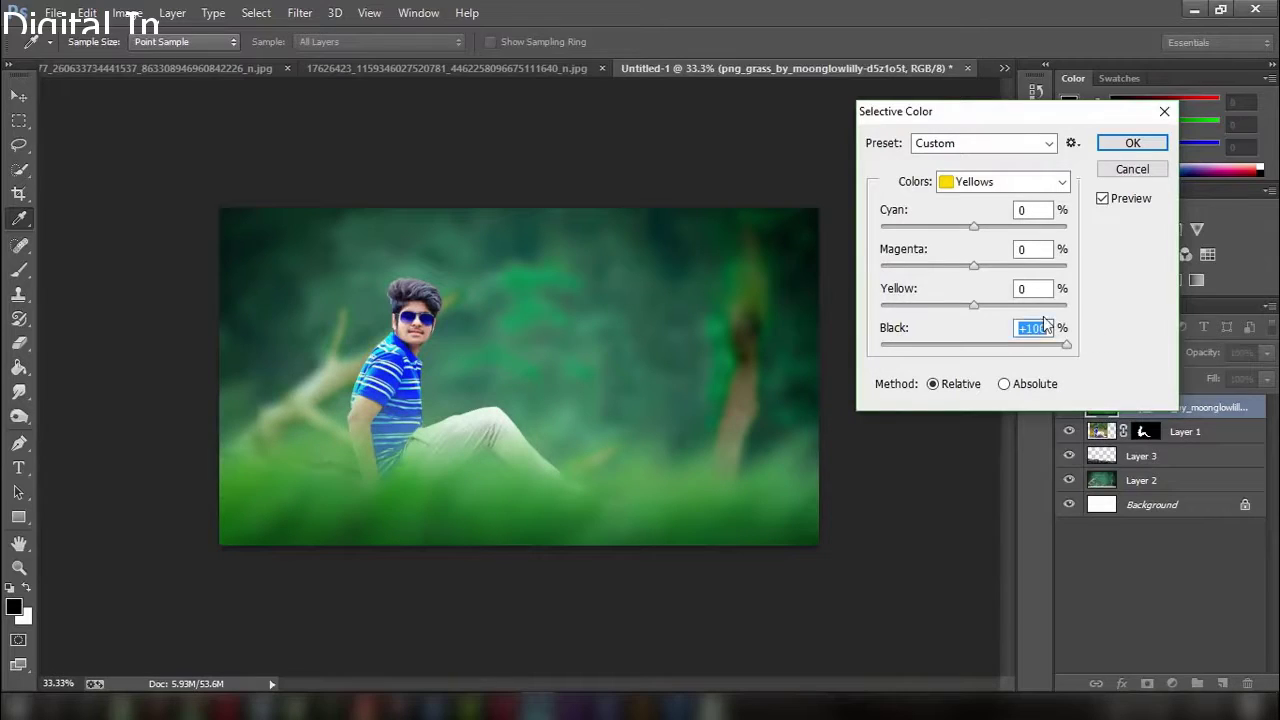
mouse_move(974, 305)
mouse_down()
mouse_move(1006, 306)
mouse_move(895, 313)
mouse_up()
mouse_move(974, 266)
mouse_down()
mouse_move(1005, 270)
mouse_move(966, 276)
mouse_move(980, 248)
mouse_move(875, 232)
mouse_move(1017, 232)
mouse_up()
Set the Greens to Cyan −6, Yellow +2 and Black −3
click(995, 183)
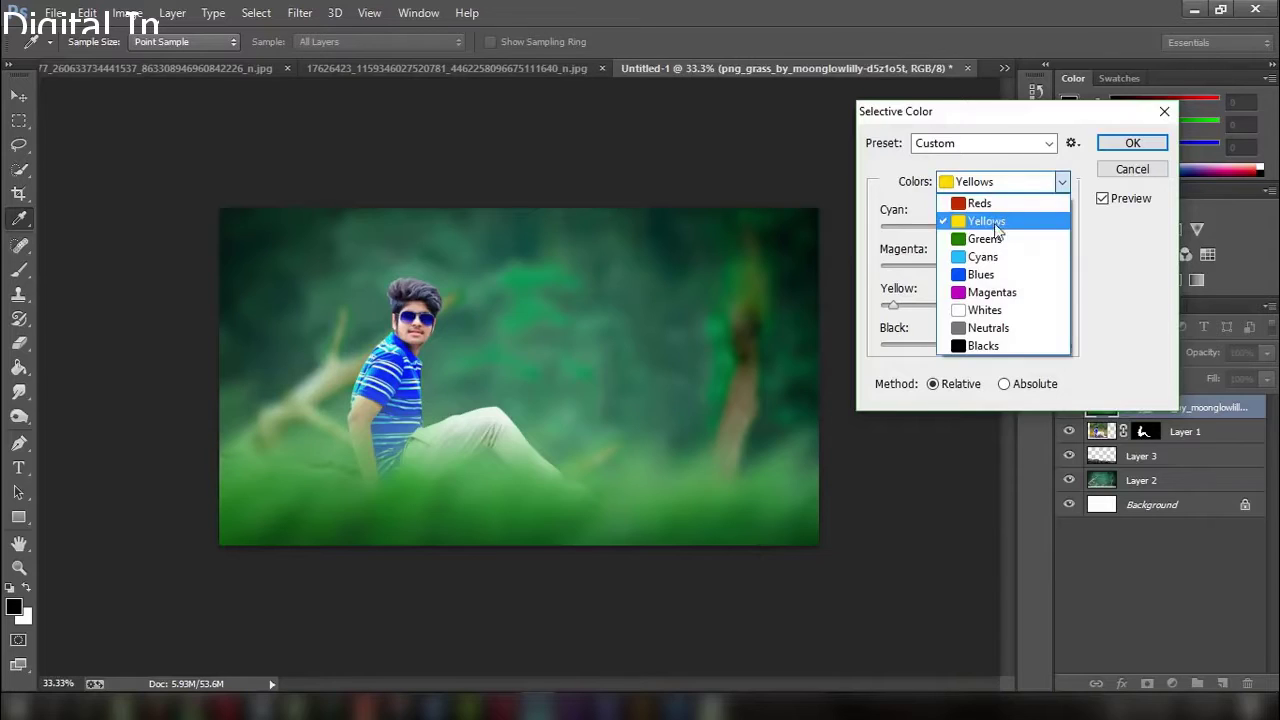
click(999, 231)
drag(974, 345, 963, 346)
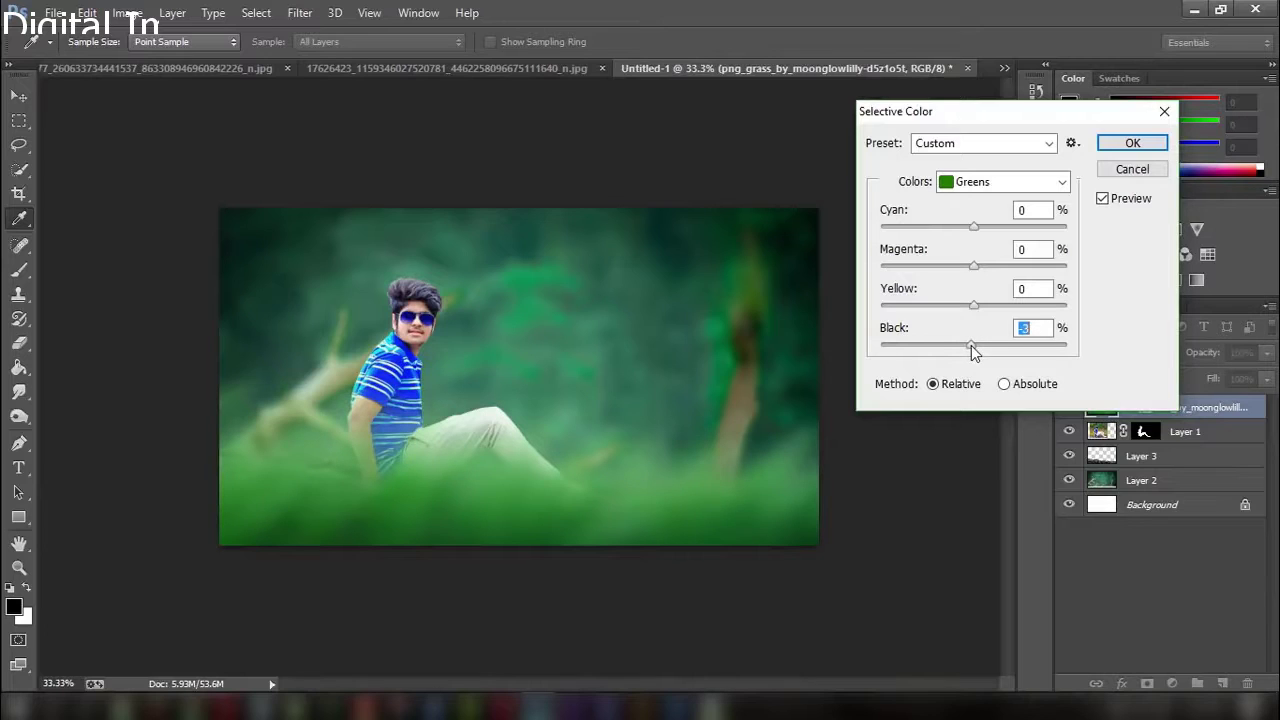
mouse_move(975, 304)
mouse_down()
mouse_move(988, 307)
mouse_move(976, 307)
mouse_move(976, 283)
mouse_up()
mouse_move(974, 226)
mouse_down()
mouse_move(937, 231)
mouse_move(981, 228)
mouse_move(958, 228)
mouse_up()
Commit the Selective Color change and set Layer 1's Refine Mask contrast to 0
click(1130, 145)
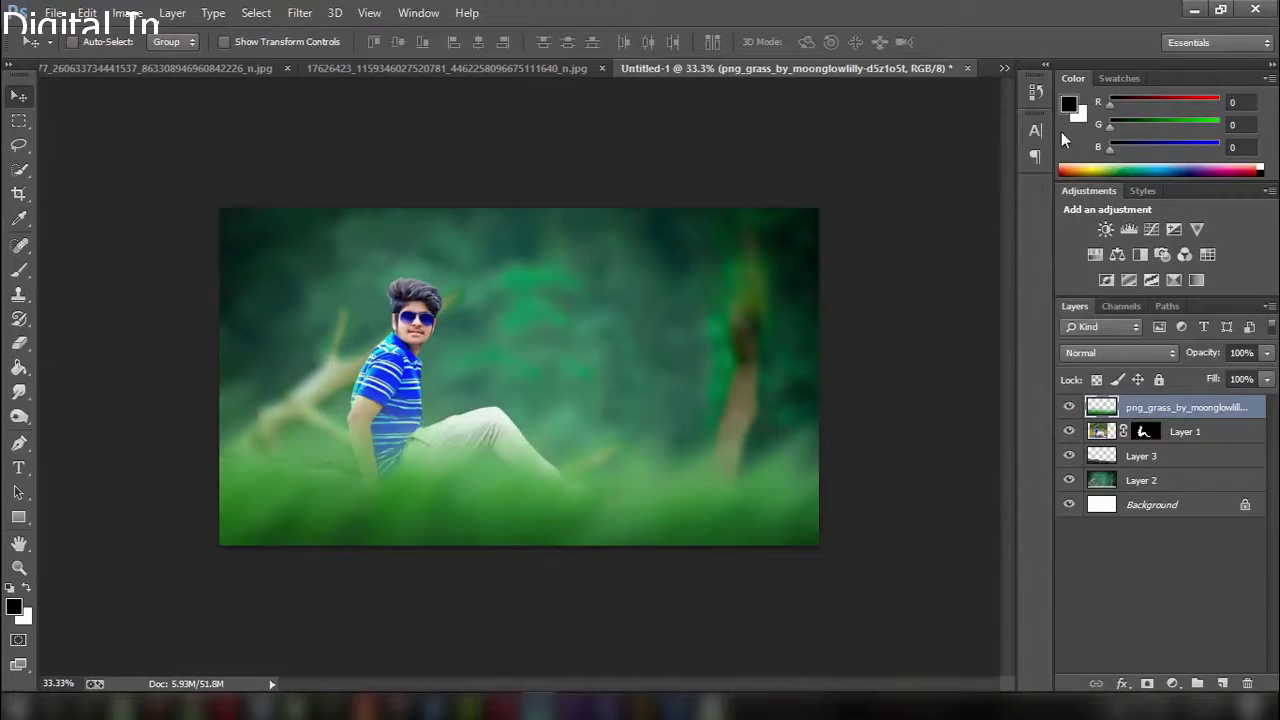
click(1146, 433)
right_click(1146, 433)
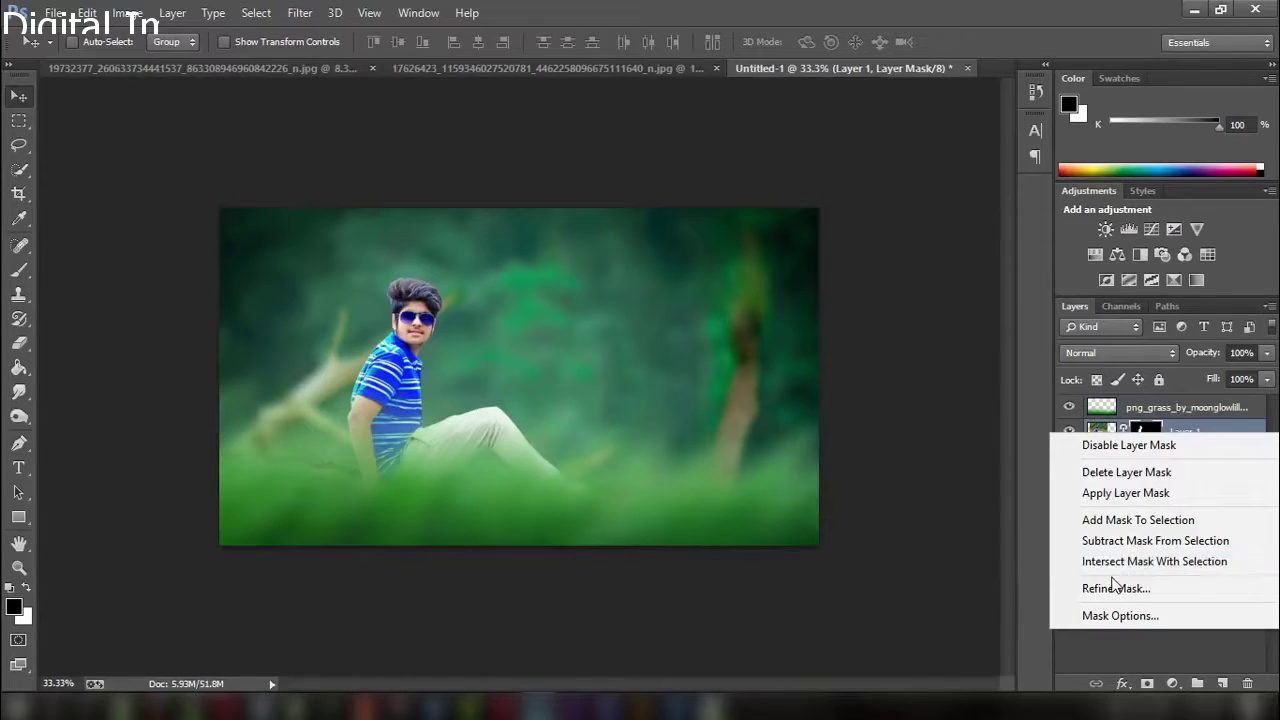
click(1111, 580)
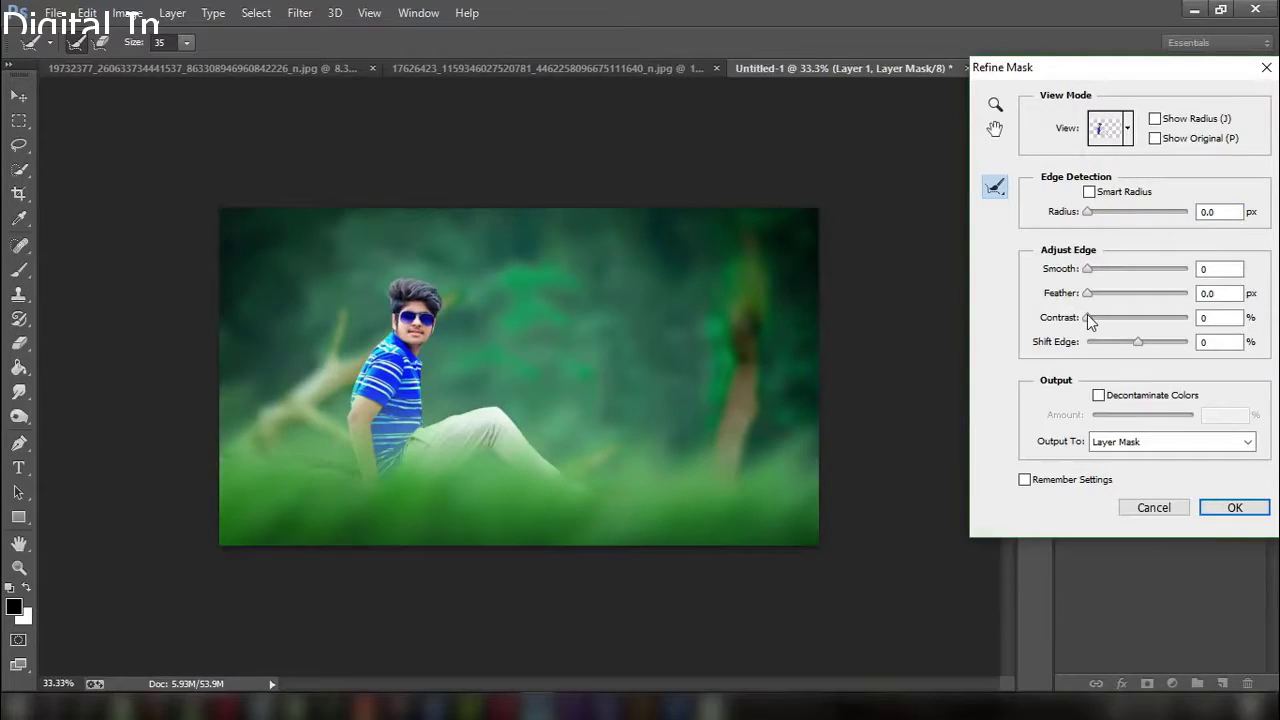
drag(1113, 320, 1087, 320)
Confirm the mask refinement and apply the mask permanently to Layer 1
click(1238, 510)
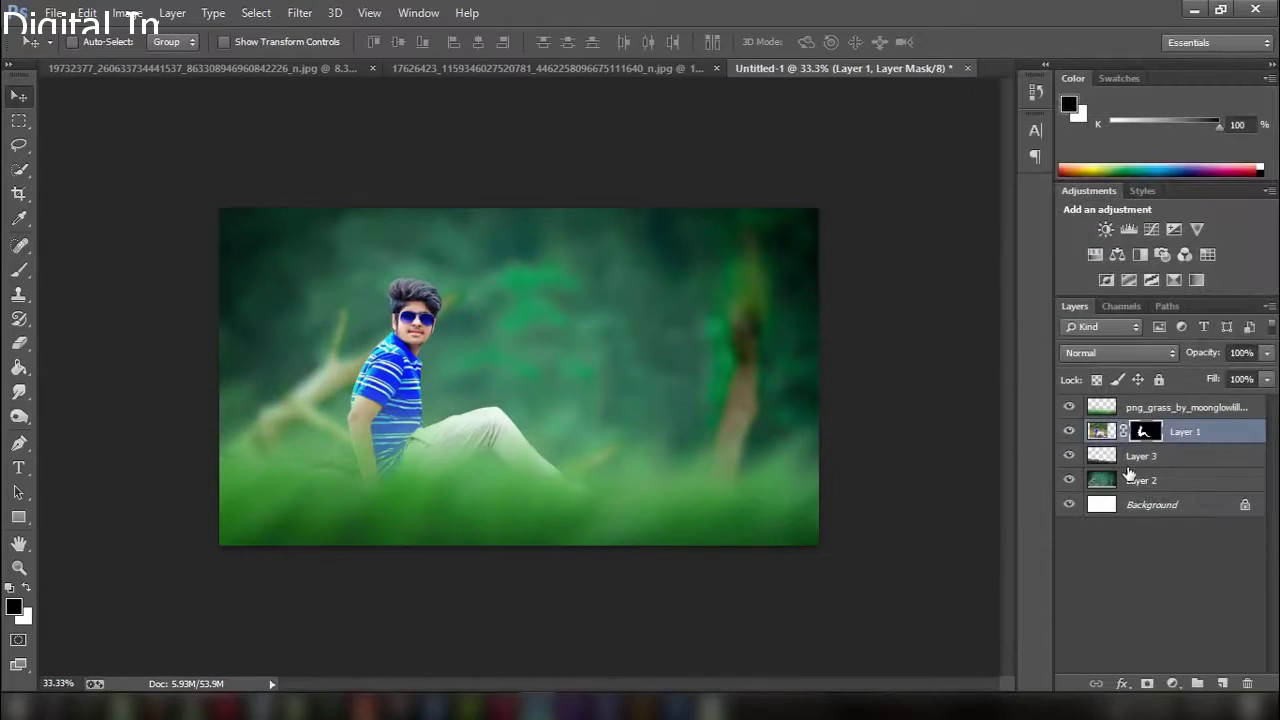
right_click(1146, 438)
click(1128, 495)
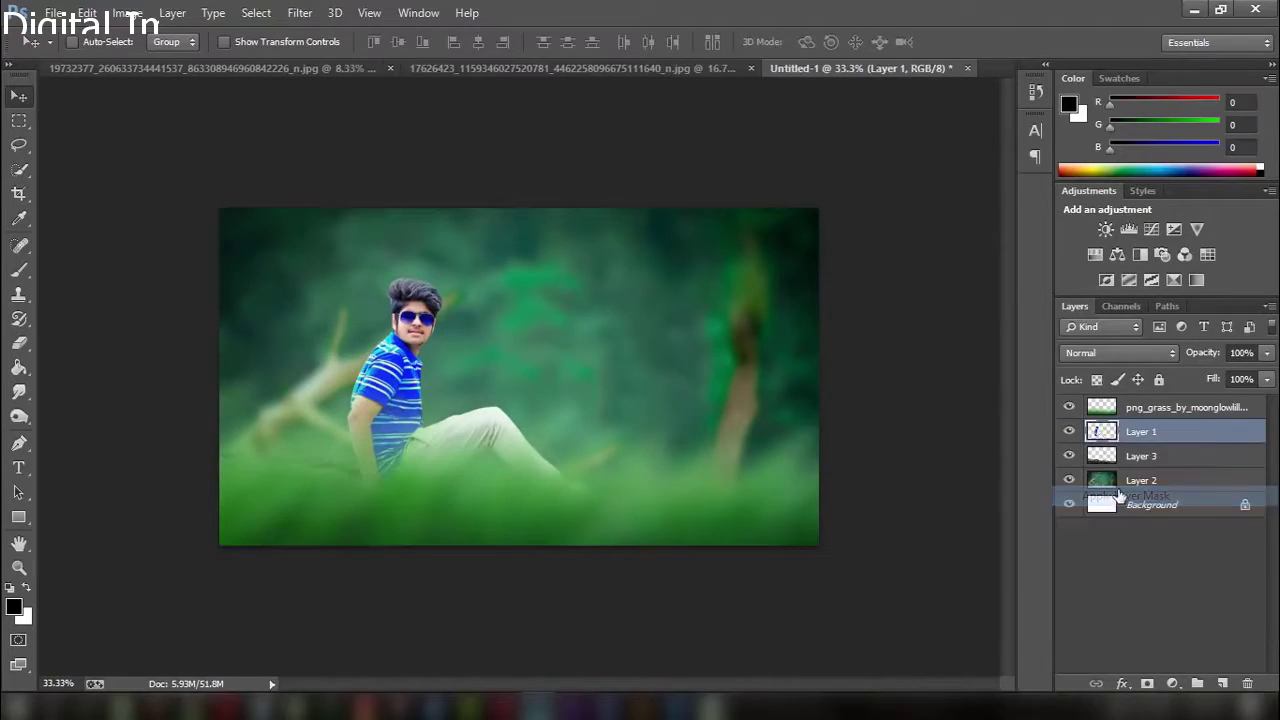
Apply Brightness/Contrast of −2 brightness and −14 contrast to Layer 1
click(127, 12)
mouse_move(155, 61)
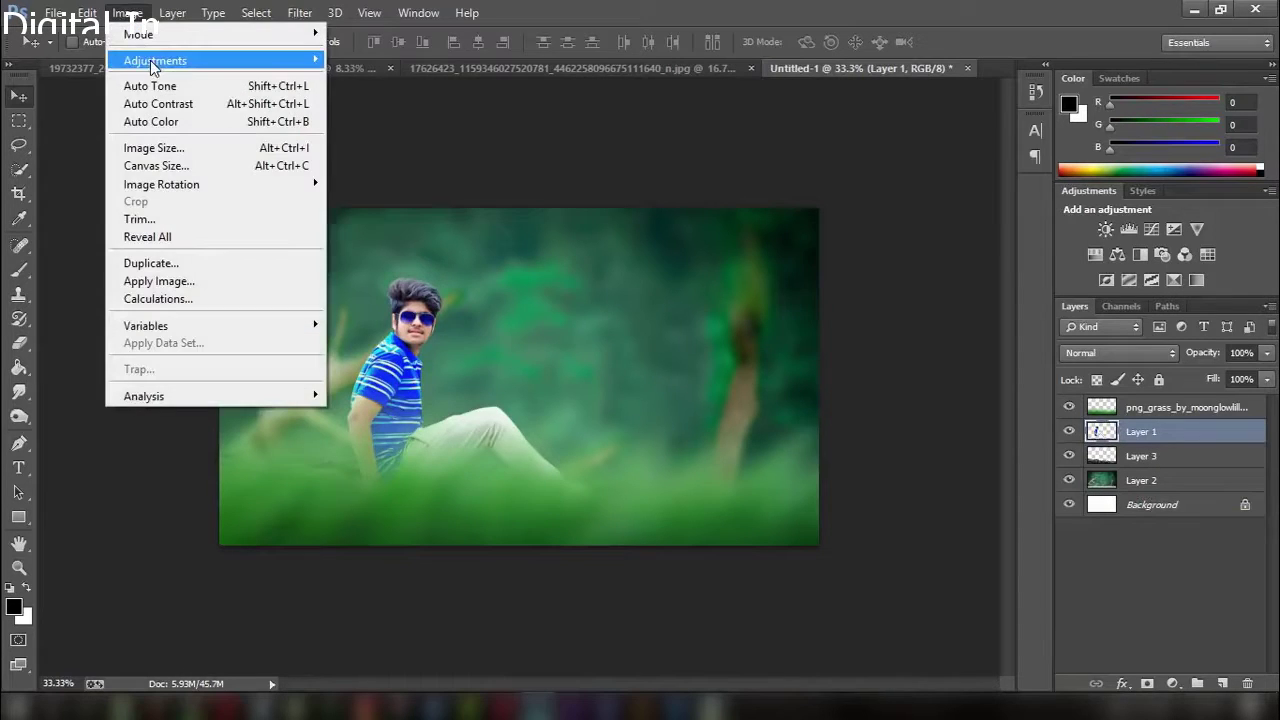
click(387, 61)
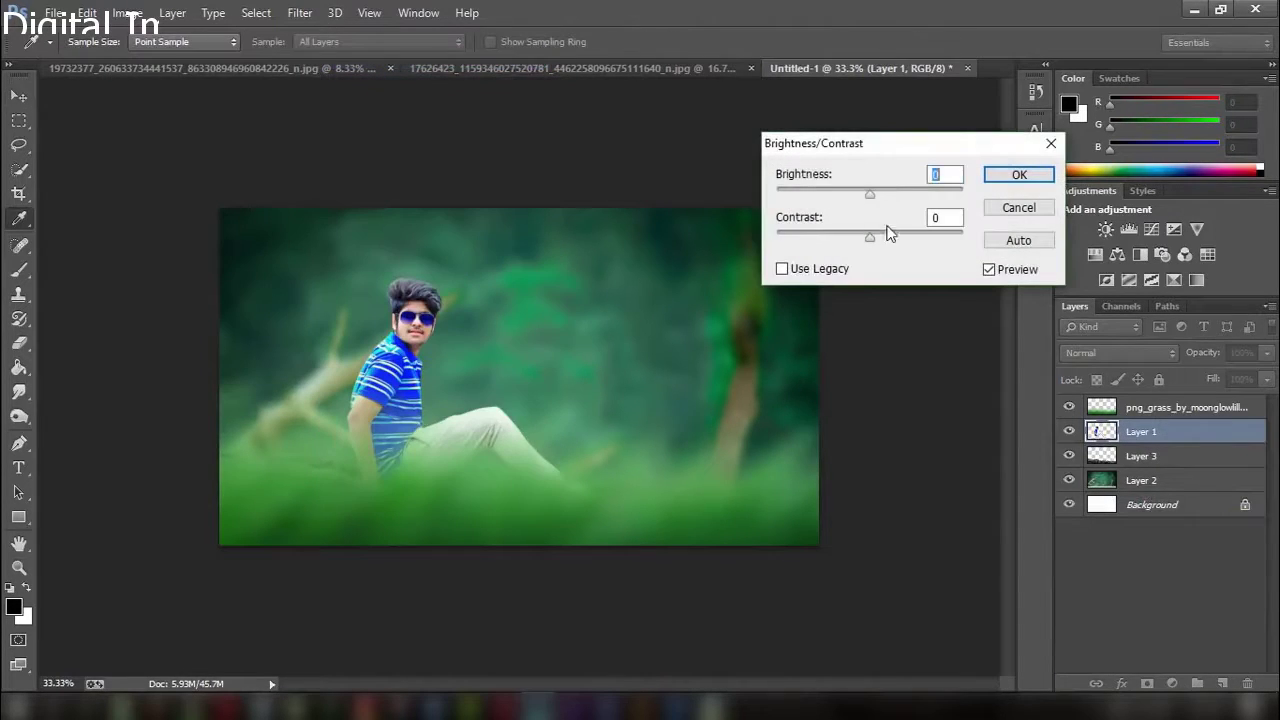
mouse_move(869, 190)
mouse_down()
mouse_move(842, 238)
mouse_move(801, 233)
mouse_move(843, 237)
mouse_up()
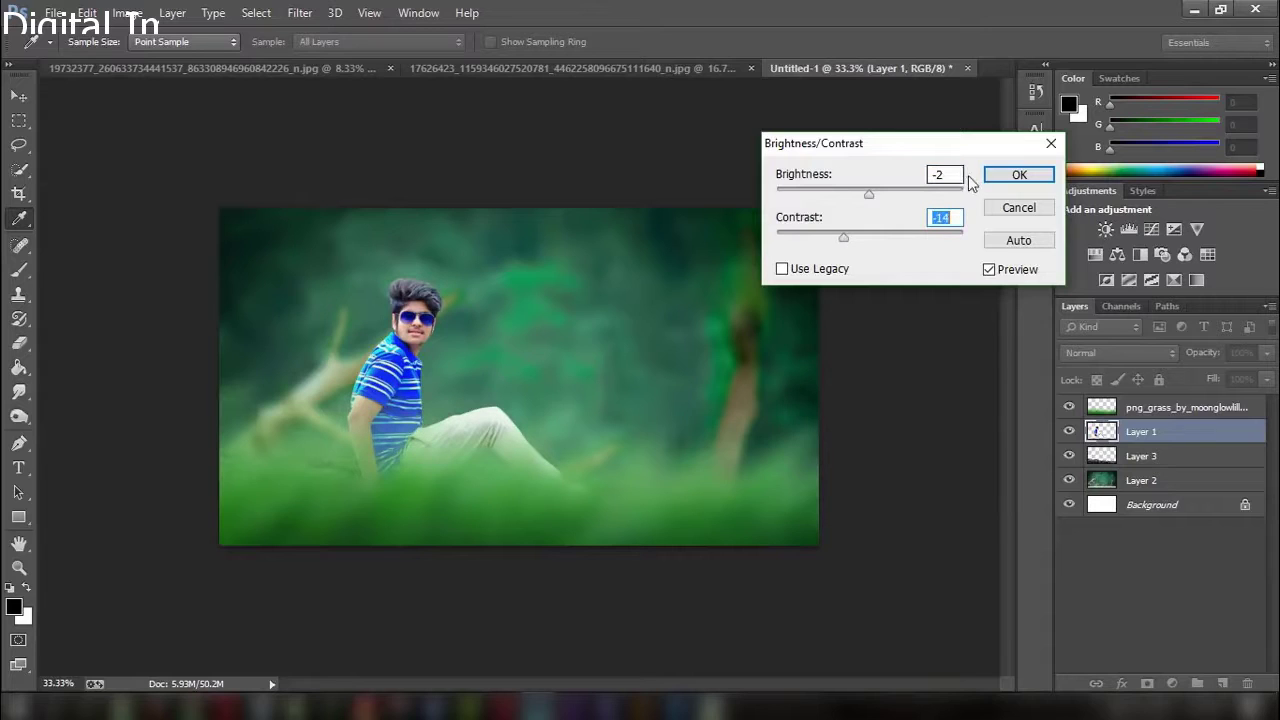
click(1017, 176)
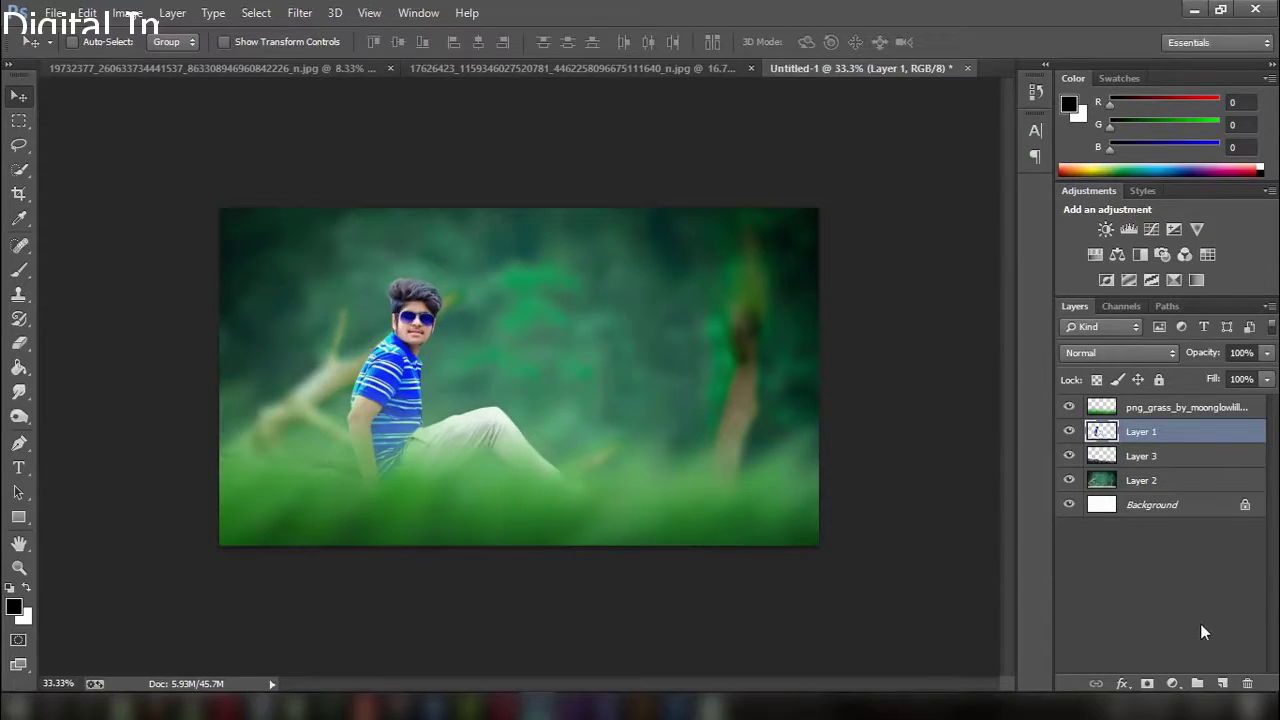
click(1150, 484)
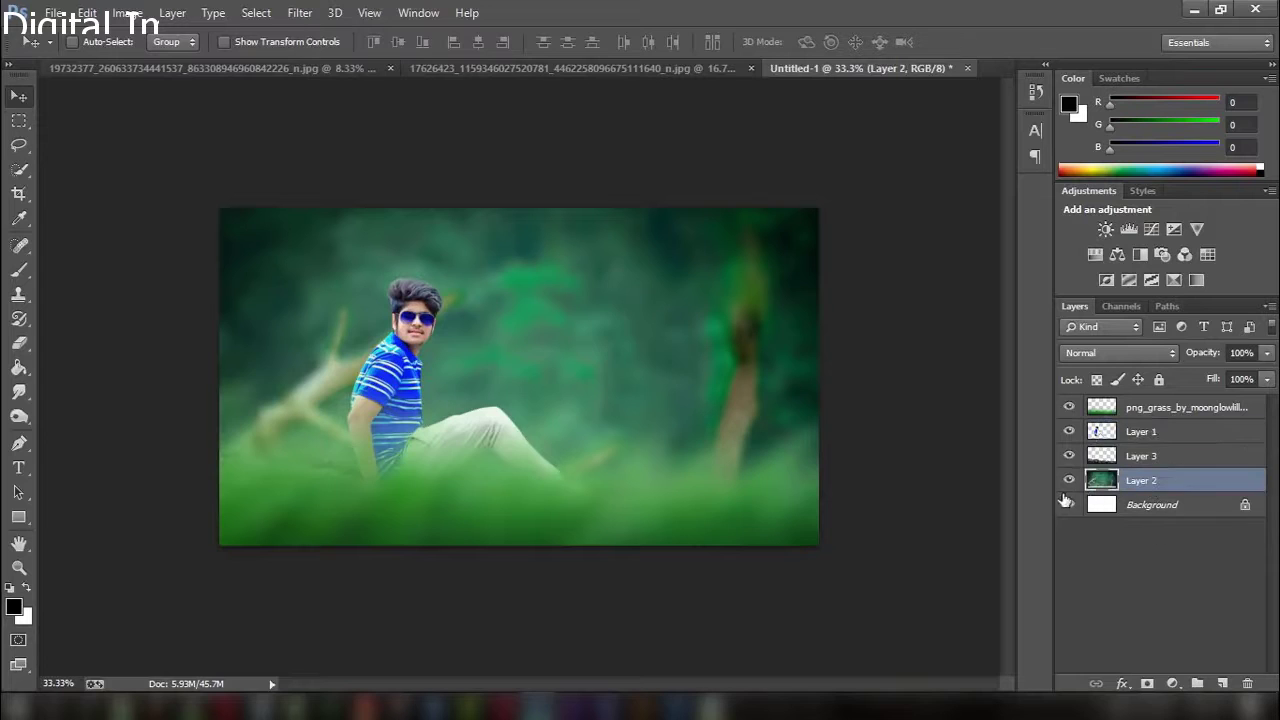
Soften Layer 2's forest trees with a Gaussian Blur radius of 14.1 pixels
click(290, 17)
click(669, 352)
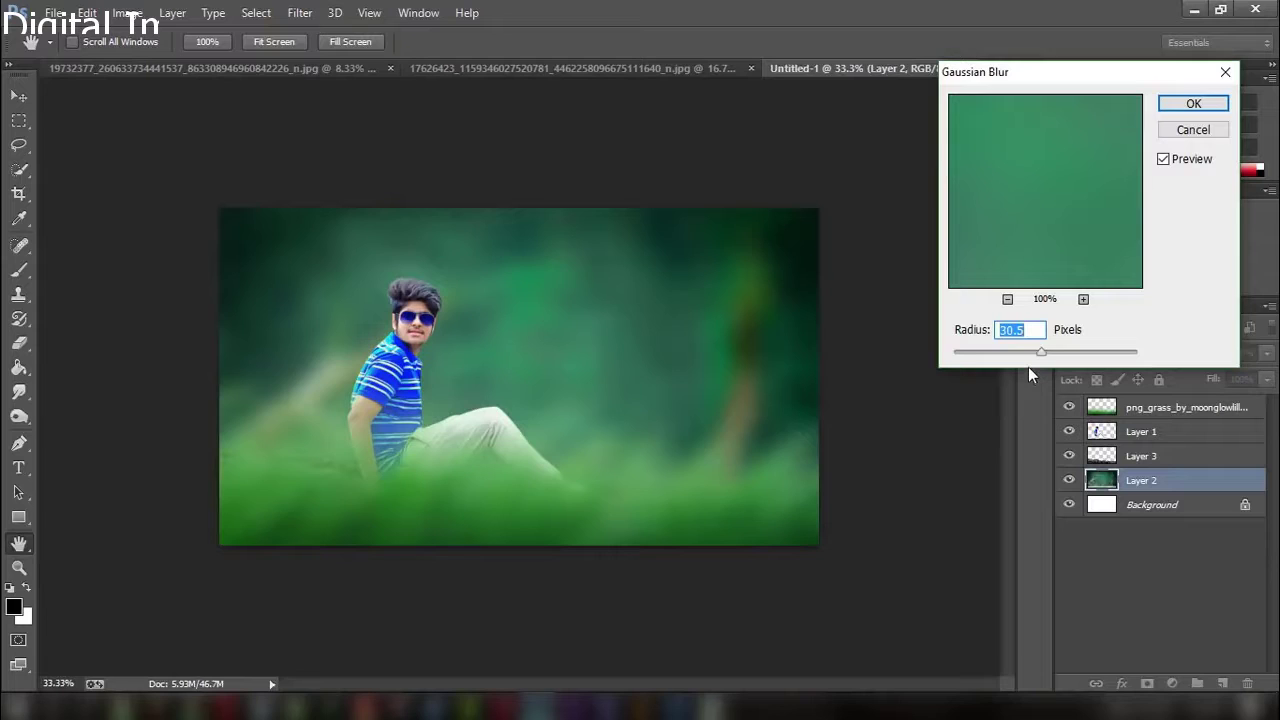
mouse_move(1041, 352)
mouse_down()
mouse_move(954, 352)
mouse_move(1050, 360)
mouse_move(1027, 353)
mouse_up()
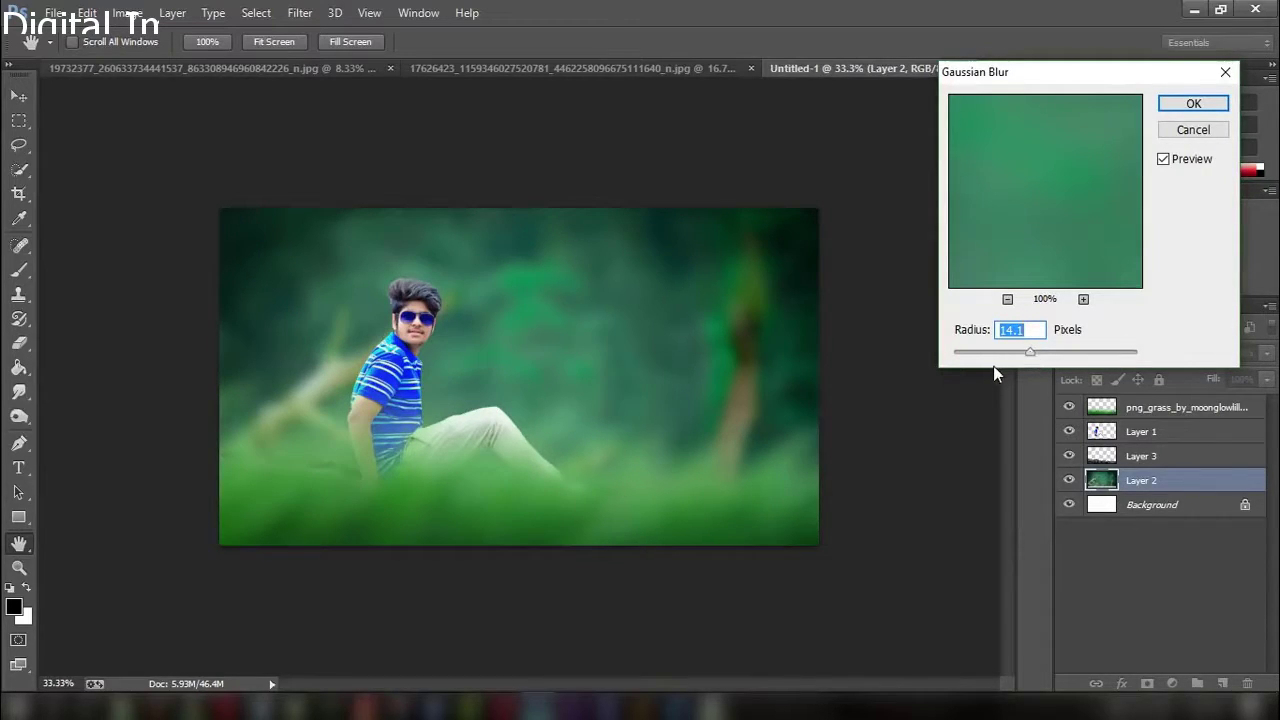
click(1193, 103)
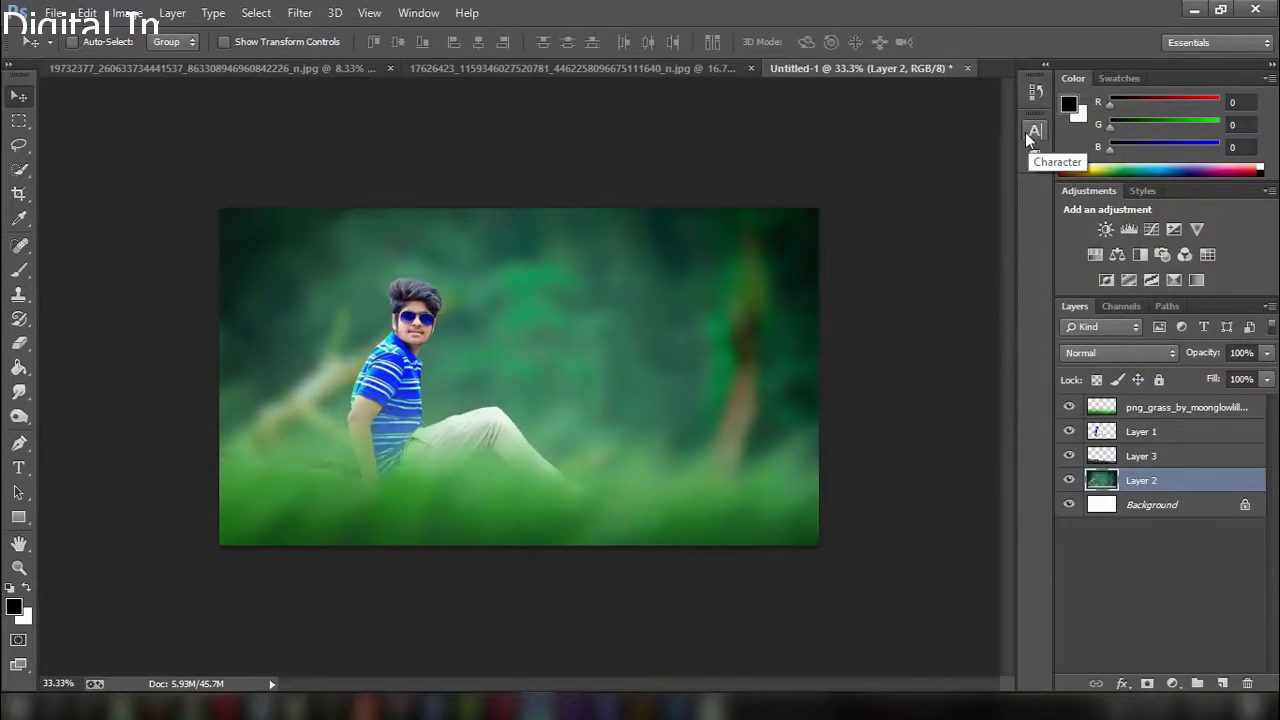
Select the grass layer, Layer 1, Layer 3 and Layer 2, then stamp them into Layer 4
key(ctrl+minus)
key(ctrl+minus)
key(ctrl+minus)
key(ctrl+minus)
key(ctrl+plus)
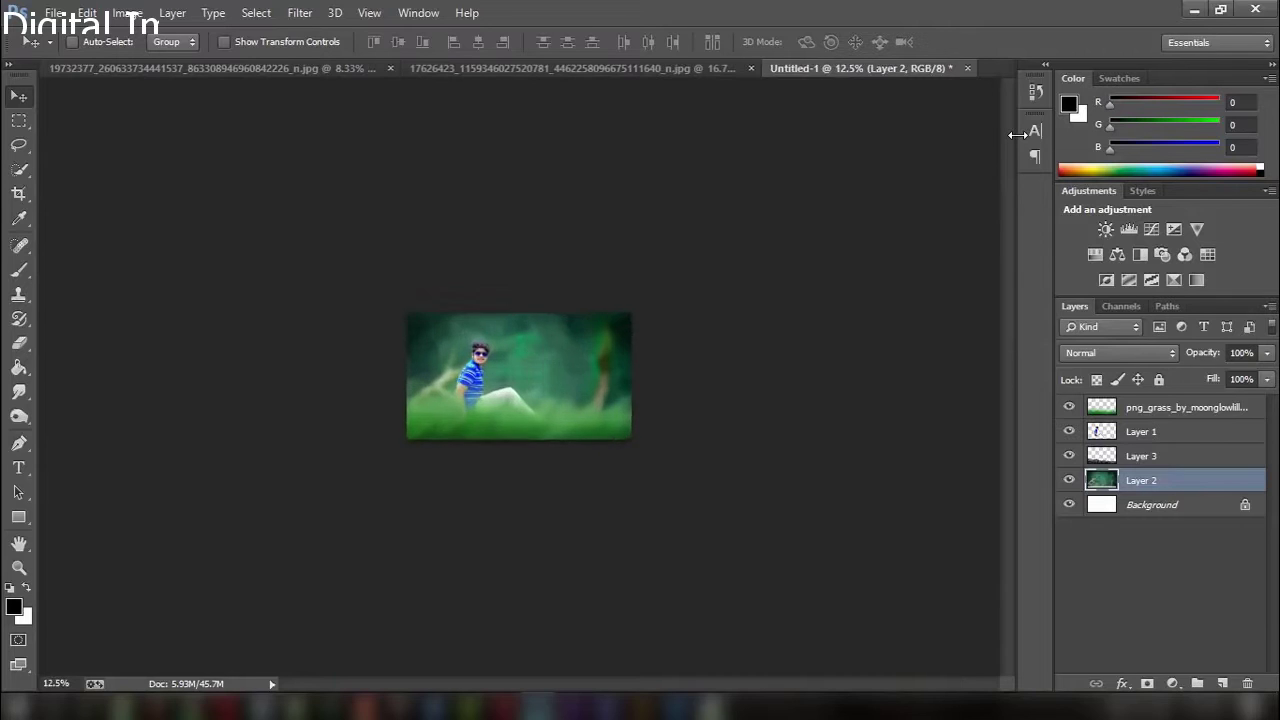
key(ctrl+plus)
key(ctrl+plus)
key(ctrl+plus)
key(ctrl+plus)
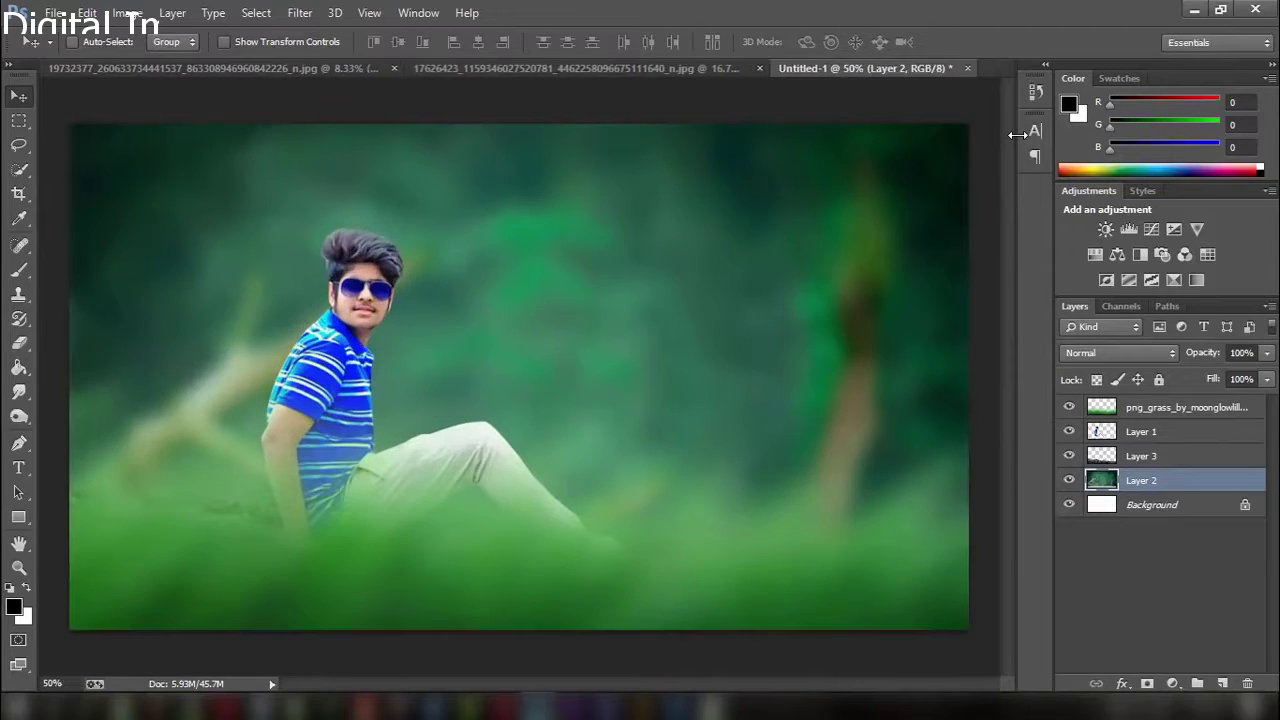
key(ctrl+minus)
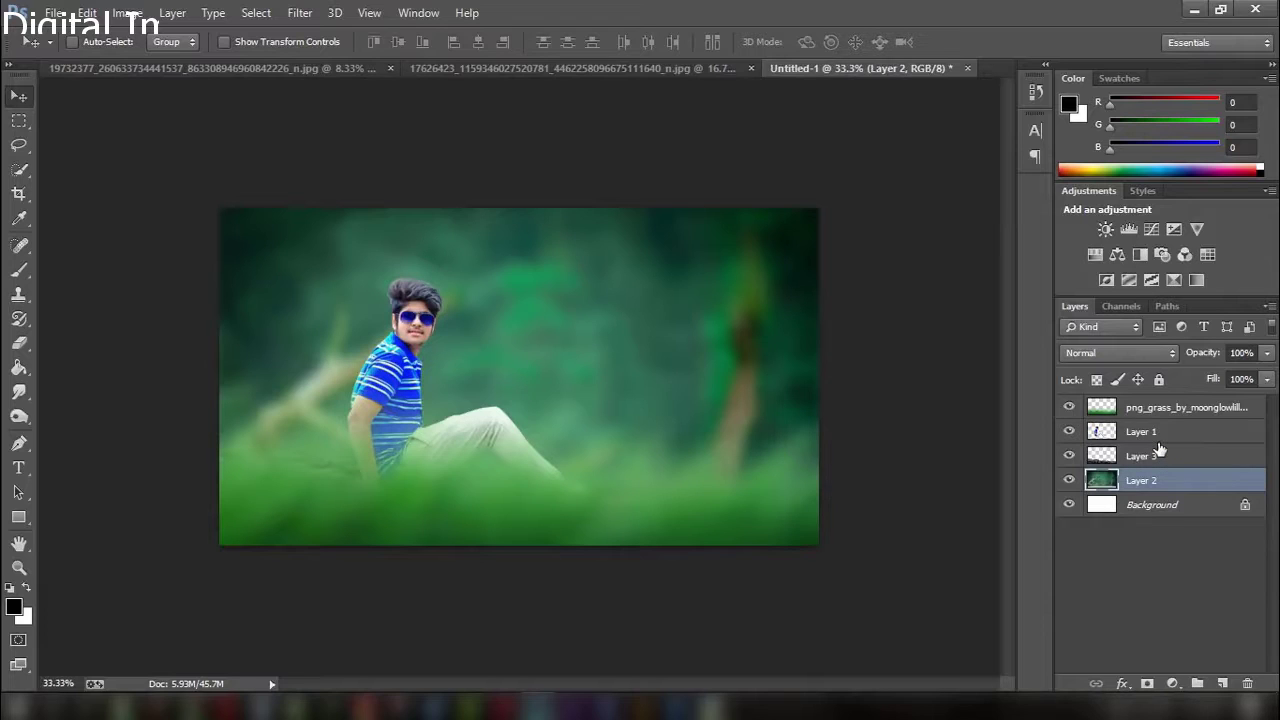
click(1160, 408)
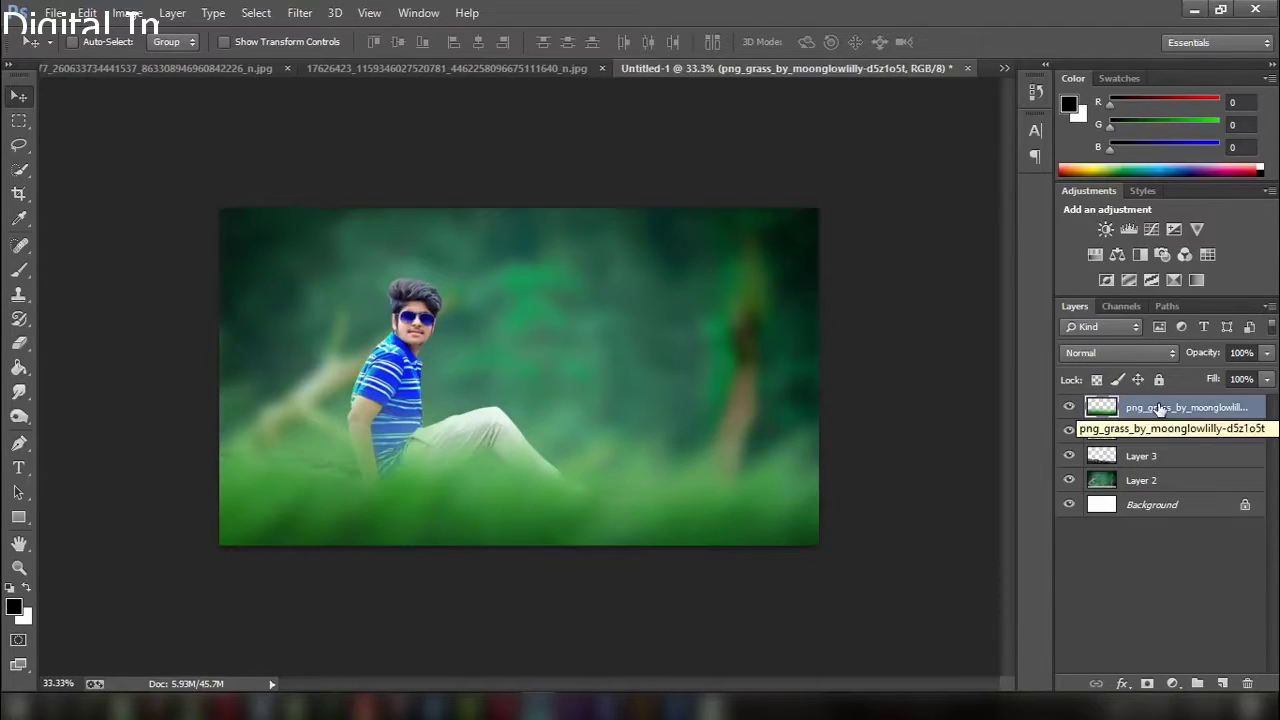
shift+click(1193, 435)
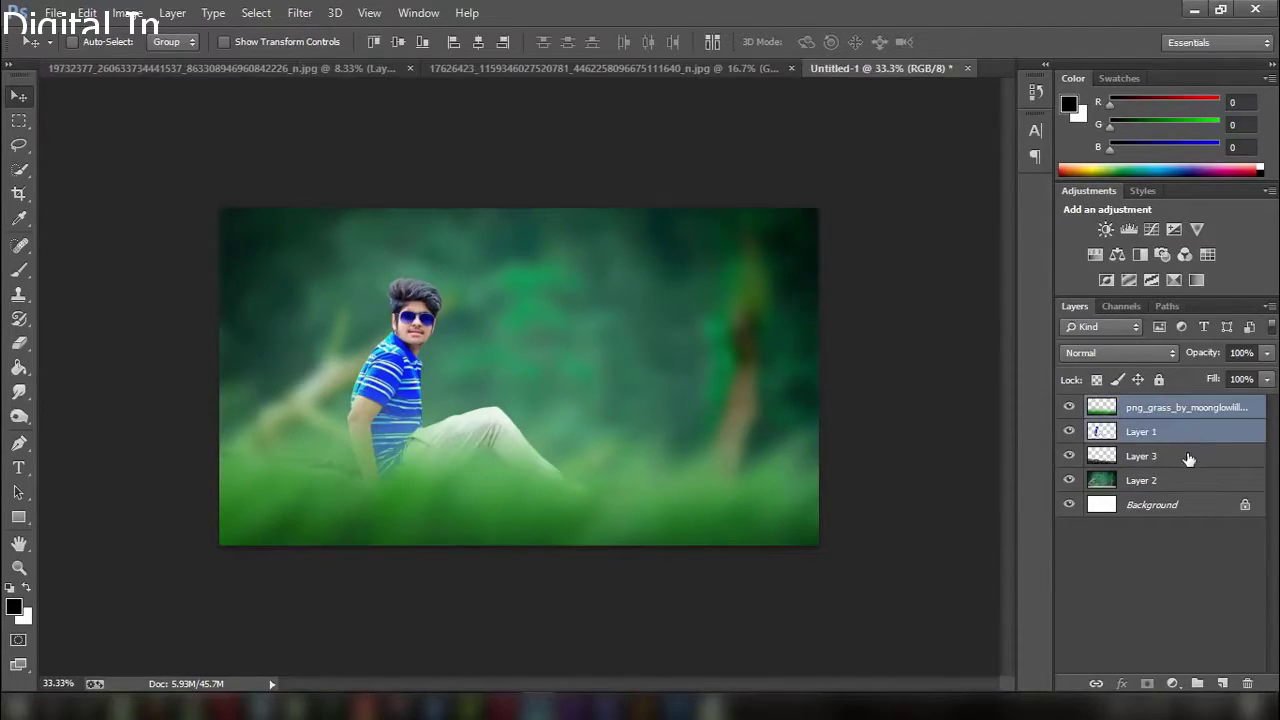
shift+click(1190, 458)
shift+click(1186, 480)
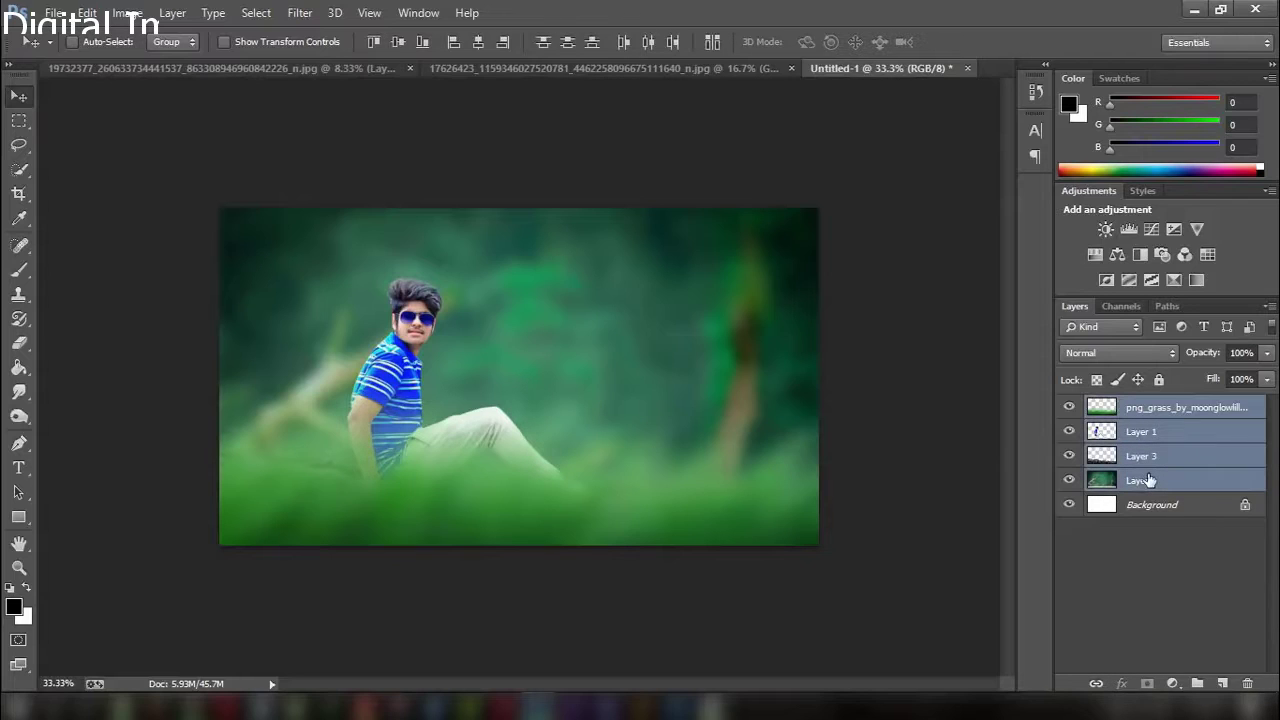
key(ctrl+shift+alt+e)
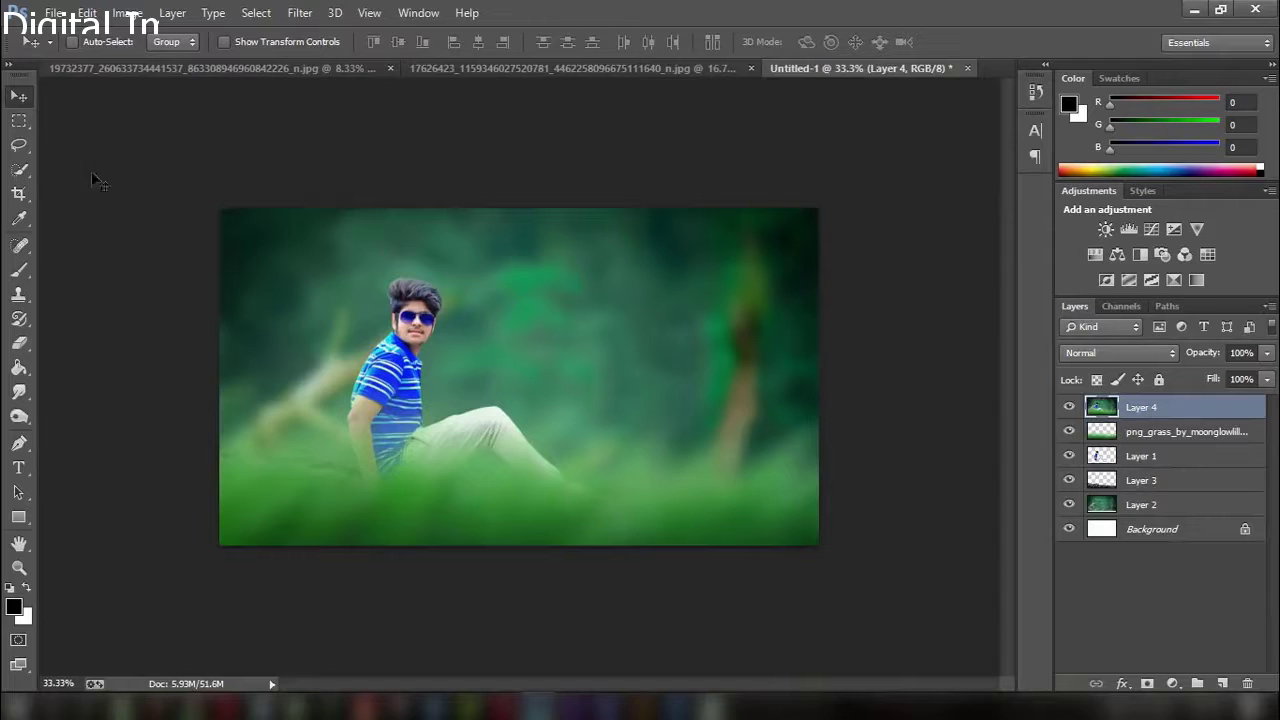
click(299, 14)
In Camera Raw, set Blacks +3, Shadows +28, Vibrance +20 and Luminance noise reduction about 23
click(330, 121)
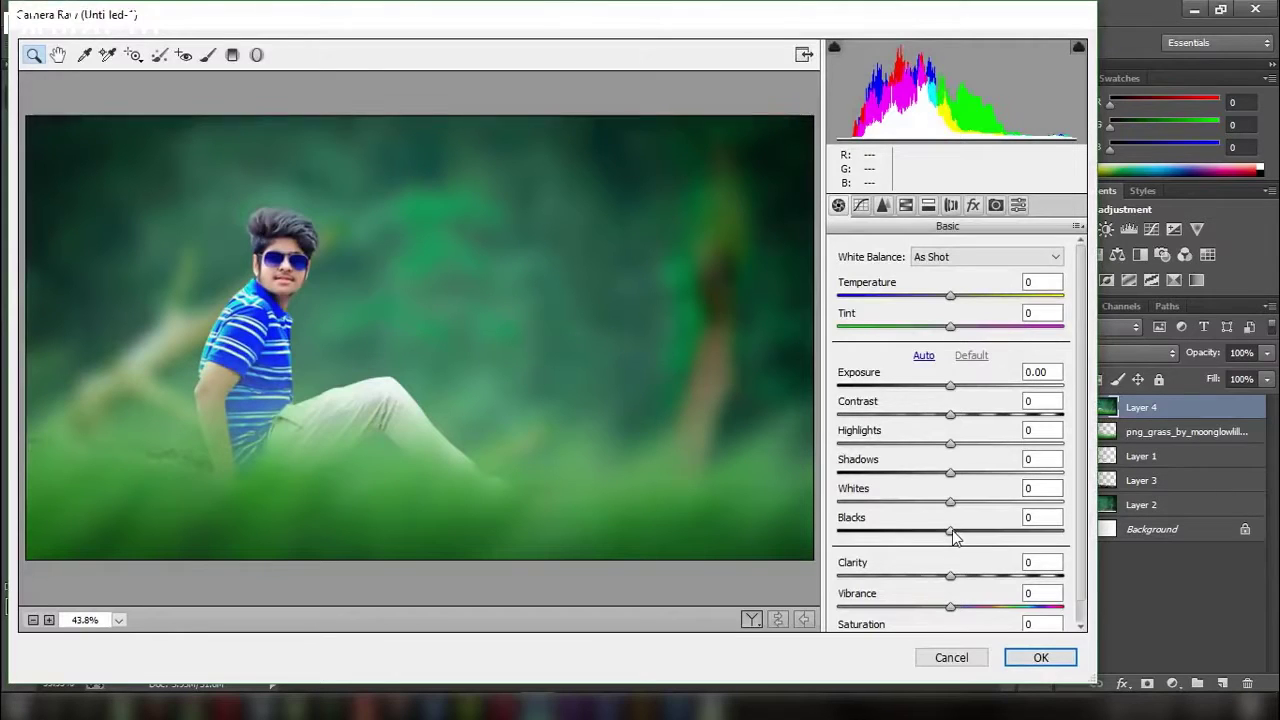
mouse_move(950, 531)
mouse_down()
mouse_move(922, 531)
mouse_move(955, 531)
mouse_up()
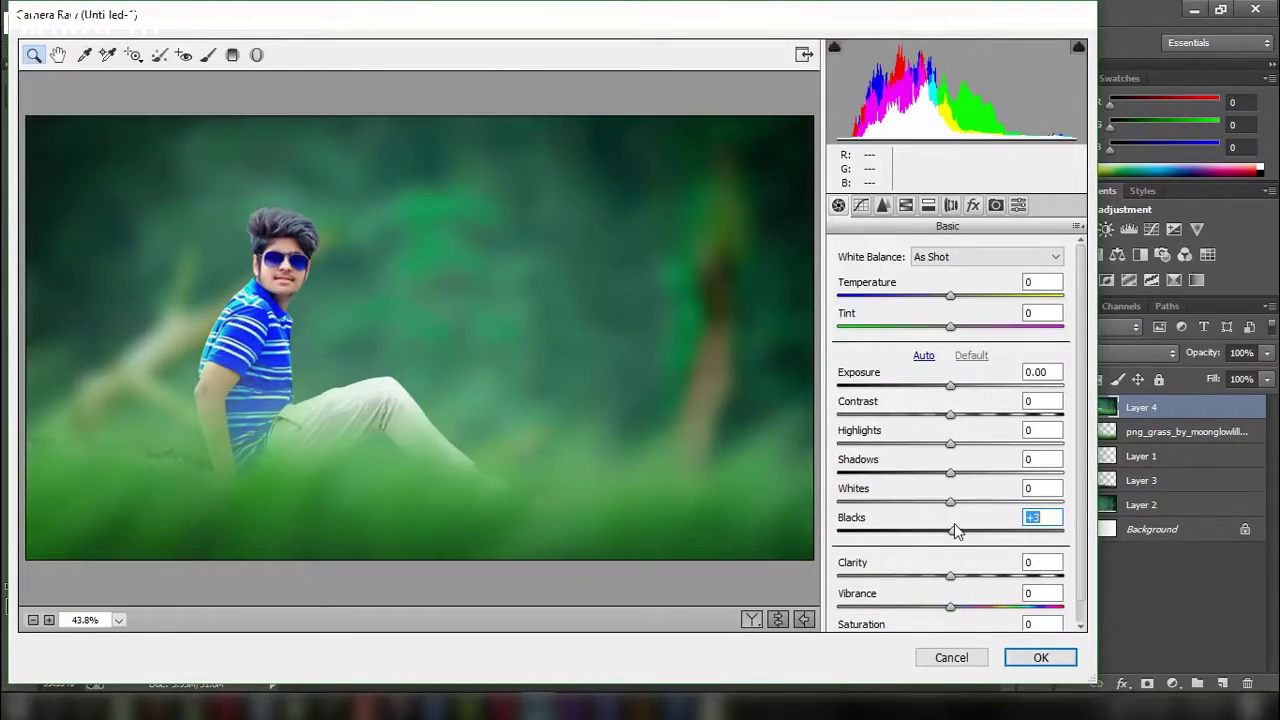
mouse_move(951, 473)
mouse_down()
mouse_move(1077, 474)
mouse_move(852, 474)
mouse_move(982, 467)
mouse_move(971, 445)
mouse_move(908, 443)
mouse_move(1005, 436)
mouse_move(966, 420)
mouse_up()
scroll(930, 562, down, 1)
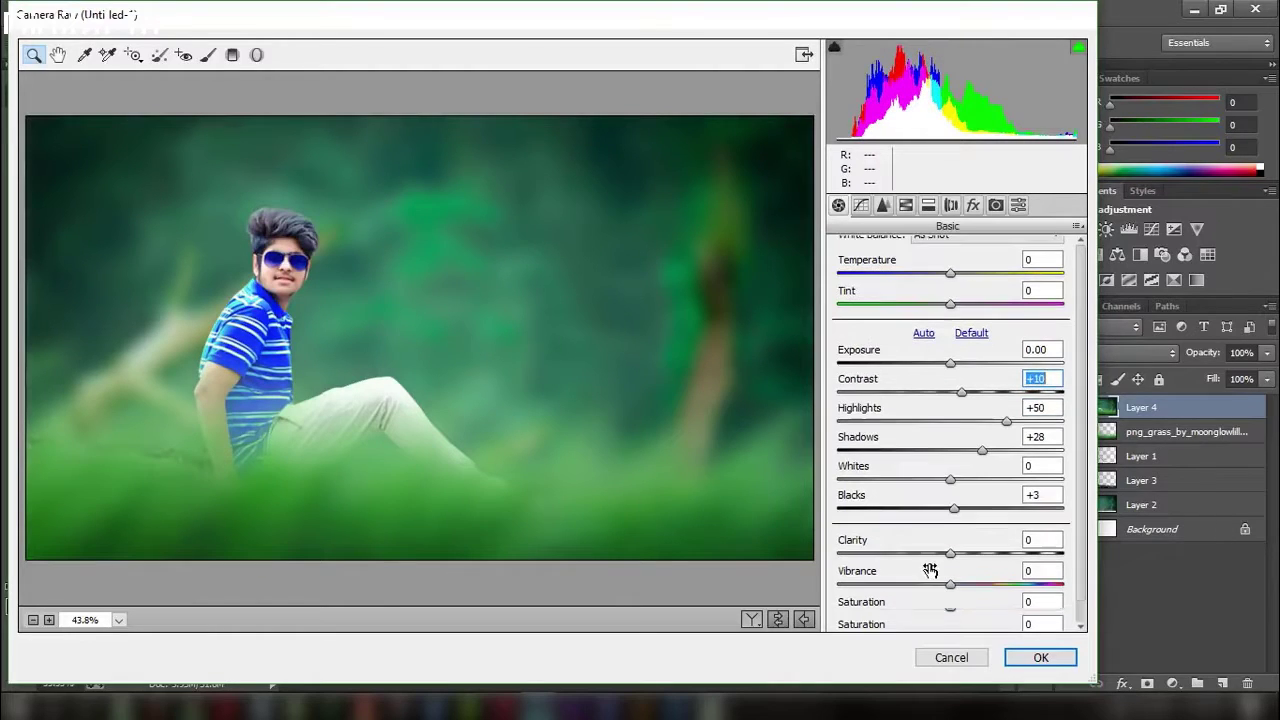
mouse_move(950, 584)
mouse_down()
mouse_move(973, 585)
mouse_move(960, 556)
mouse_move(975, 563)
mouse_up()
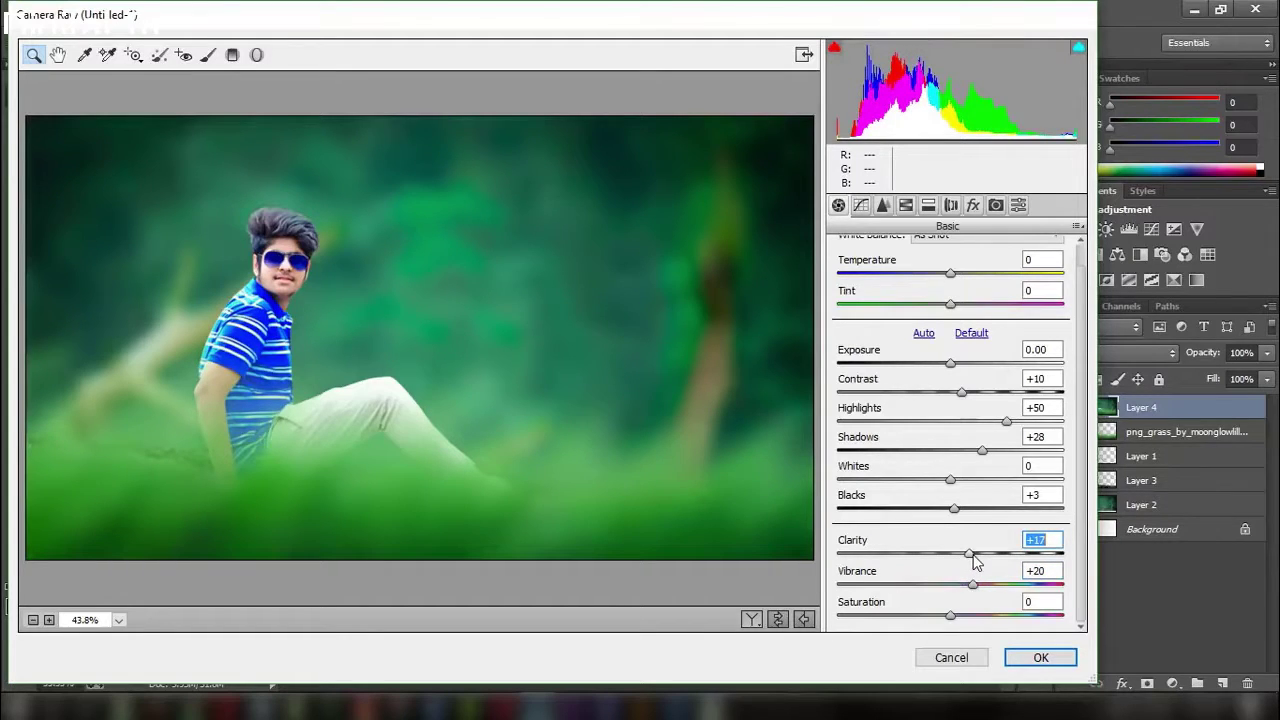
click(883, 205)
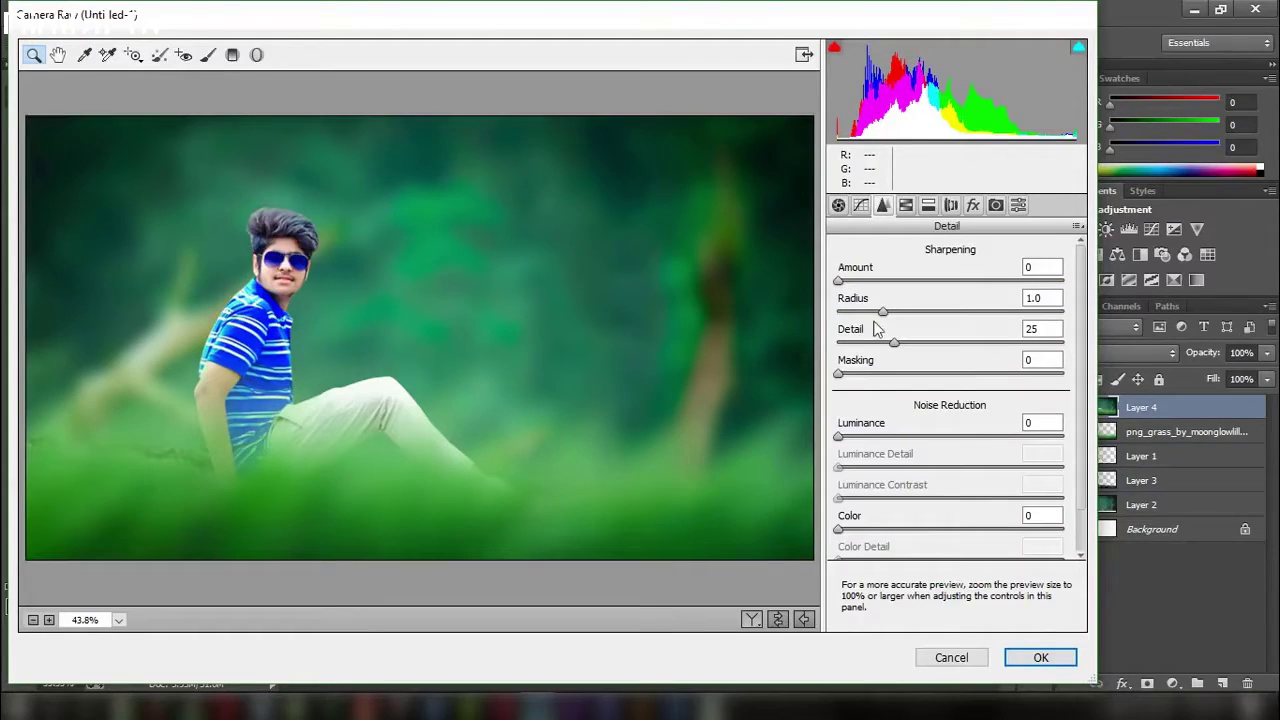
drag(840, 436, 888, 437)
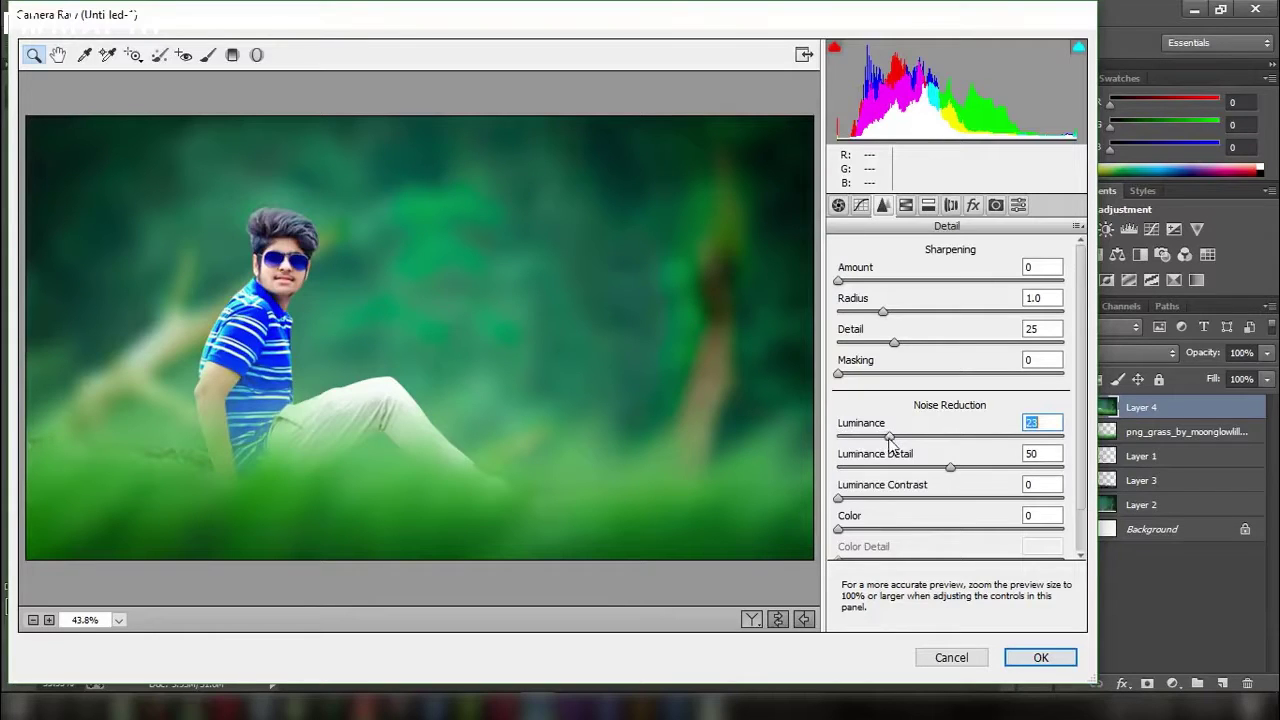
Set HSL Luminance to lighten the Oranges (+30) and darken the Greens (−7)
click(905, 205)
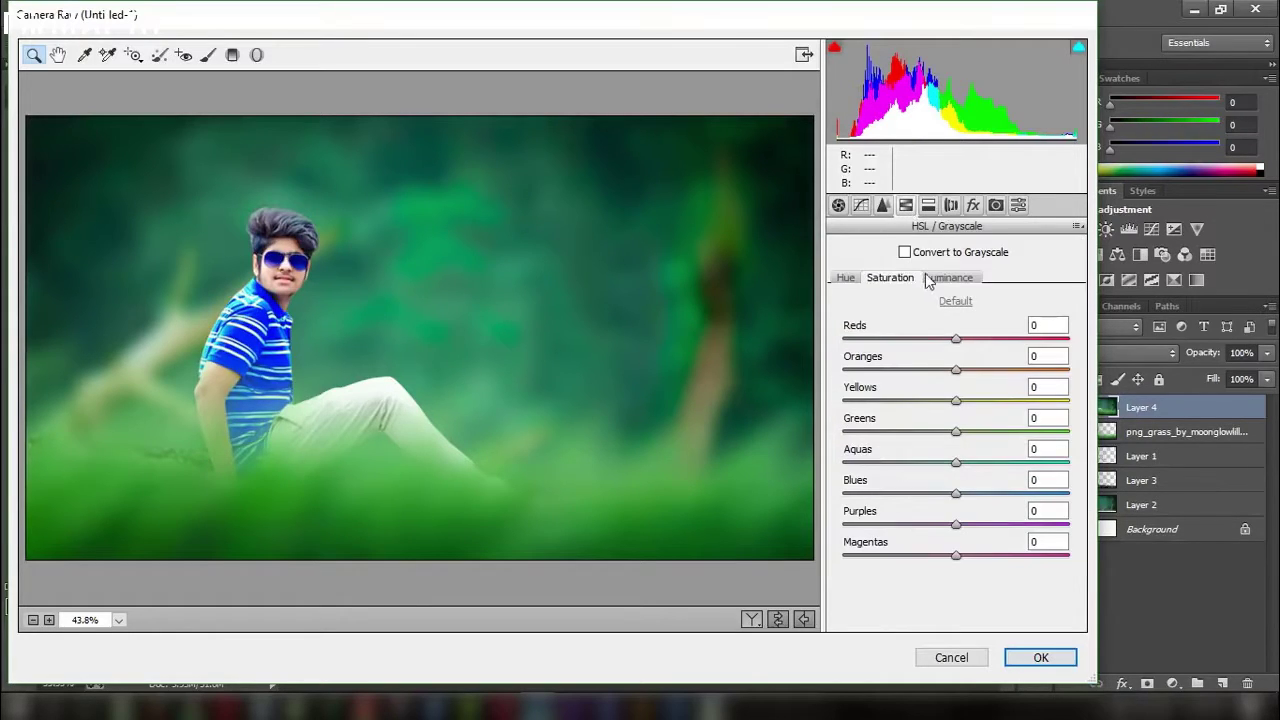
click(945, 278)
drag(956, 369, 995, 378)
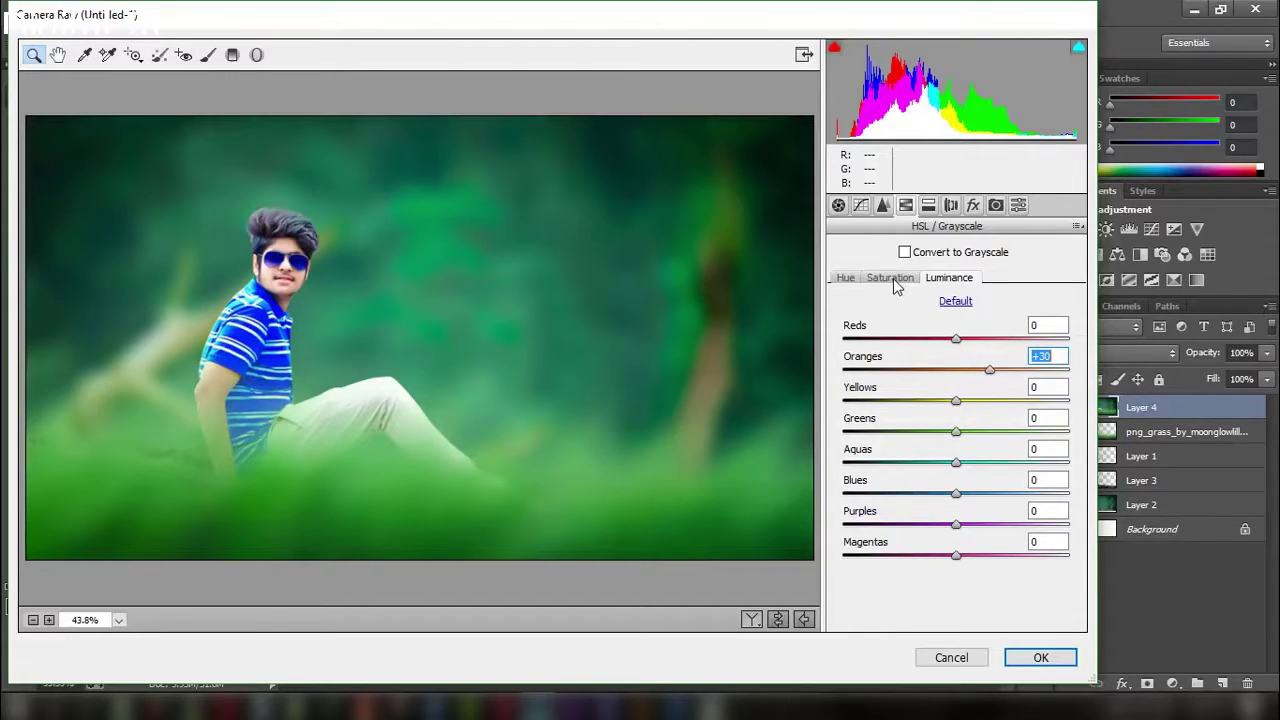
mouse_move(958, 433)
mouse_down()
mouse_move(946, 432)
mouse_move(961, 434)
mouse_move(949, 433)
mouse_move(964, 462)
mouse_up()
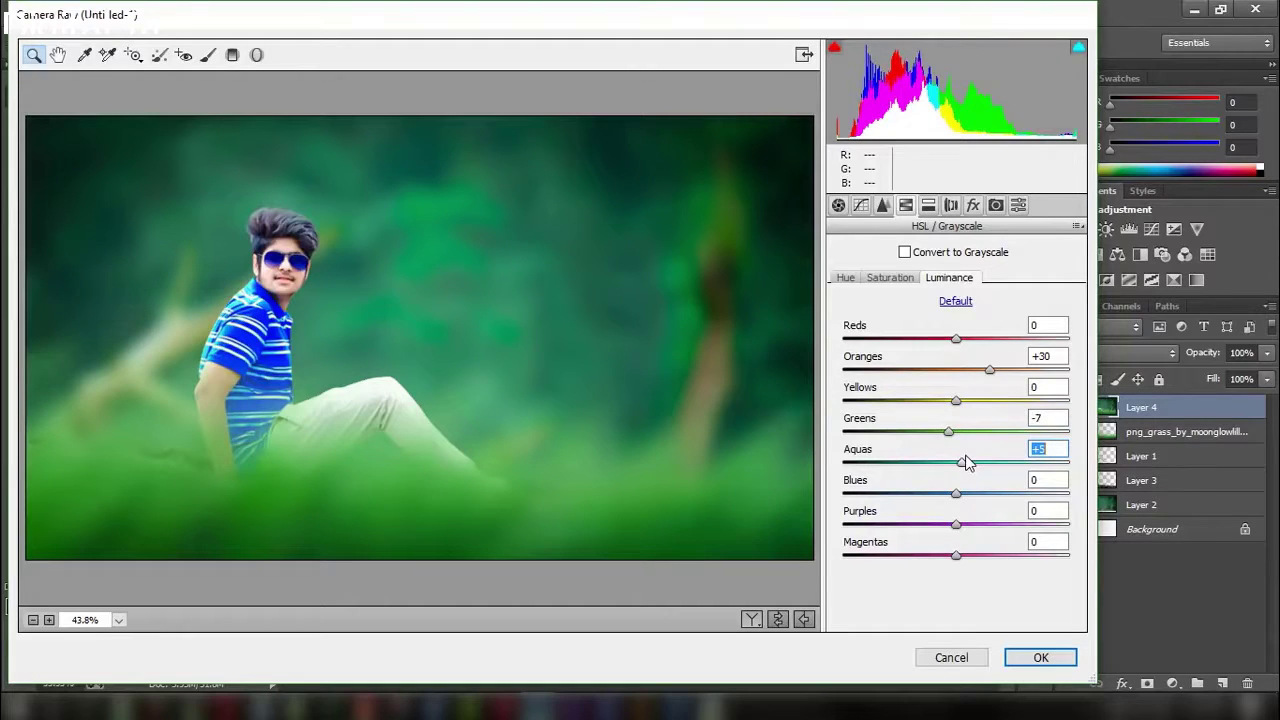
drag(988, 370, 935, 373)
Set HSL Saturation for Greens to +9 and Aquas to +33
click(890, 277)
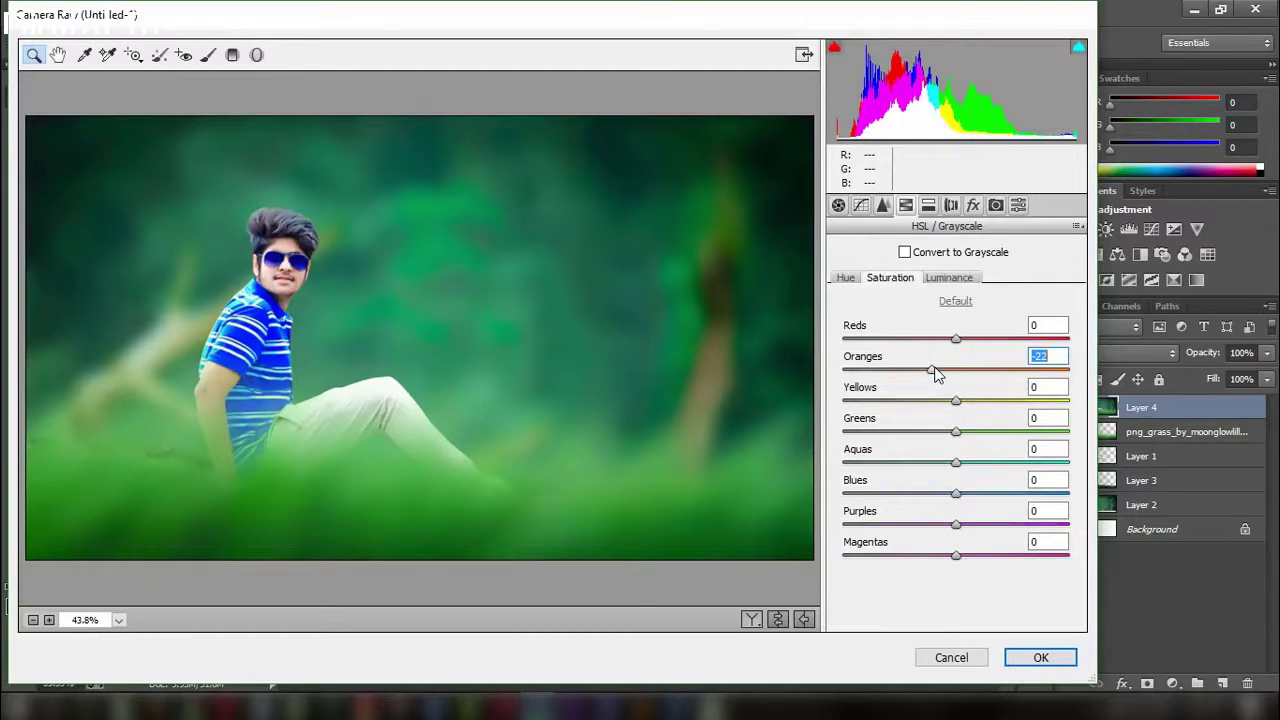
drag(956, 431, 1044, 432)
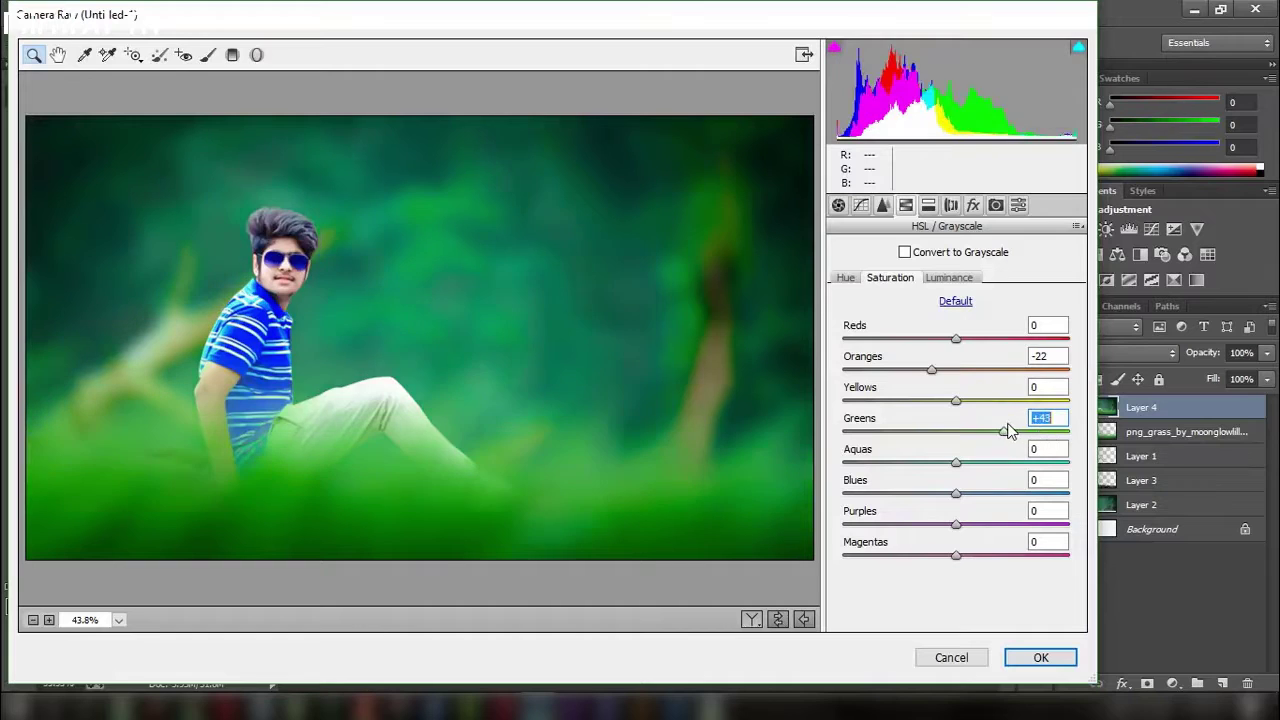
mouse_move(1047, 437)
mouse_down()
mouse_move(923, 413)
mouse_move(970, 413)
mouse_up()
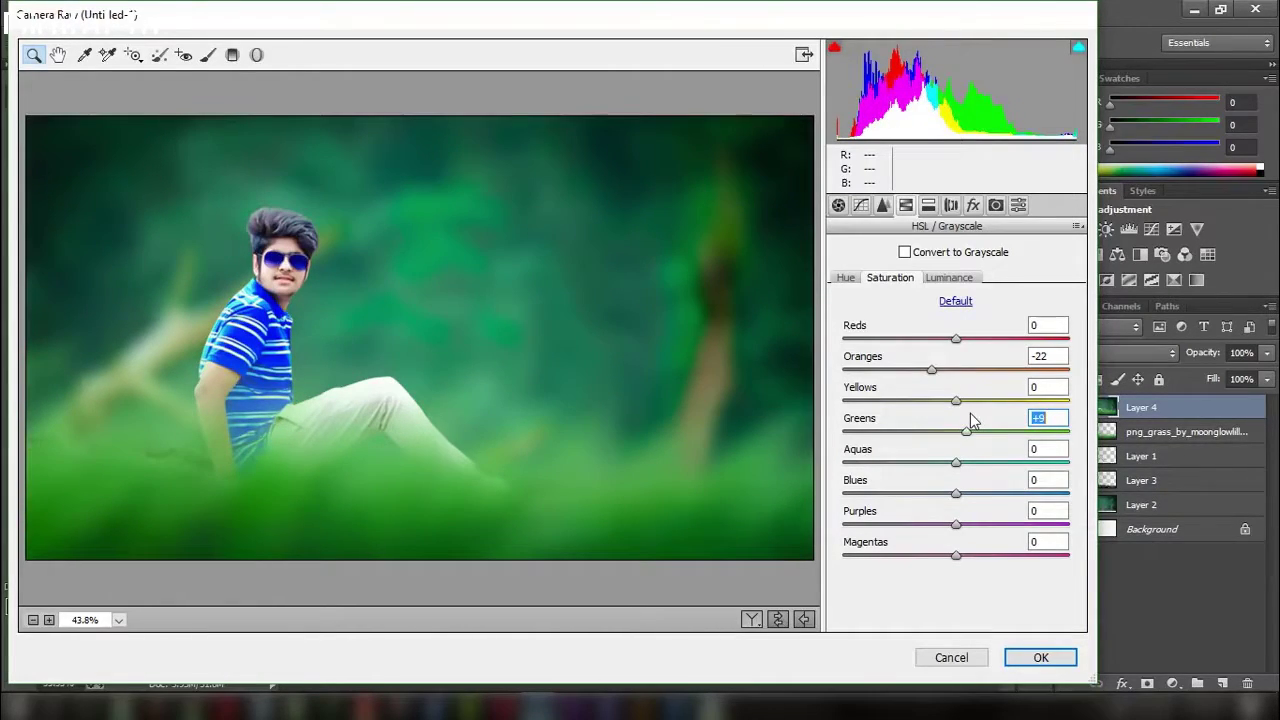
mouse_move(956, 463)
mouse_down()
mouse_move(874, 450)
mouse_move(1022, 458)
mouse_move(800, 443)
mouse_move(965, 441)
mouse_move(1020, 465)
mouse_move(851, 486)
mouse_move(900, 471)
mouse_move(993, 478)
mouse_move(977, 475)
mouse_up()
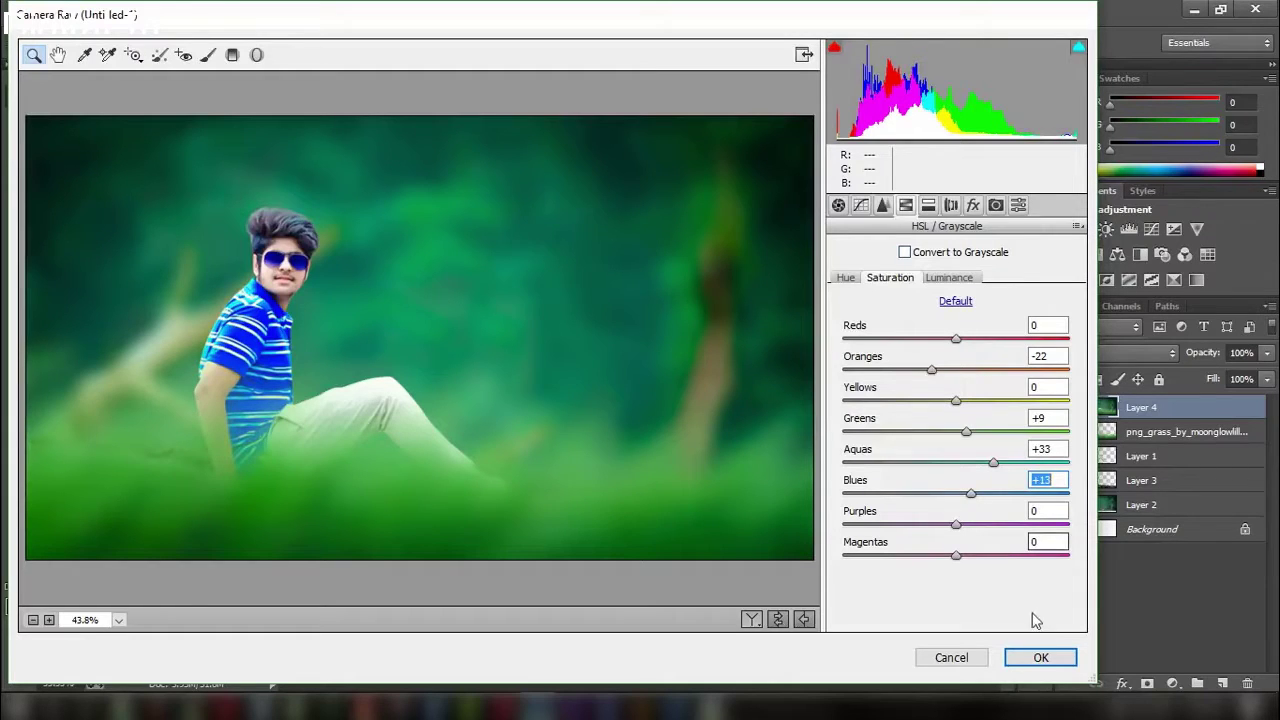
Lower Highlights, set Luminance noise reduction 19 and Sharpening 20, then apply the Camera Raw grade
click(838, 205)
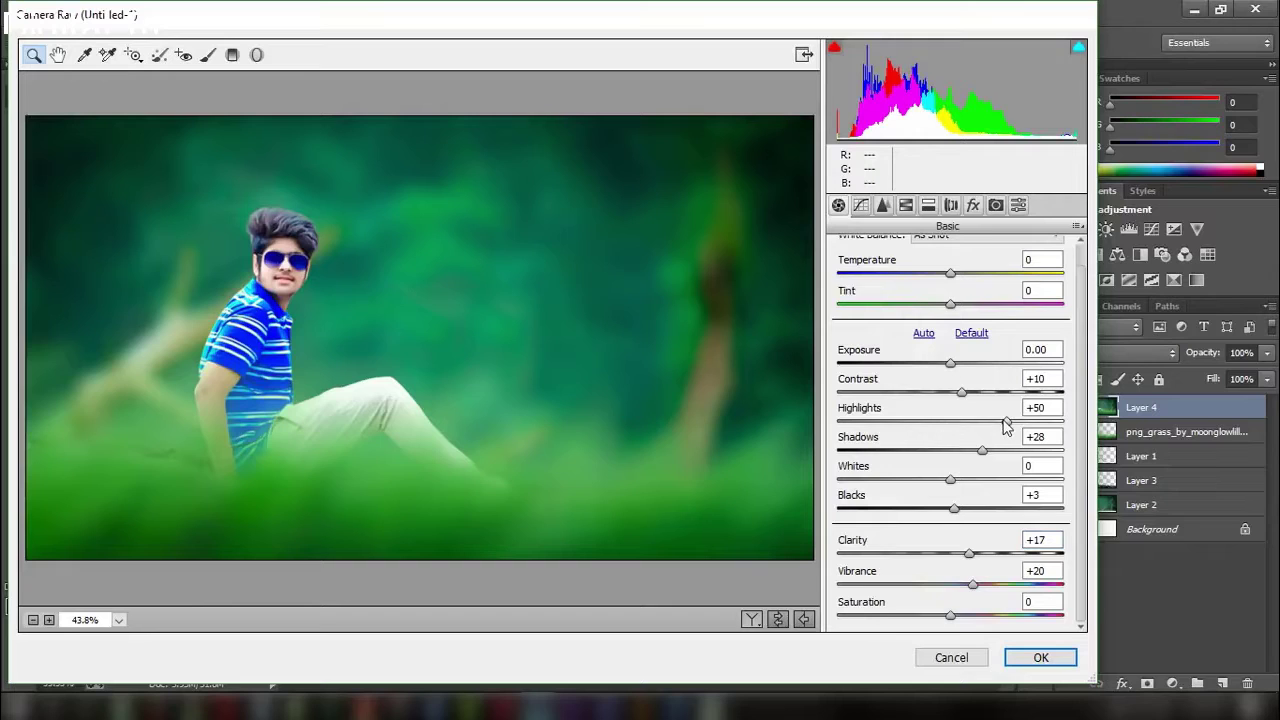
drag(1006, 421, 957, 420)
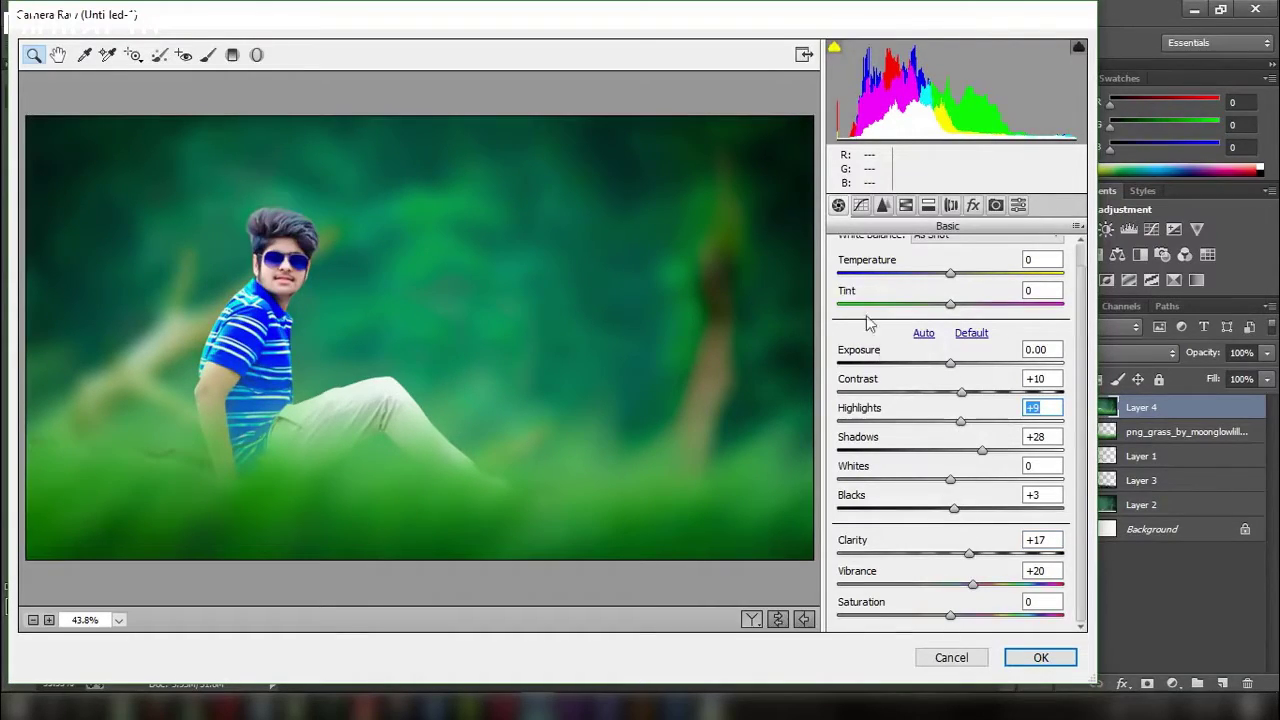
click(882, 207)
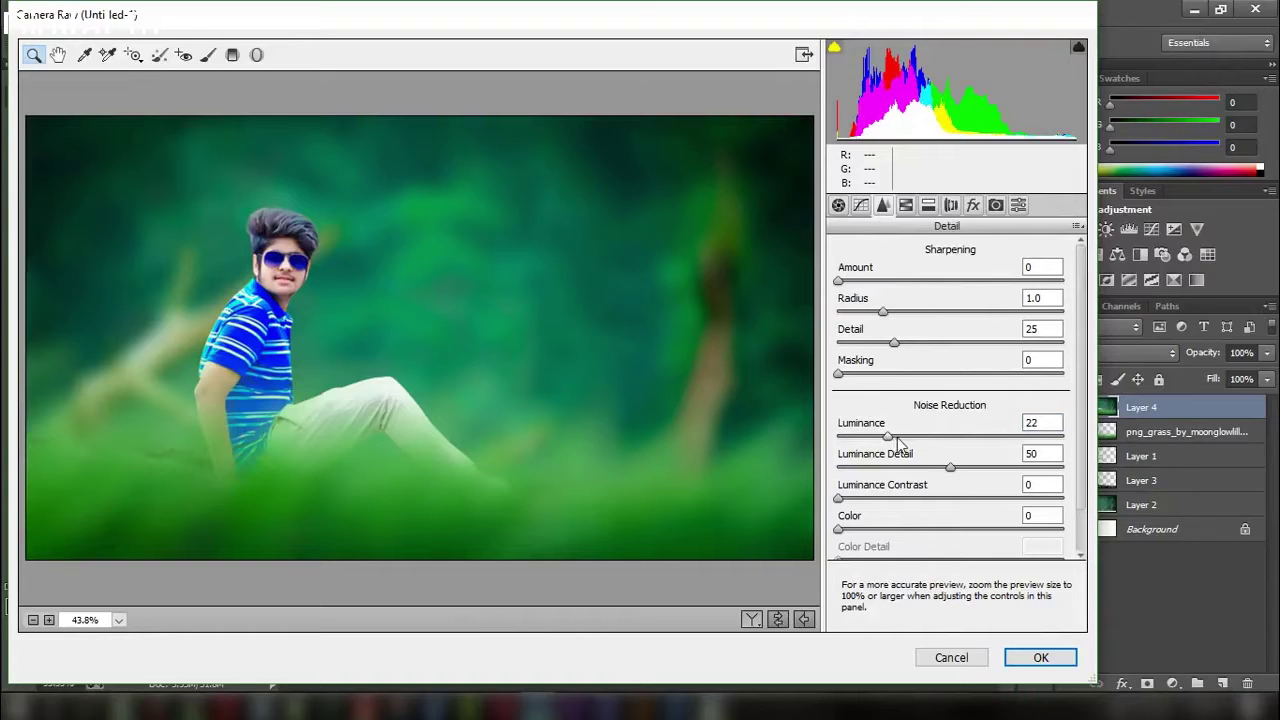
drag(897, 437, 843, 440)
mouse_move(840, 440)
mouse_down()
mouse_move(903, 442)
mouse_move(888, 440)
mouse_up()
drag(840, 280, 870, 285)
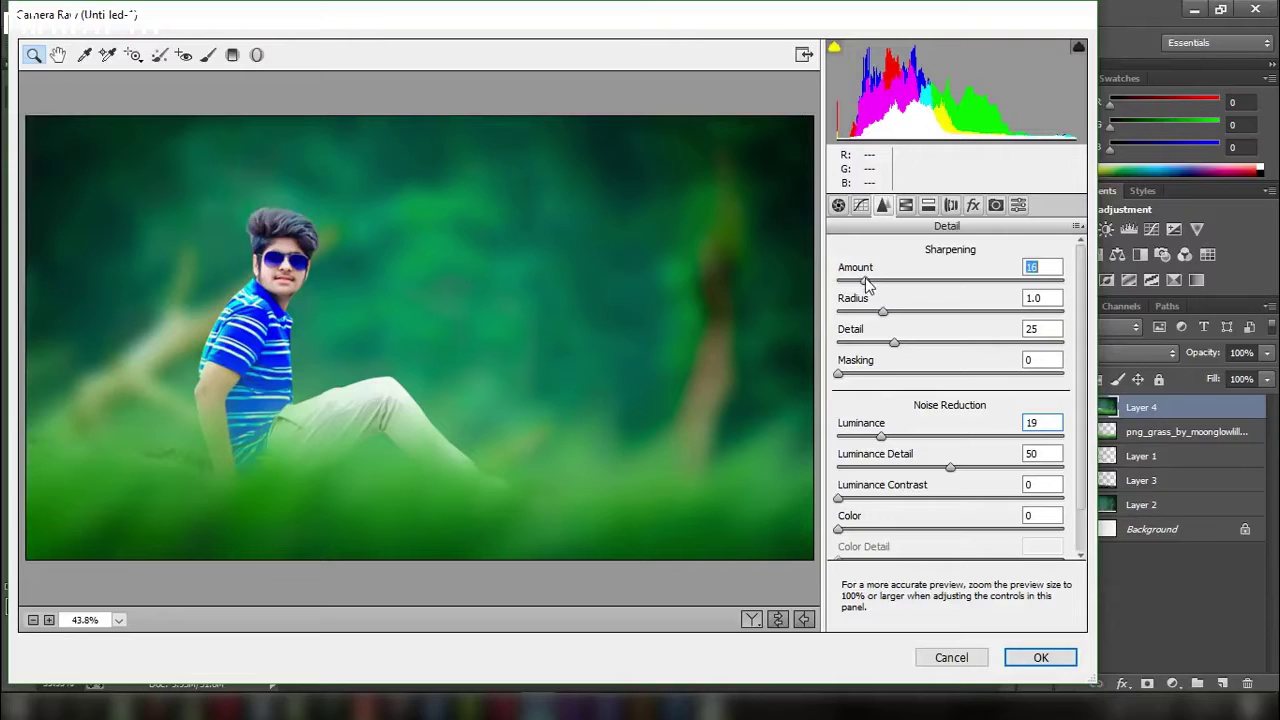
click(1040, 657)
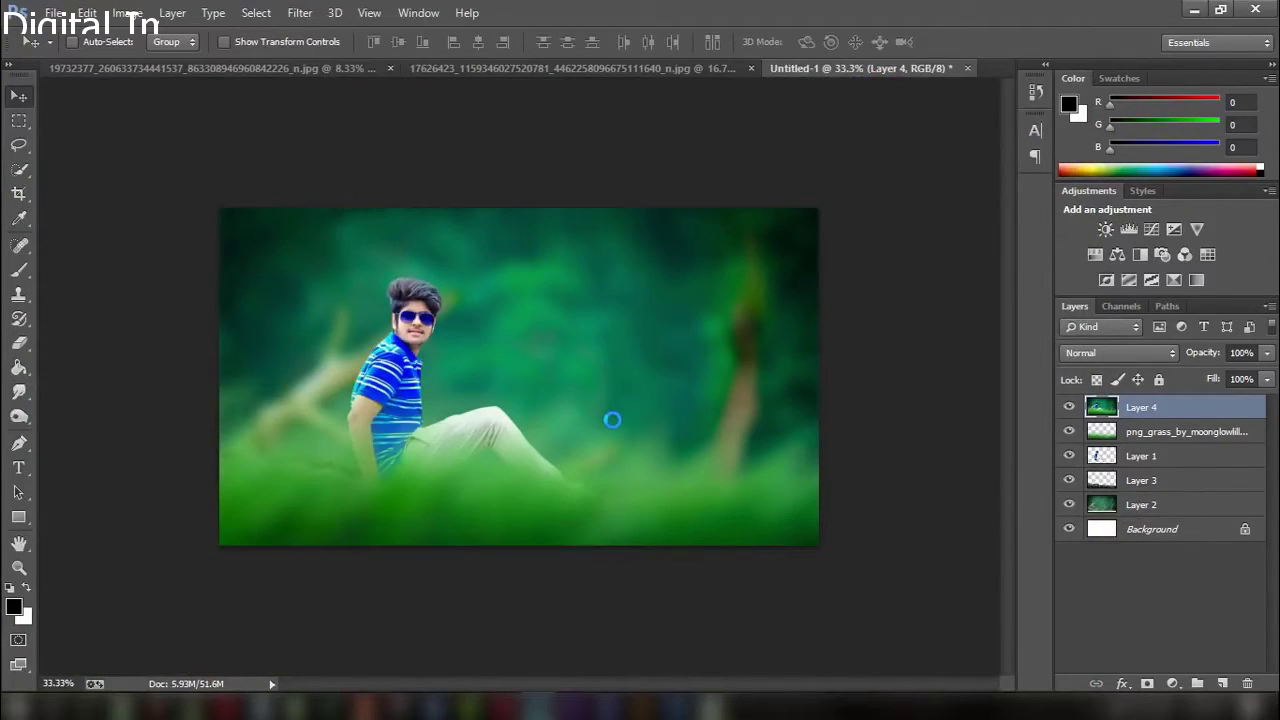